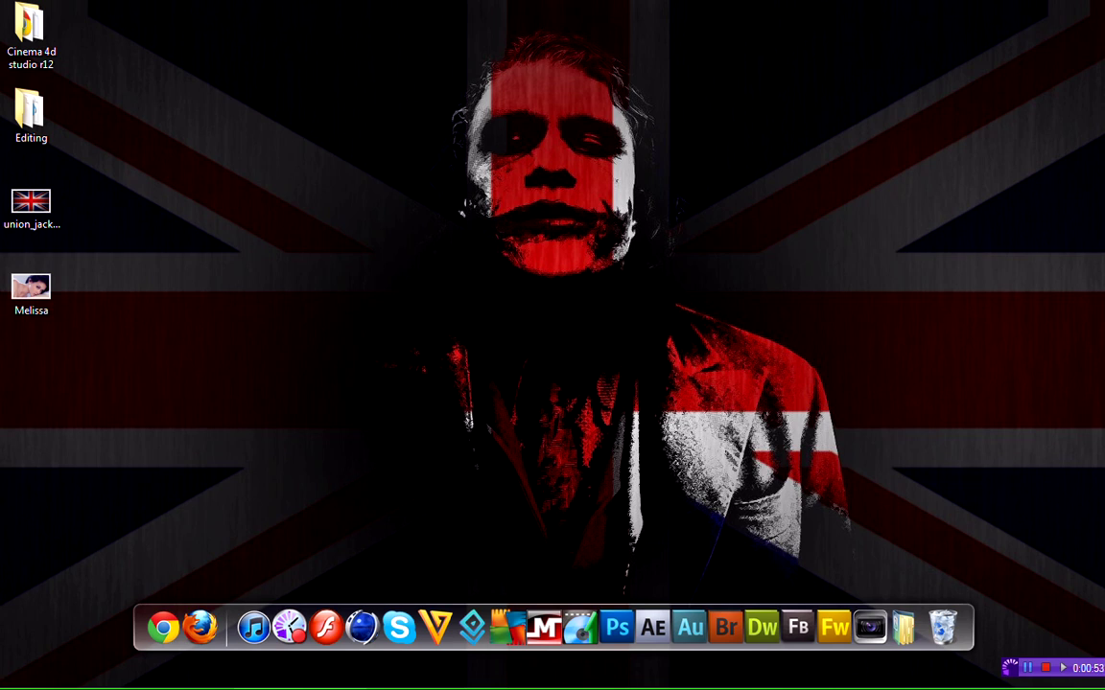
Switch to Photoshop and open union_jack_1920x1080_hdtv.jpg from the Desktop alongside the portrait document
left_click(305, 677)
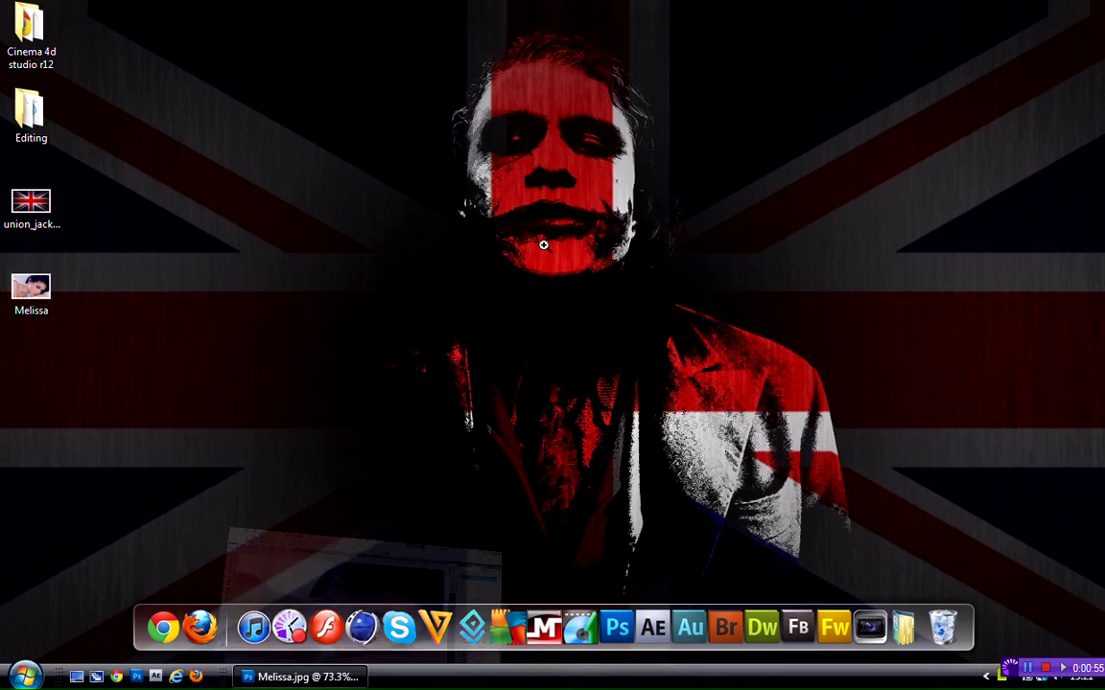
right_click(312, 363)
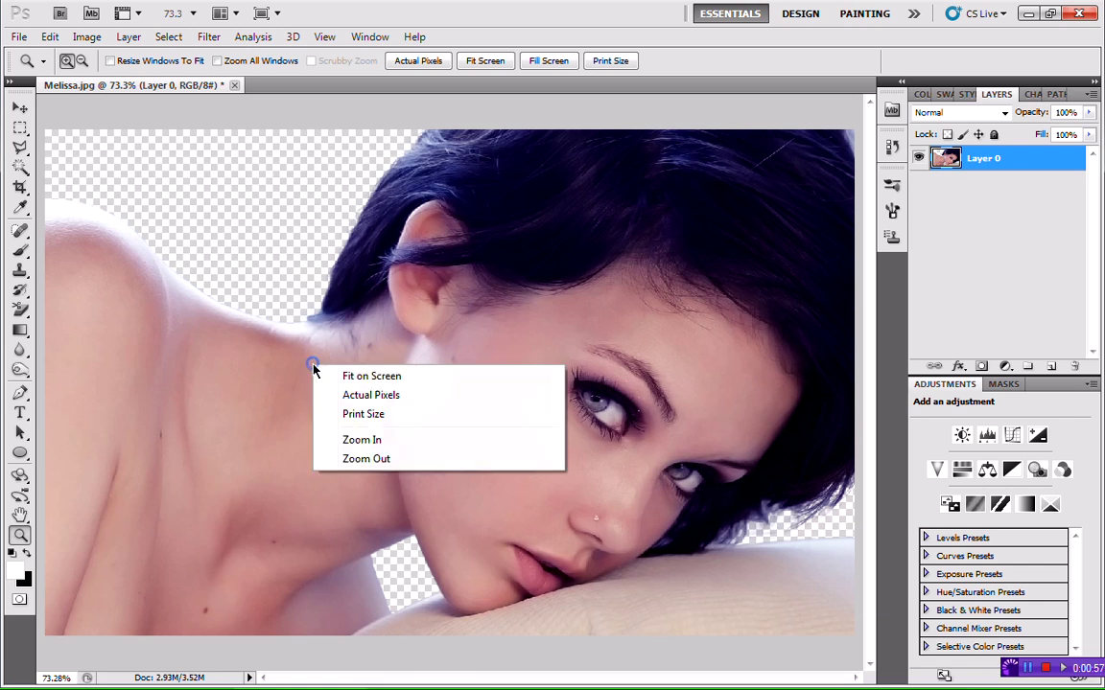
left_click(381, 461)
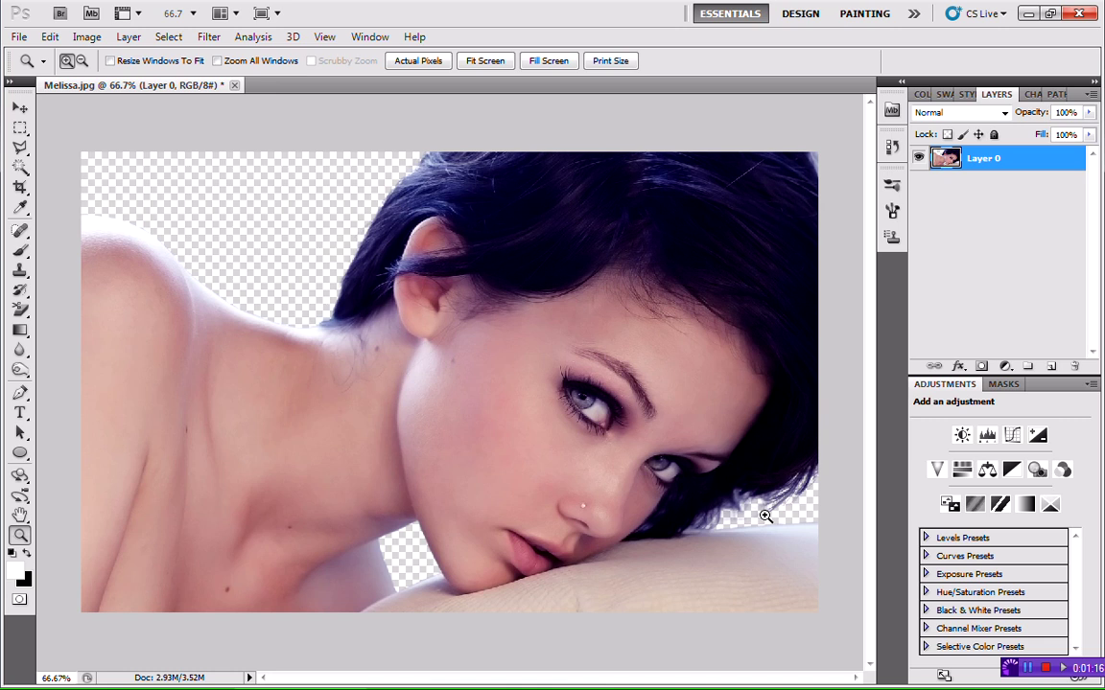
left_click(19, 36)
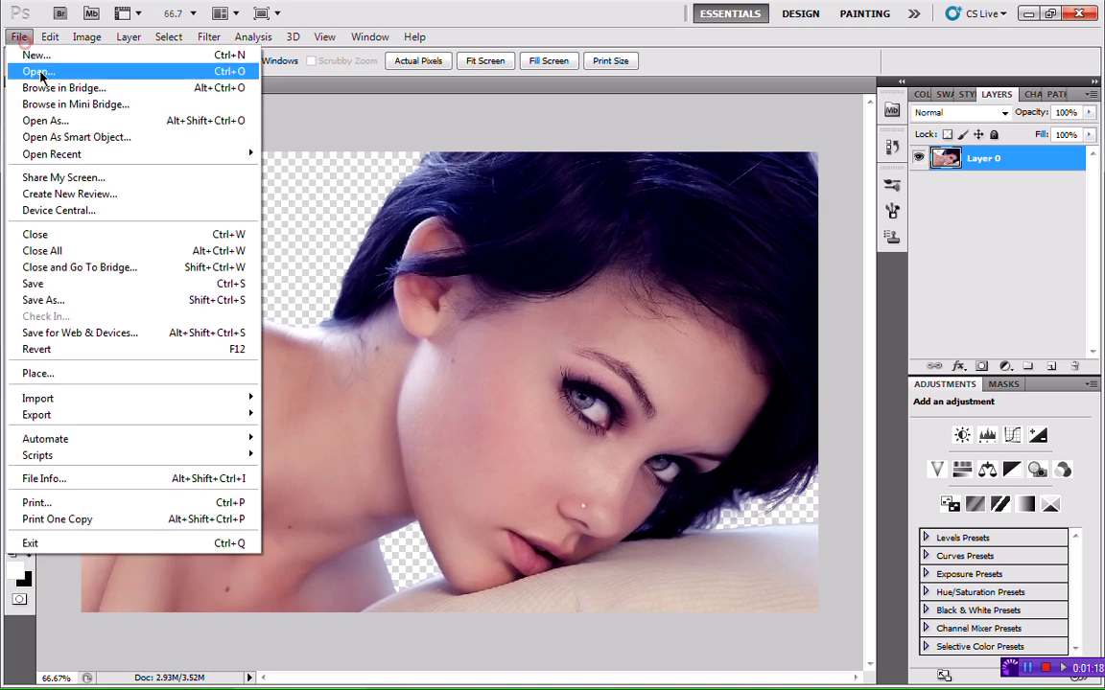
left_click(36, 72)
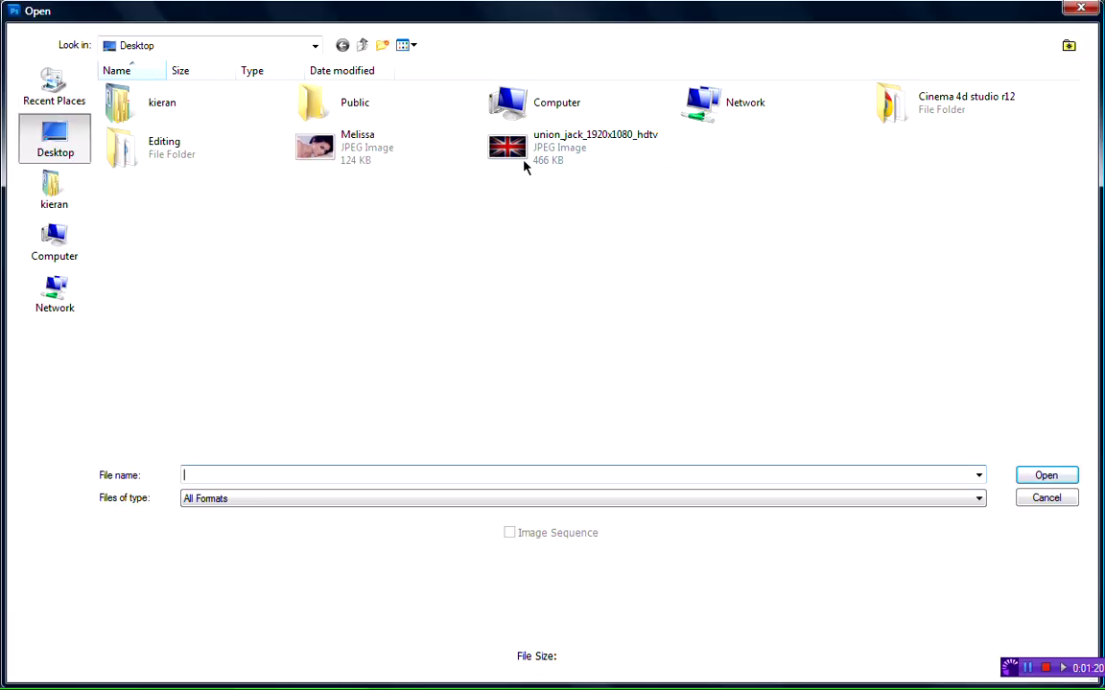
double_click(518, 156)
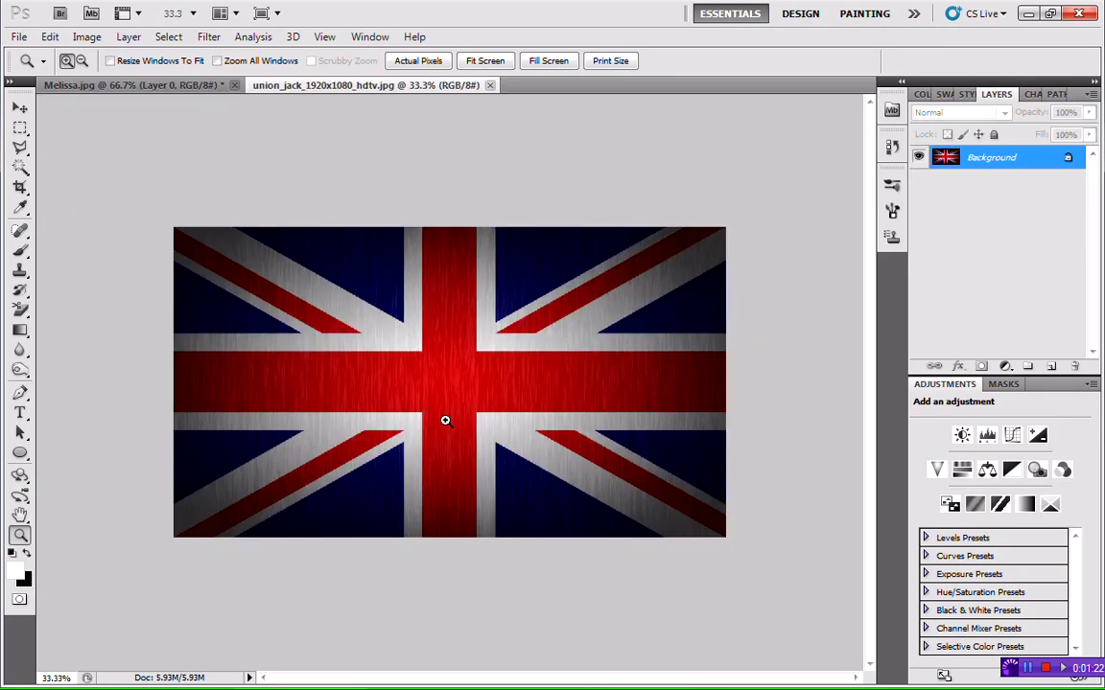
Move the cut-out portrait layer into the union_jack_1920x1080_hdtv.jpg document, aligned to the flag's lower-left corner
left_click(105, 84)
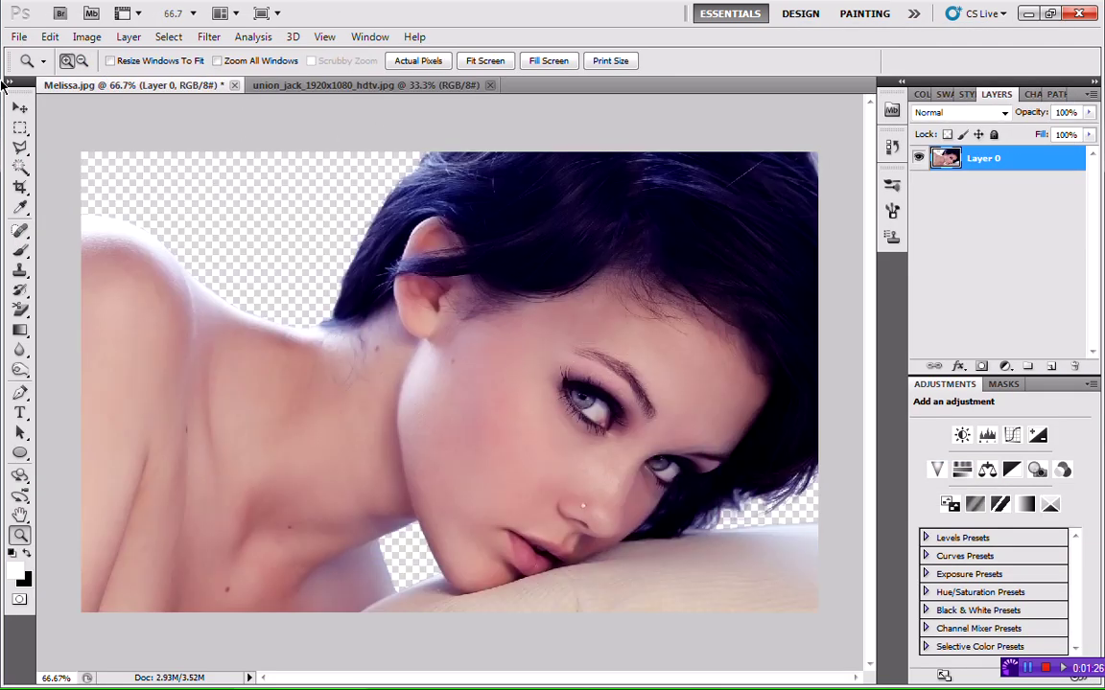
left_click(21, 108)
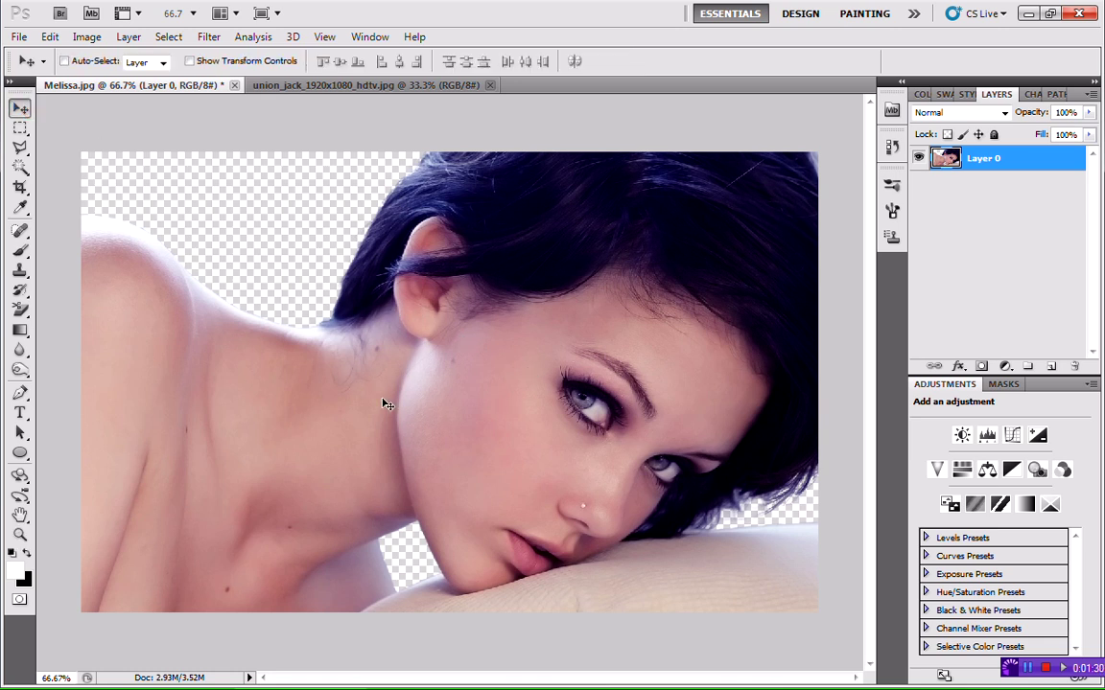
left_click_drag(383, 403, 327, 432)
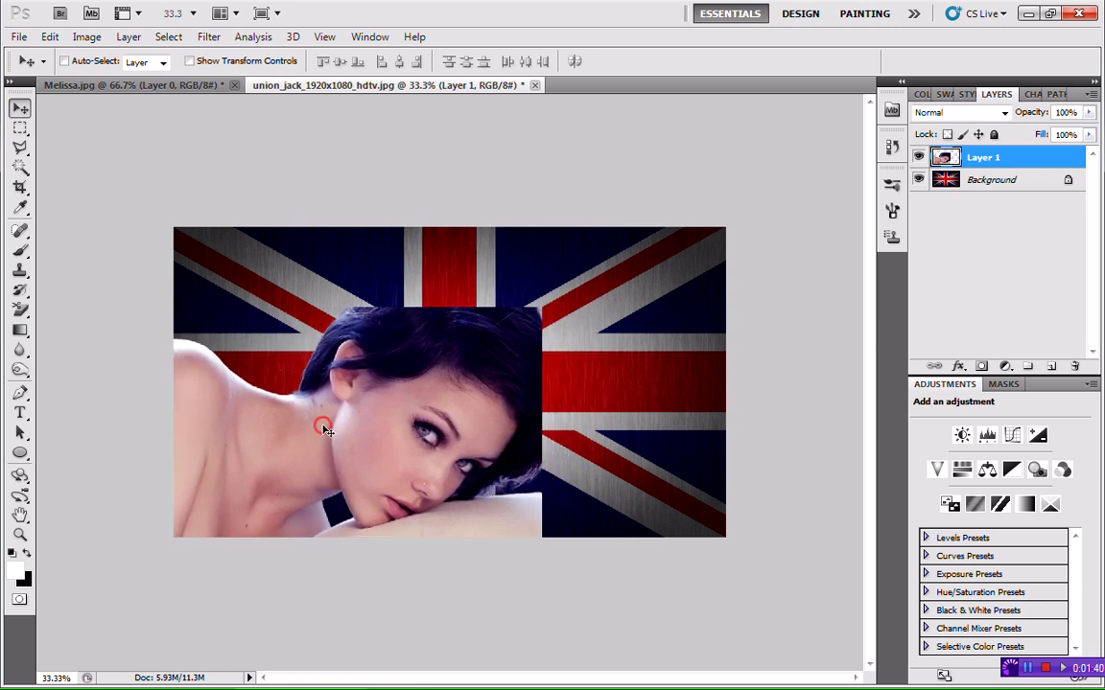
Free Transform the portrait layer to 150% width and 135% height so it fills the canvas, and apply the transformation
left_click(49, 36)
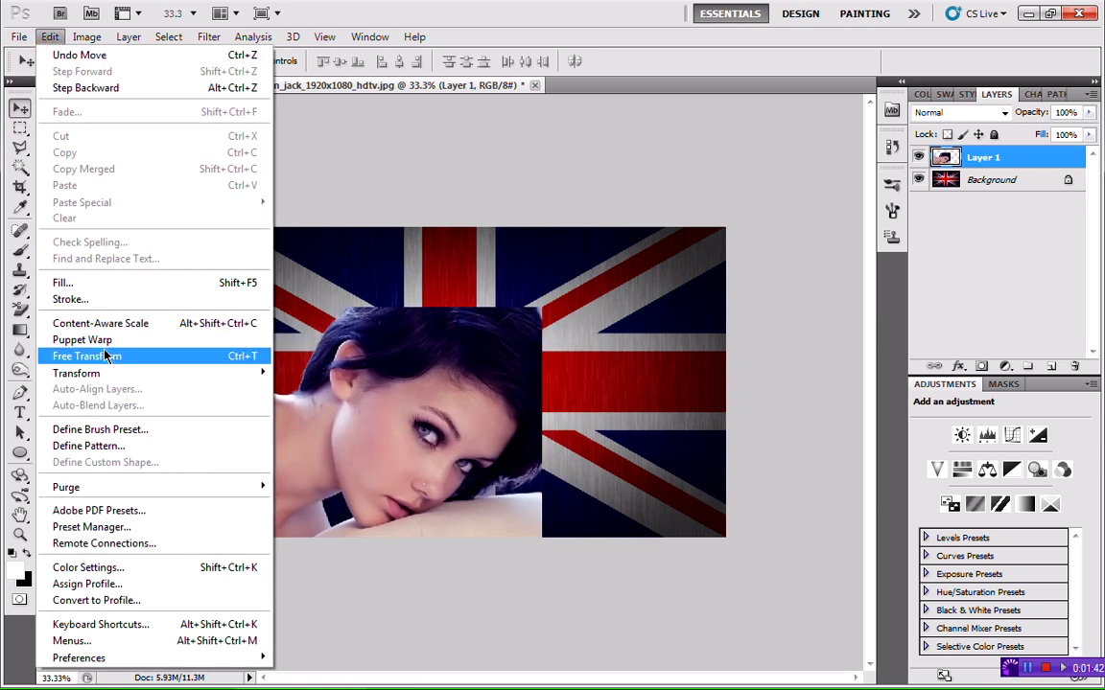
left_click(106, 356)
left_click_drag(543, 308, 726, 228)
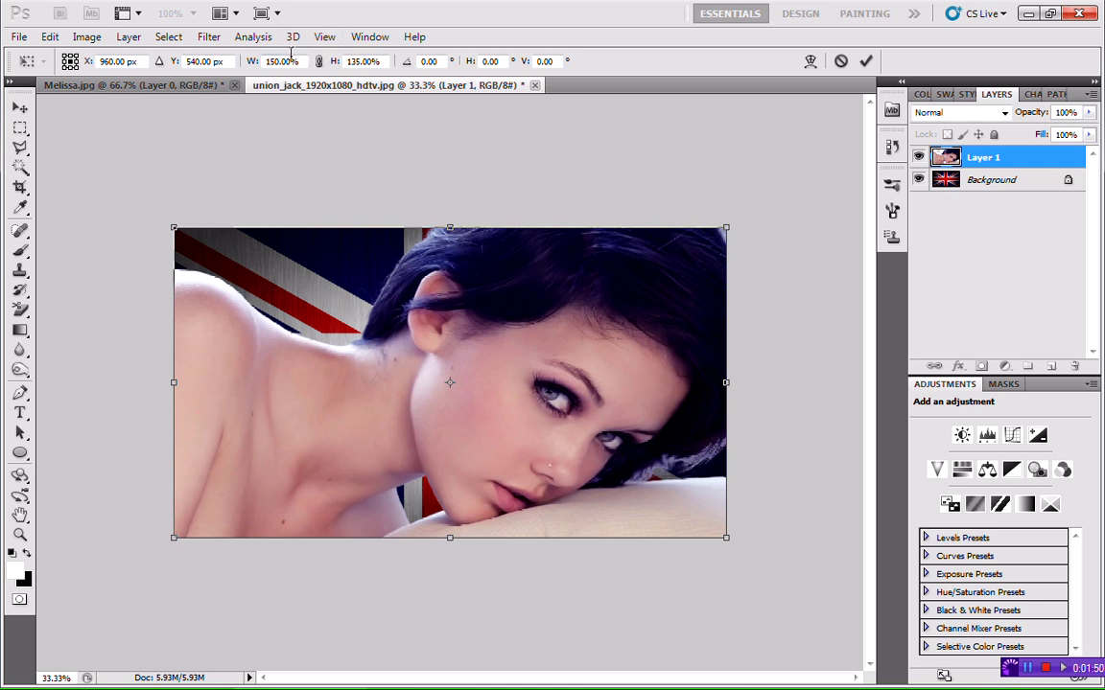
left_click(255, 60)
left_click_drag(257, 63, 225, 60)
left_click(19, 106)
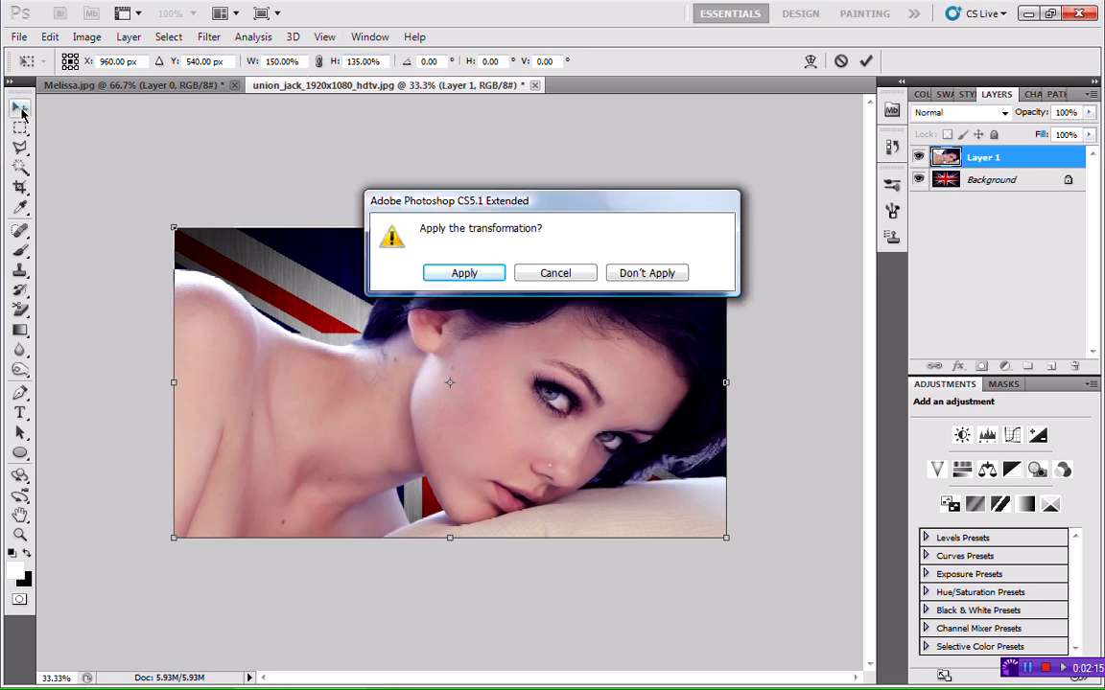
left_click(475, 274)
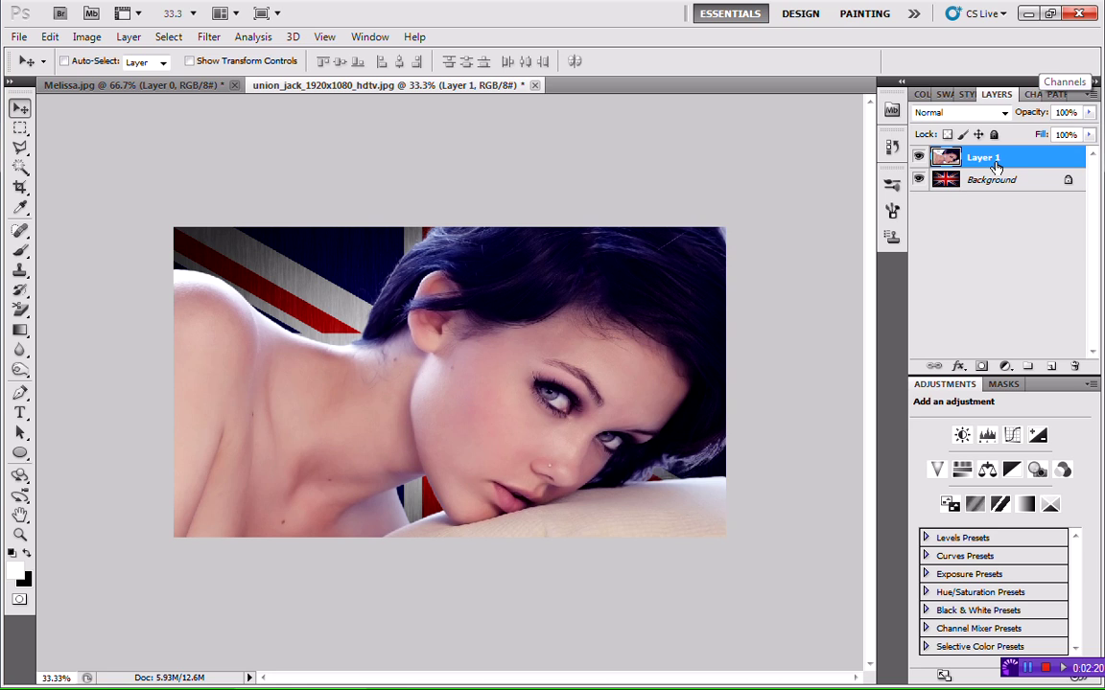
Duplicate the portrait layer, Layer 1, and hide the original
left_click(1030, 158)
left_click_drag(1030, 159, 1051, 366)
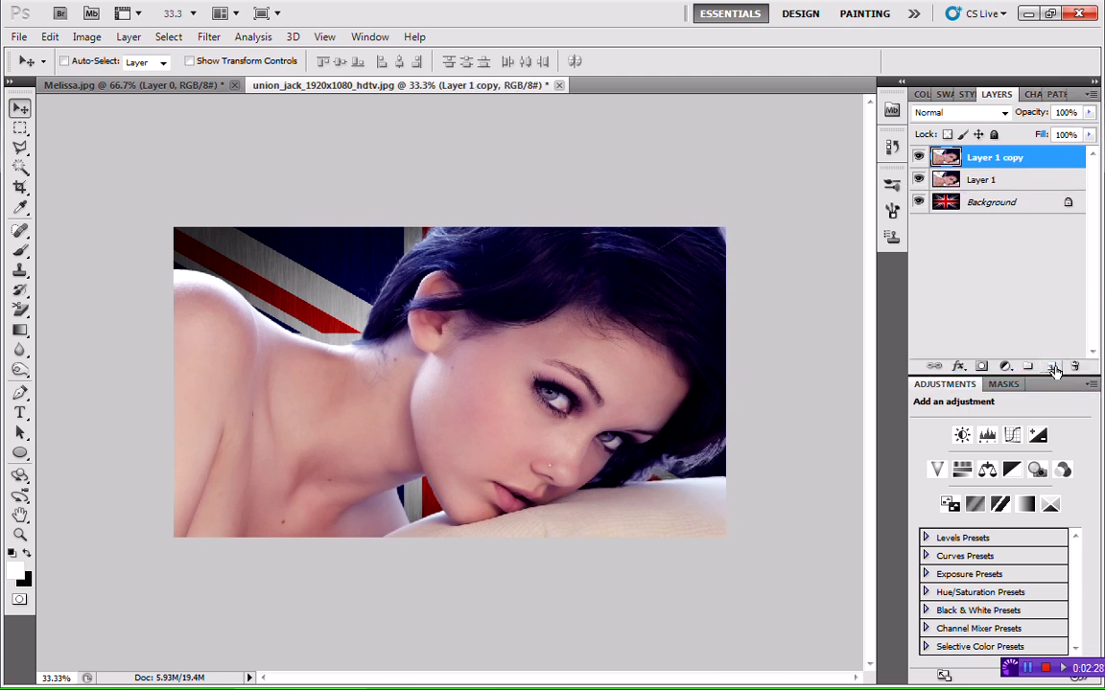
left_click(981, 183)
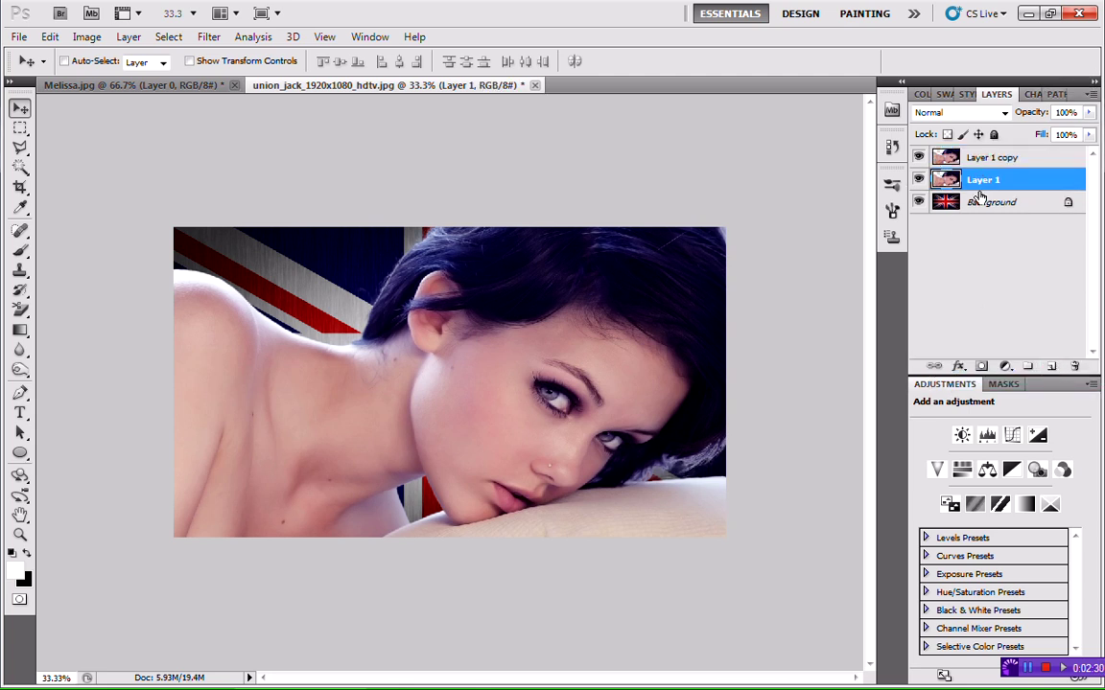
left_click(919, 179)
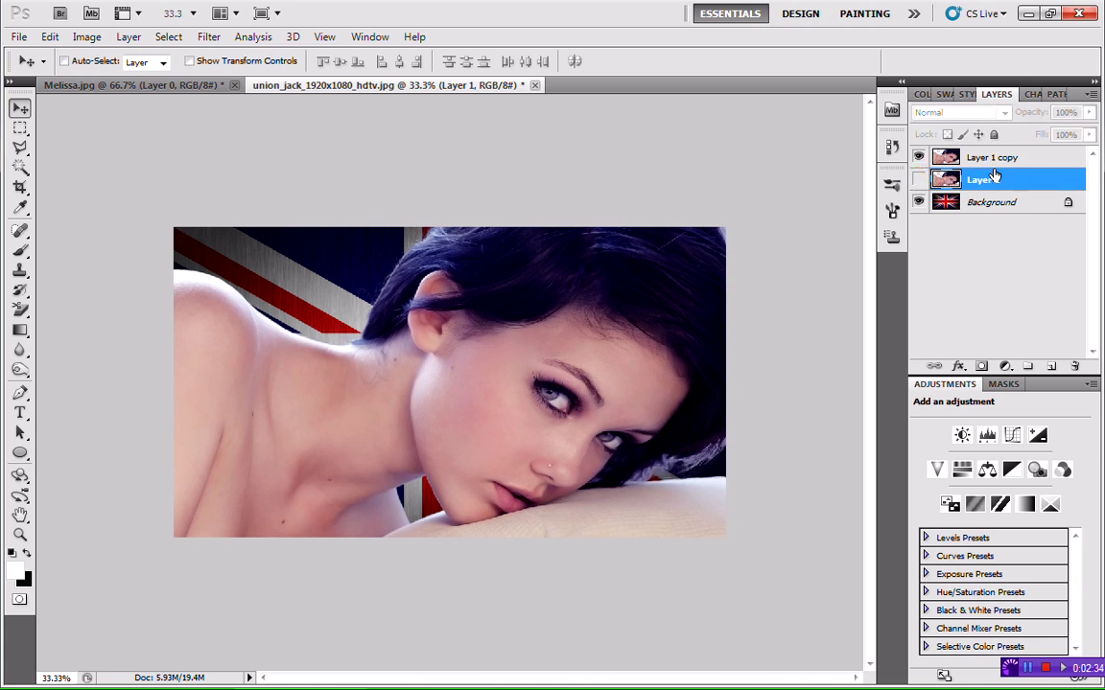
Desaturate Layer 1 copy with a Hue/Saturation adjustment, setting the saturation to -100
left_click(988, 159)
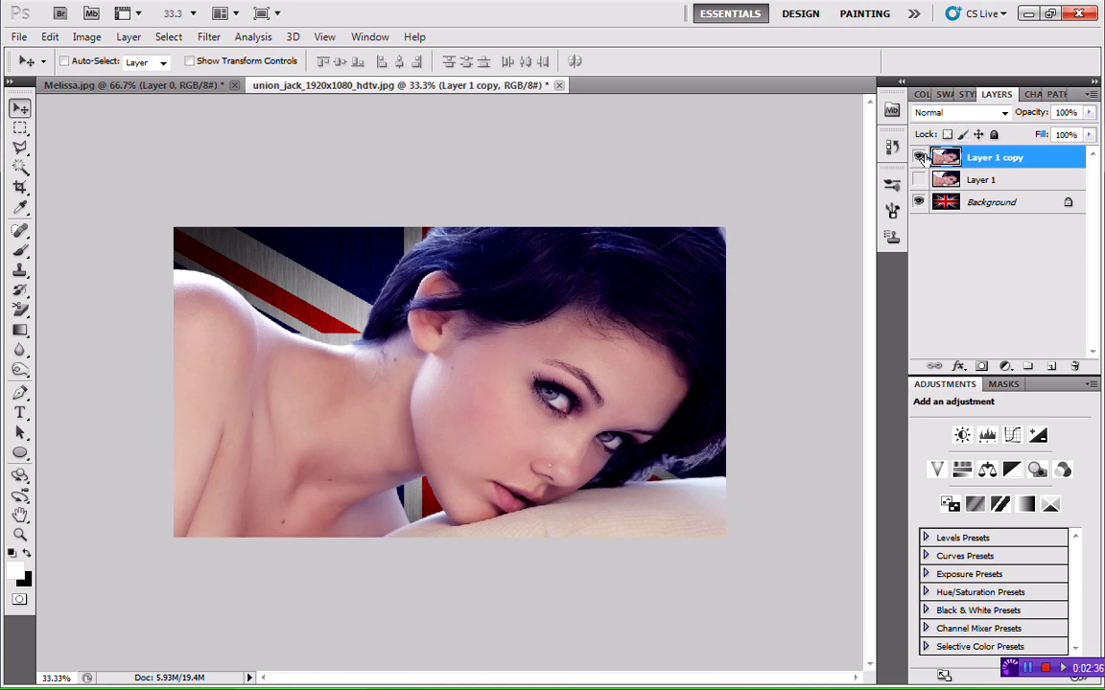
left_click(88, 38)
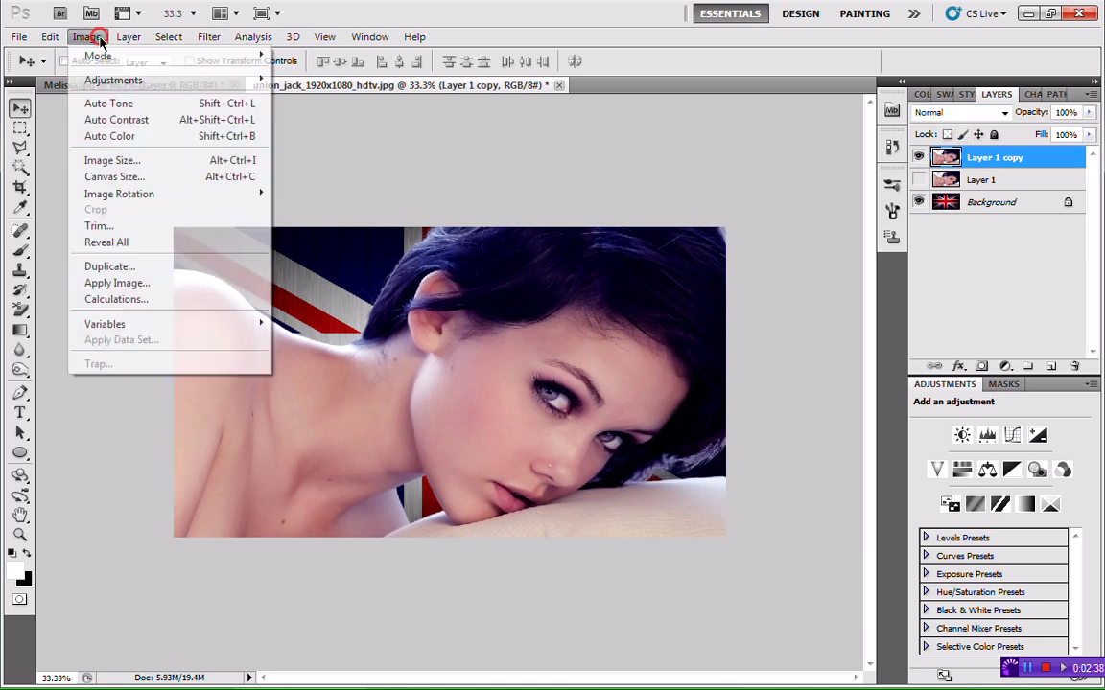
mouse_move(210, 78)
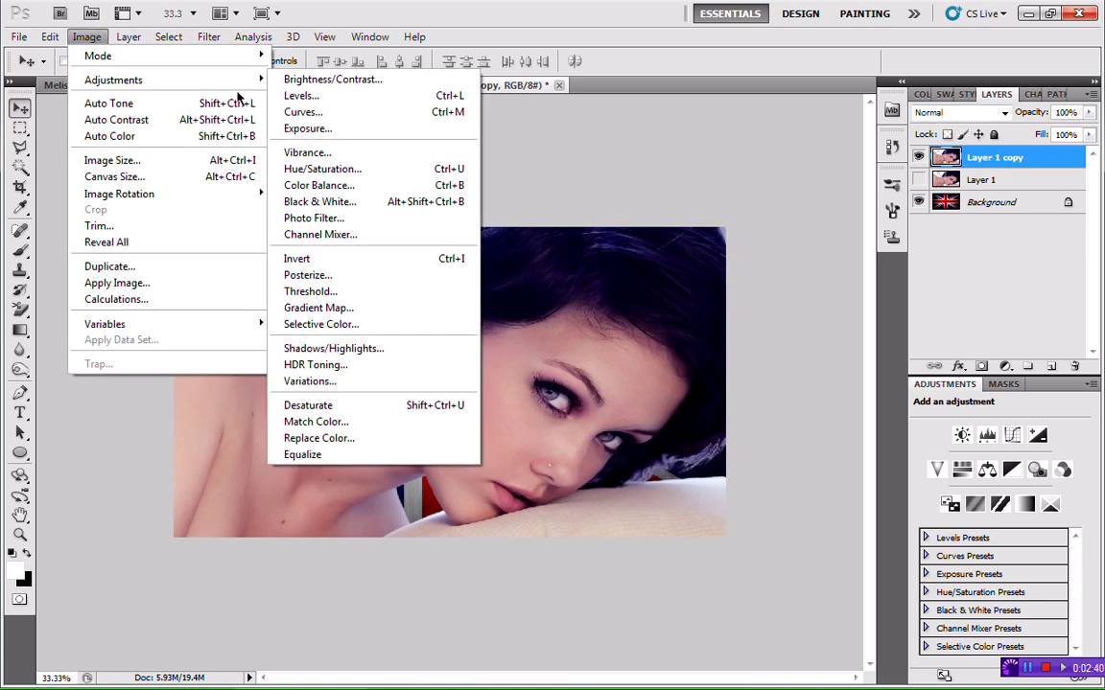
left_click(331, 169)
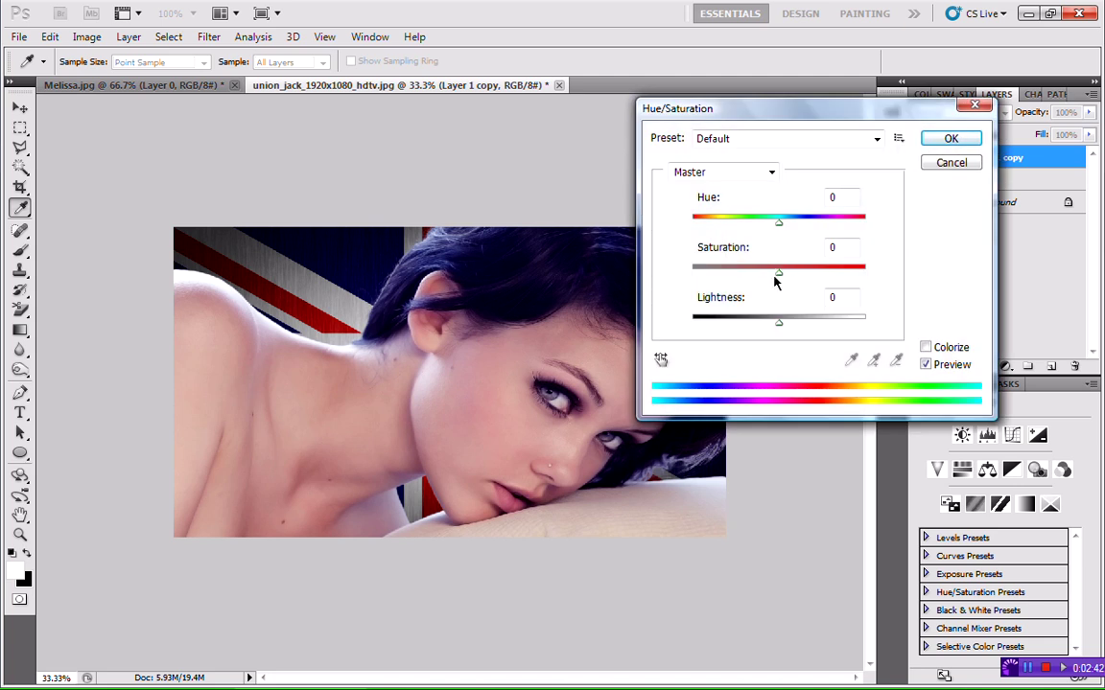
left_click_drag(779, 272, 664, 268)
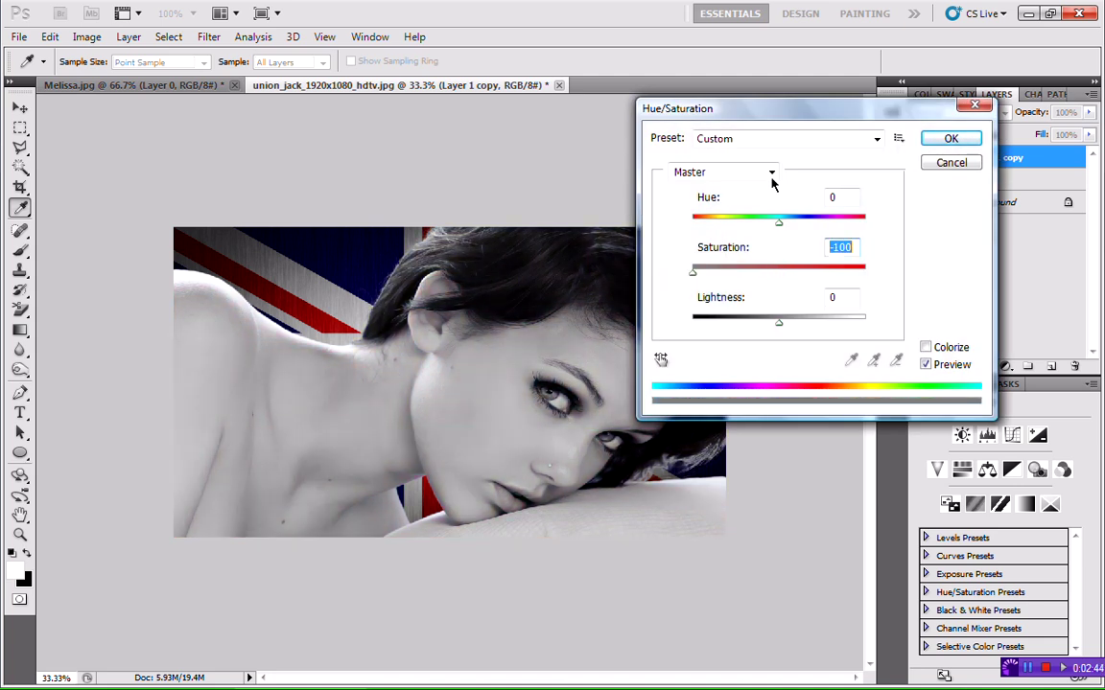
left_click(947, 140)
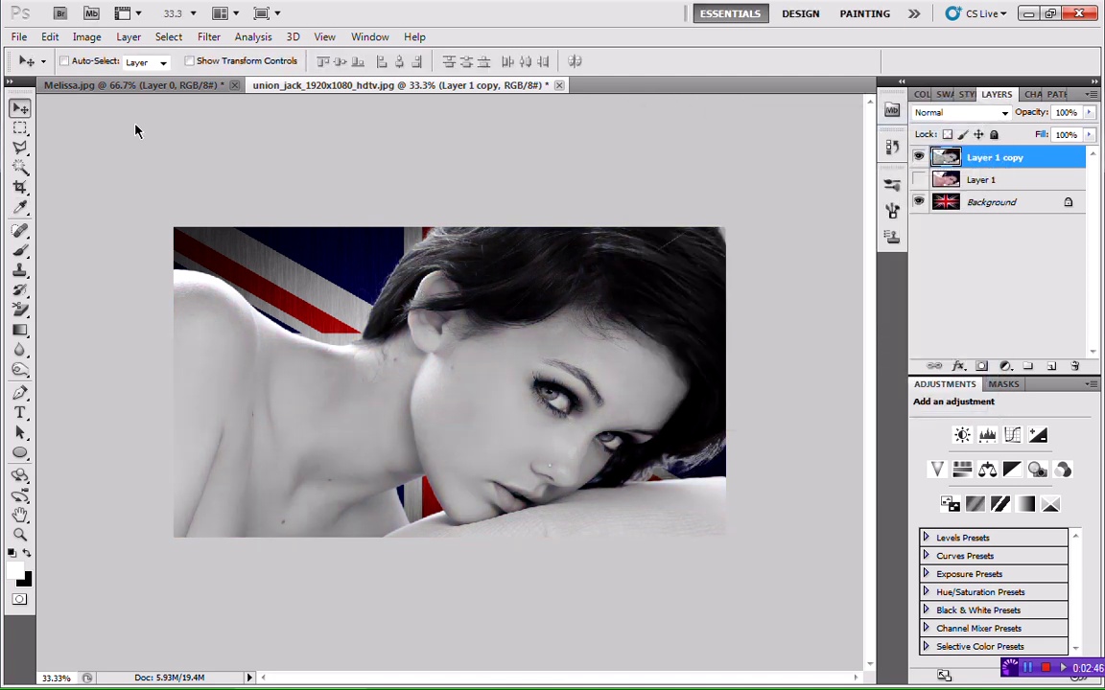
Raise the contrast of Layer 1 copy with a Levels adjustment, using input levels of 90, 0.16 and 176
left_click(87, 36)
mouse_move(142, 80)
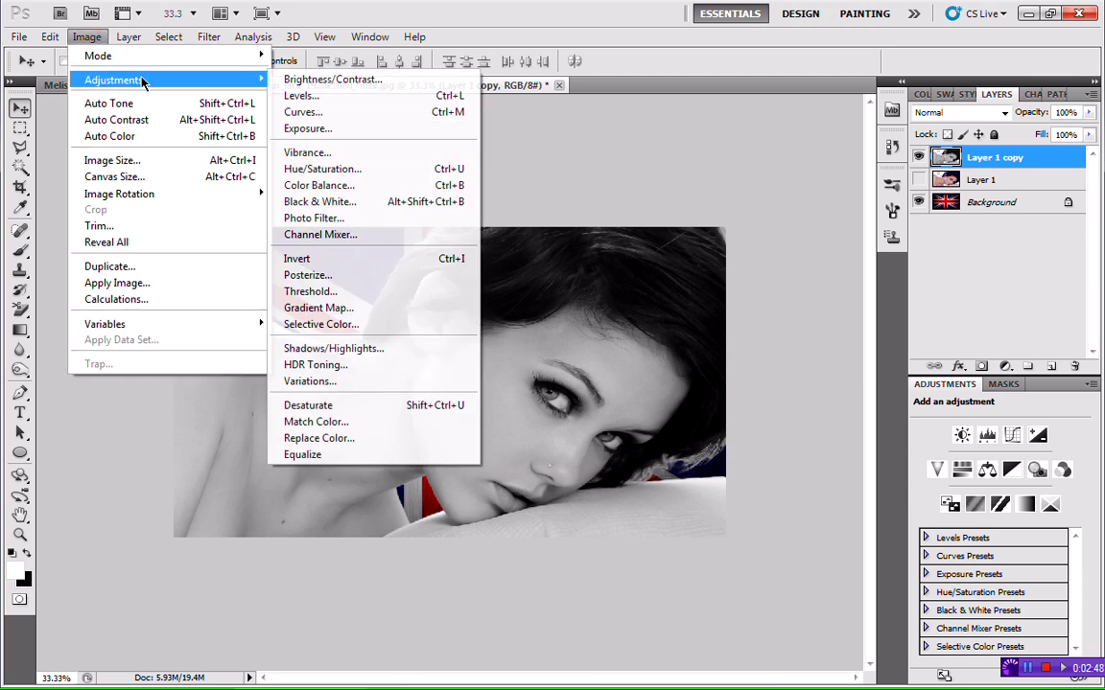
left_click(302, 95)
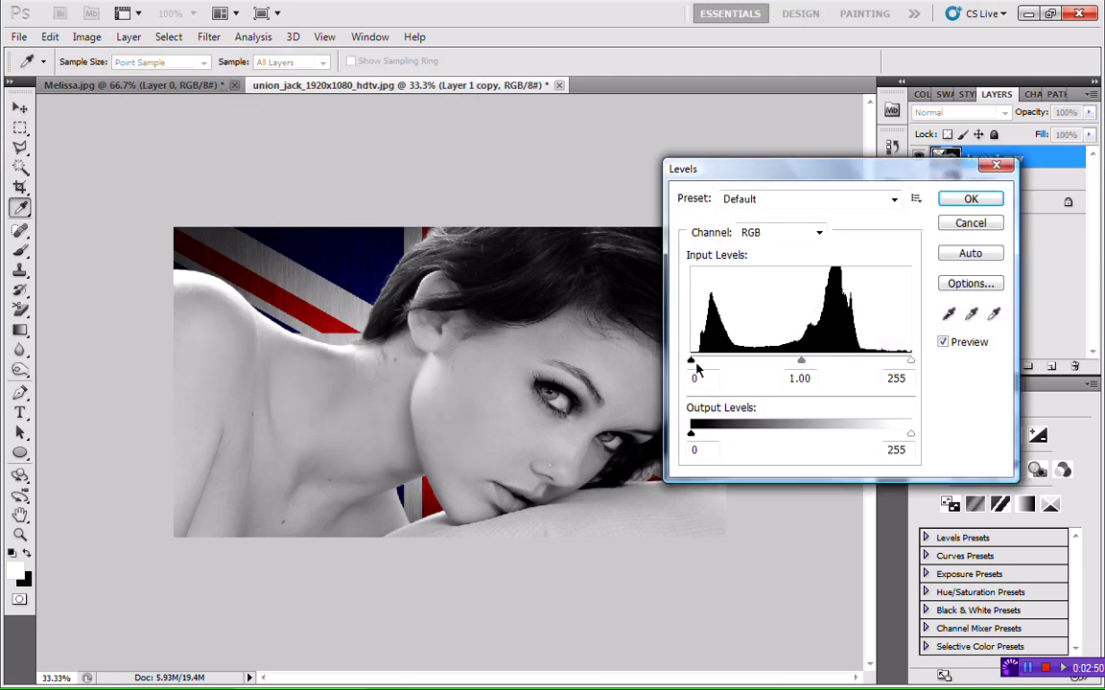
left_click_drag(692, 361, 751, 361)
left_click_drag(831, 361, 804, 362)
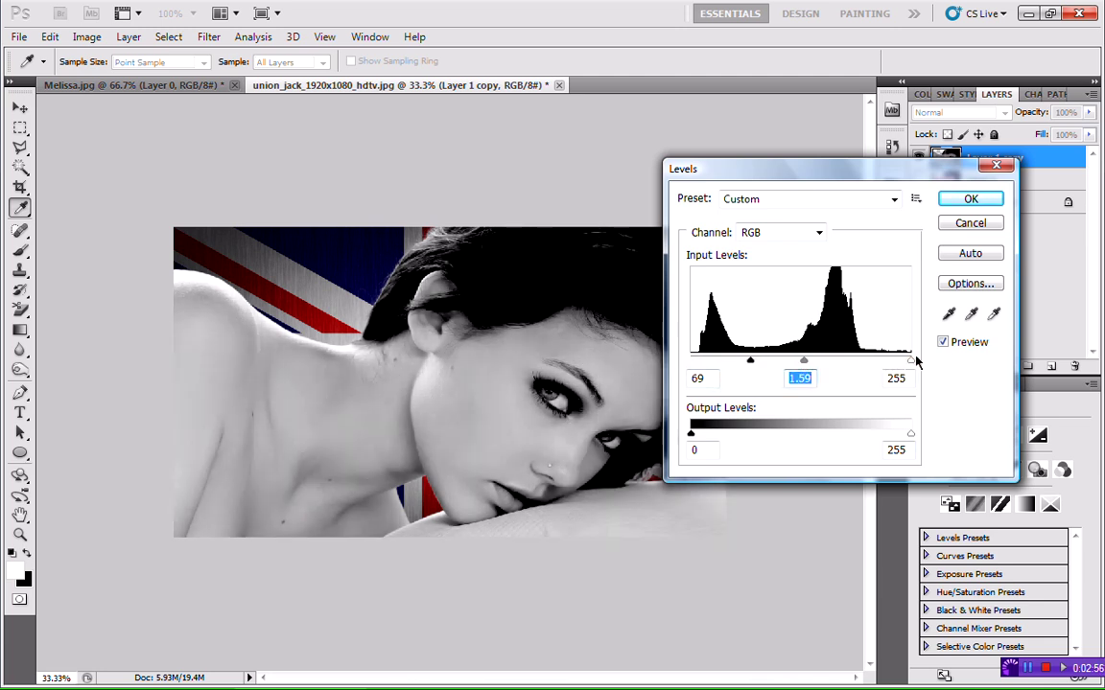
left_click_drag(912, 362, 834, 362)
key("Tab")
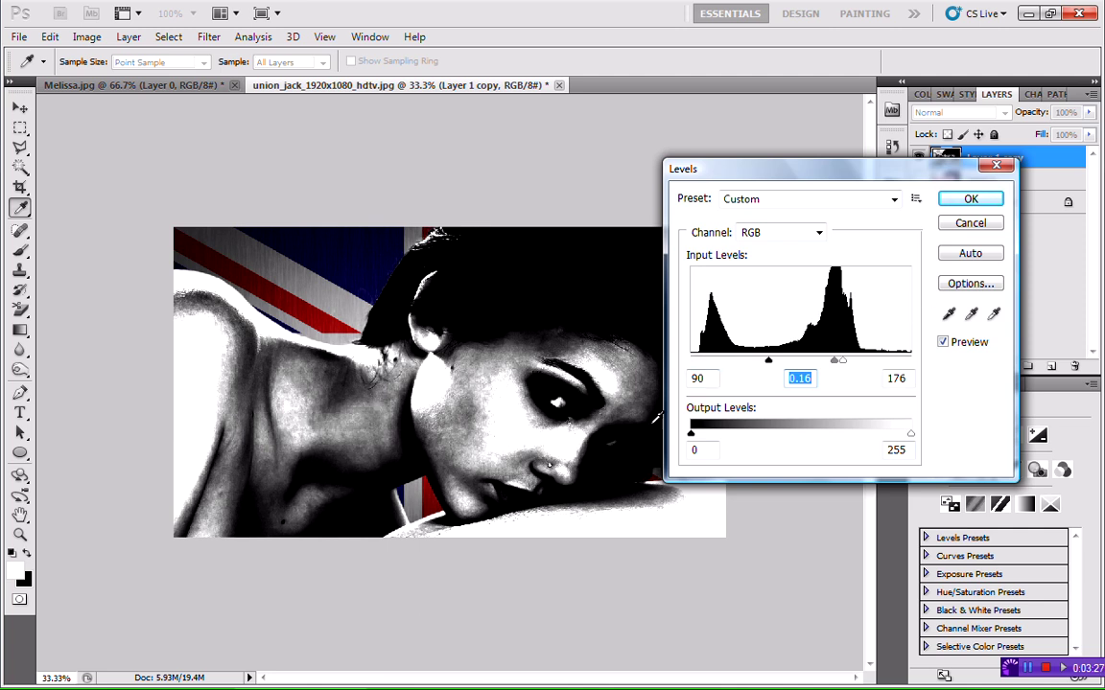
left_click(968, 200)
key("v")
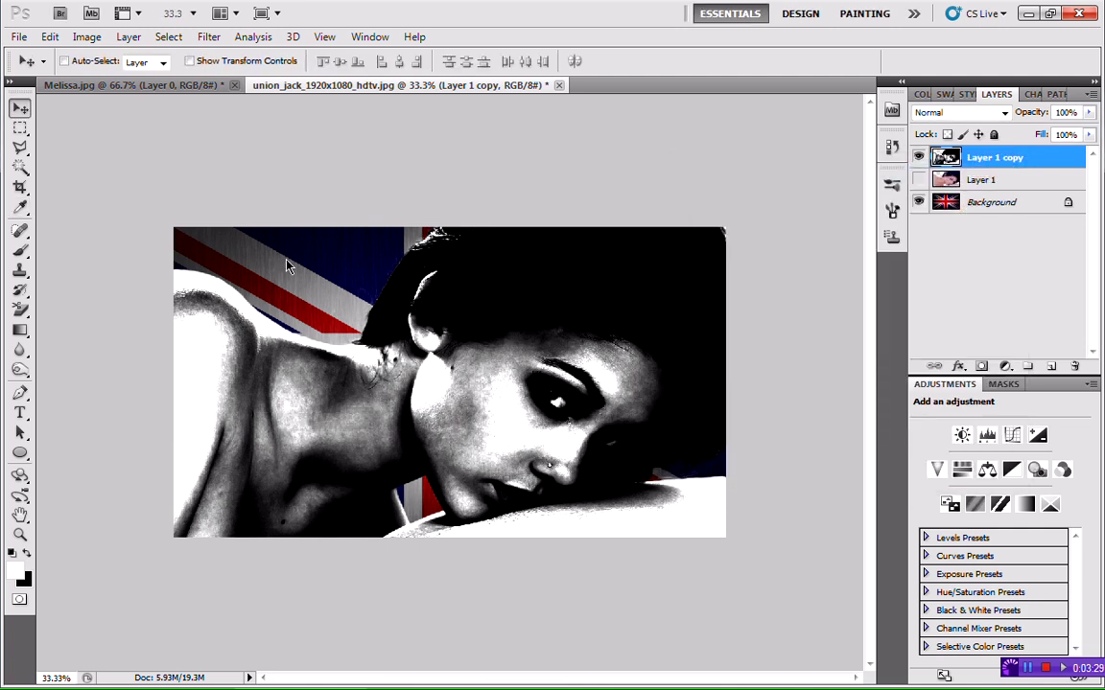
Apply a Gaussian Blur with a 3-pixel radius to Layer 1 copy
left_click(209, 38)
mouse_move(345, 196)
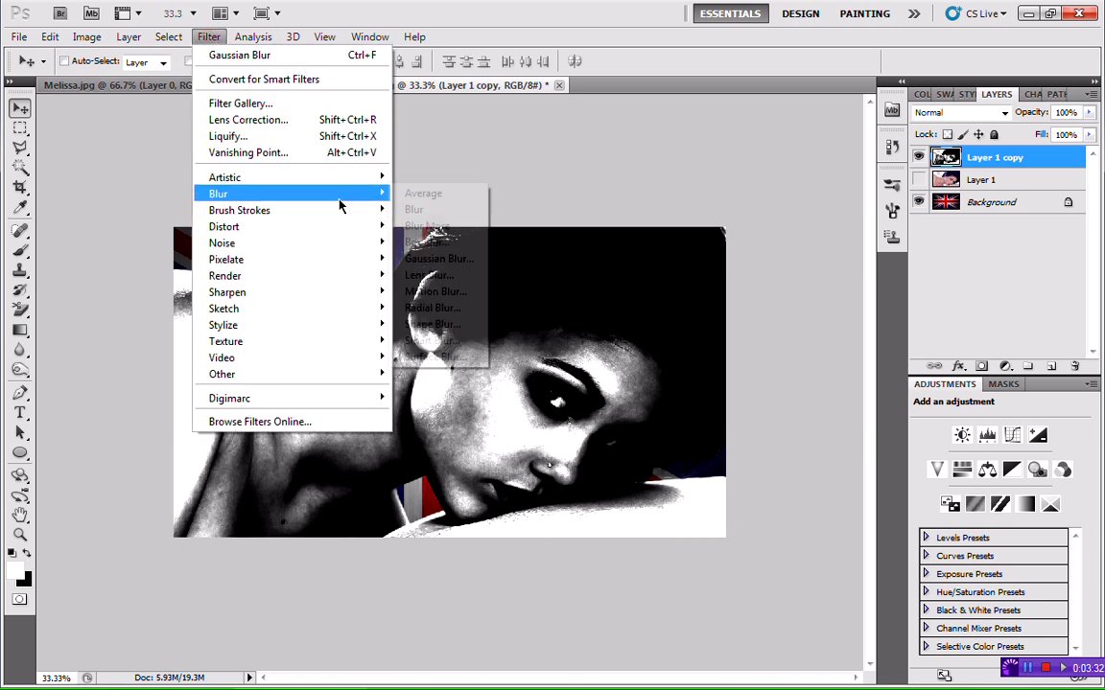
left_click(439, 259)
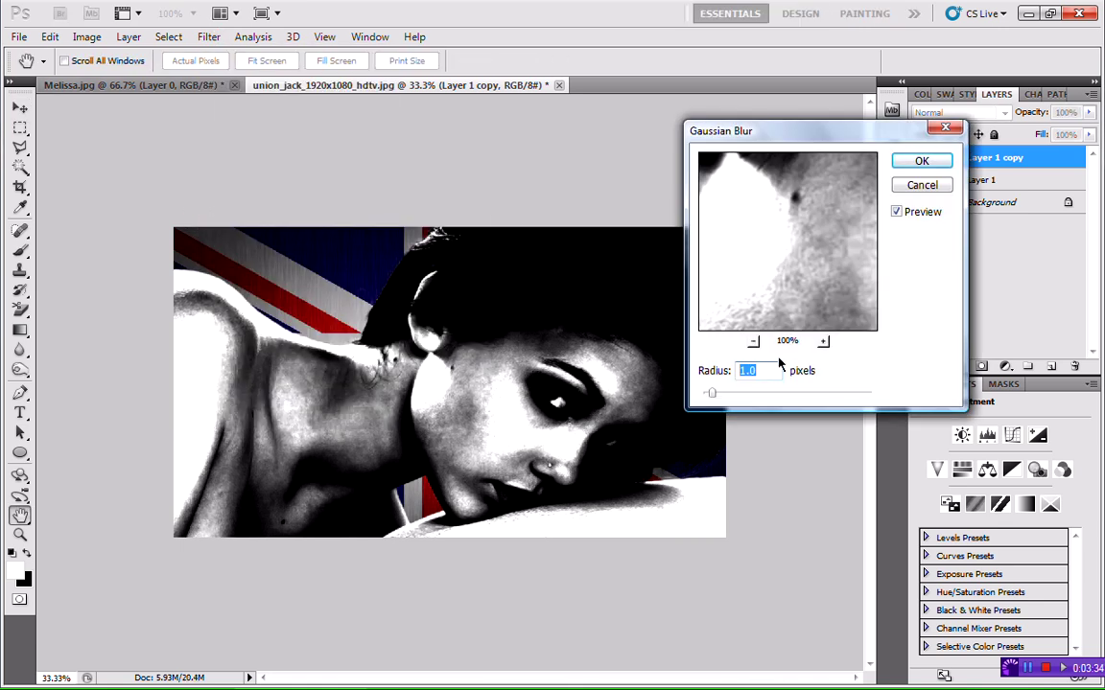
type("3")
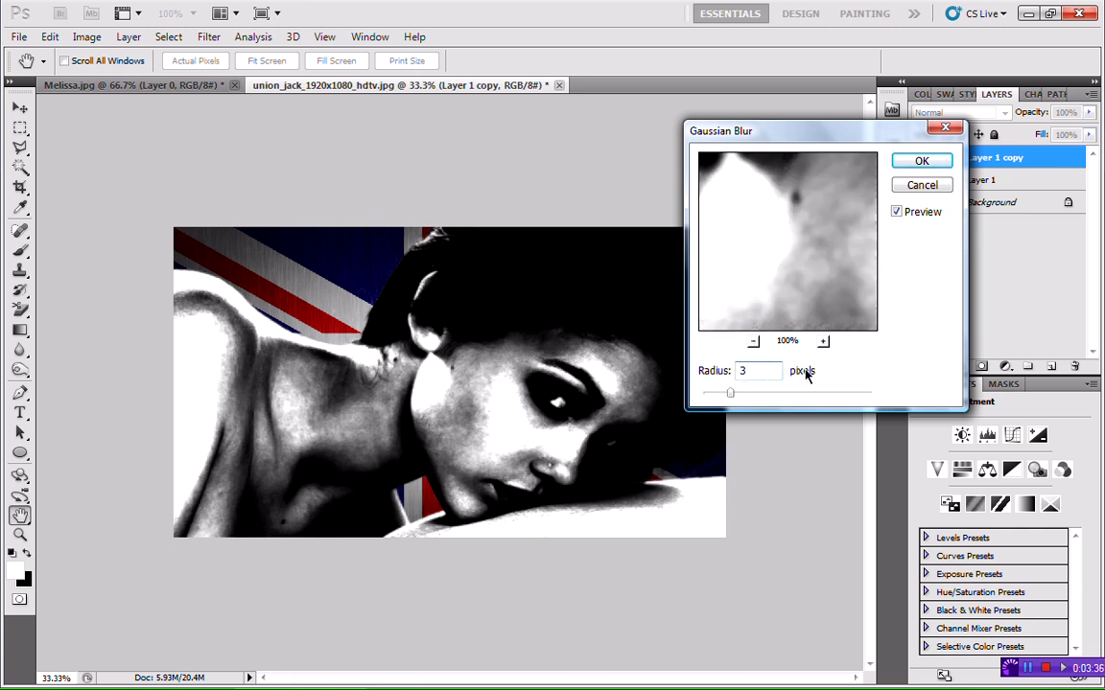
left_click(834, 375)
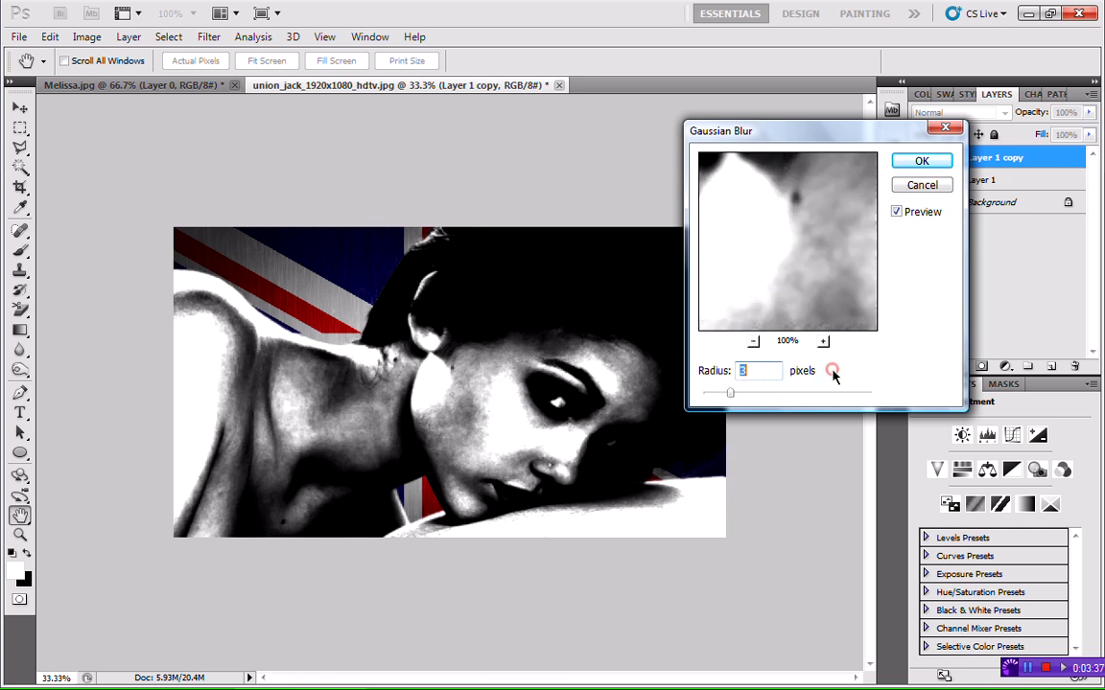
left_click(921, 162)
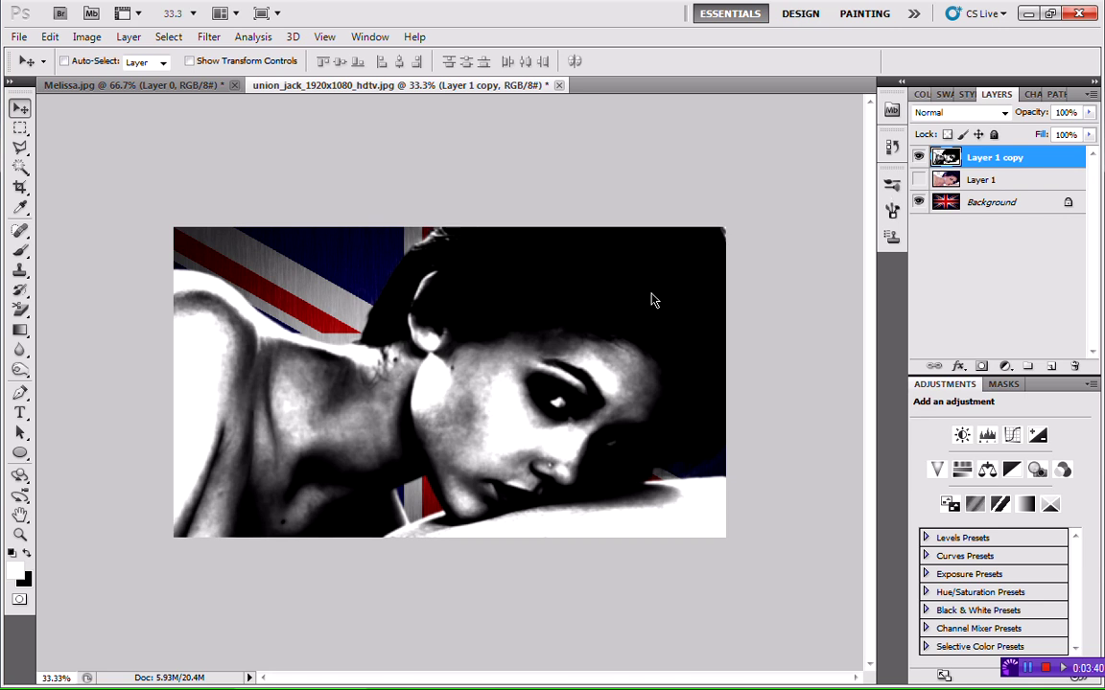
Save the document to the Desktop in Photoshop format as "Displcement Map.psd", with layers and maximum compatibility kept on
left_click(18, 37)
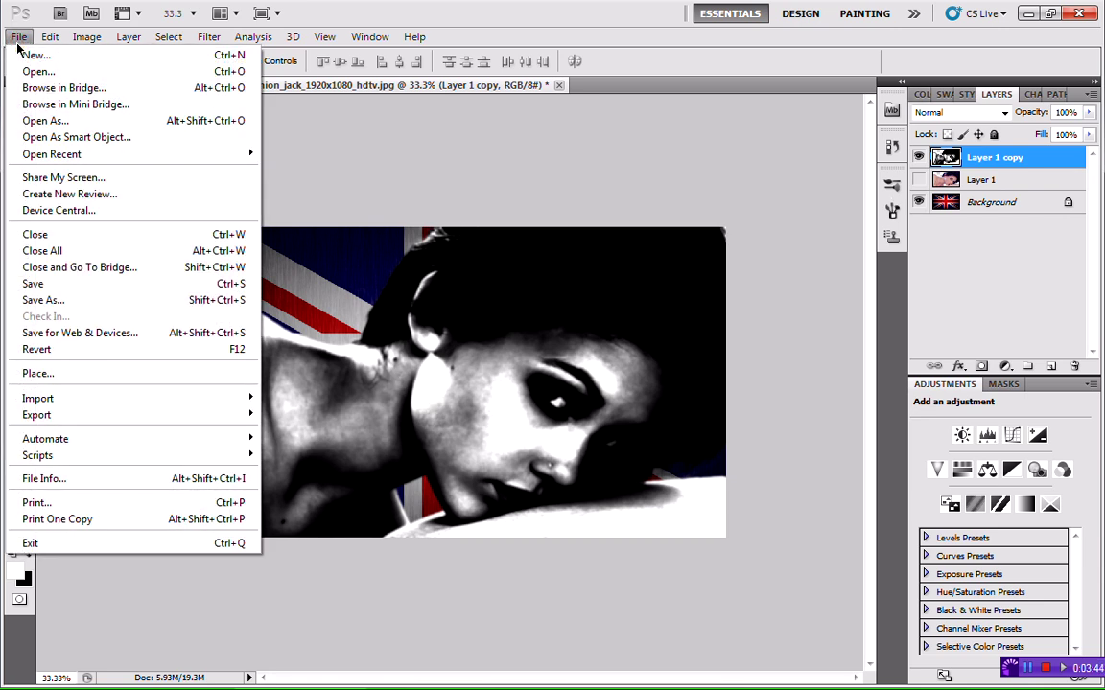
left_click(92, 299)
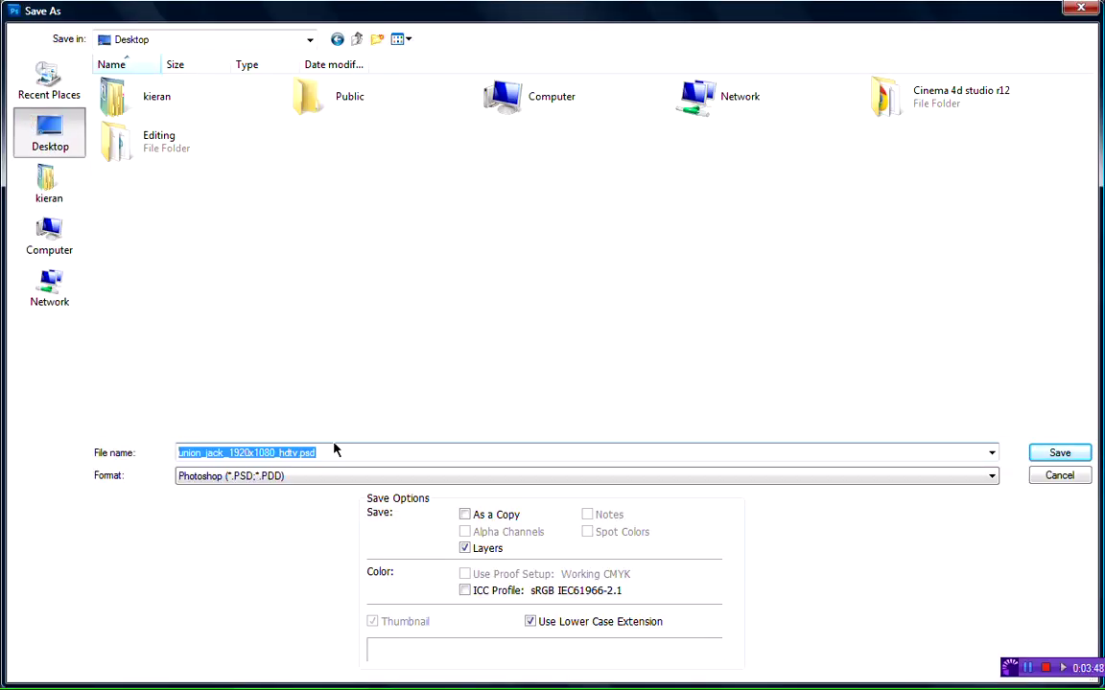
type("Displa")
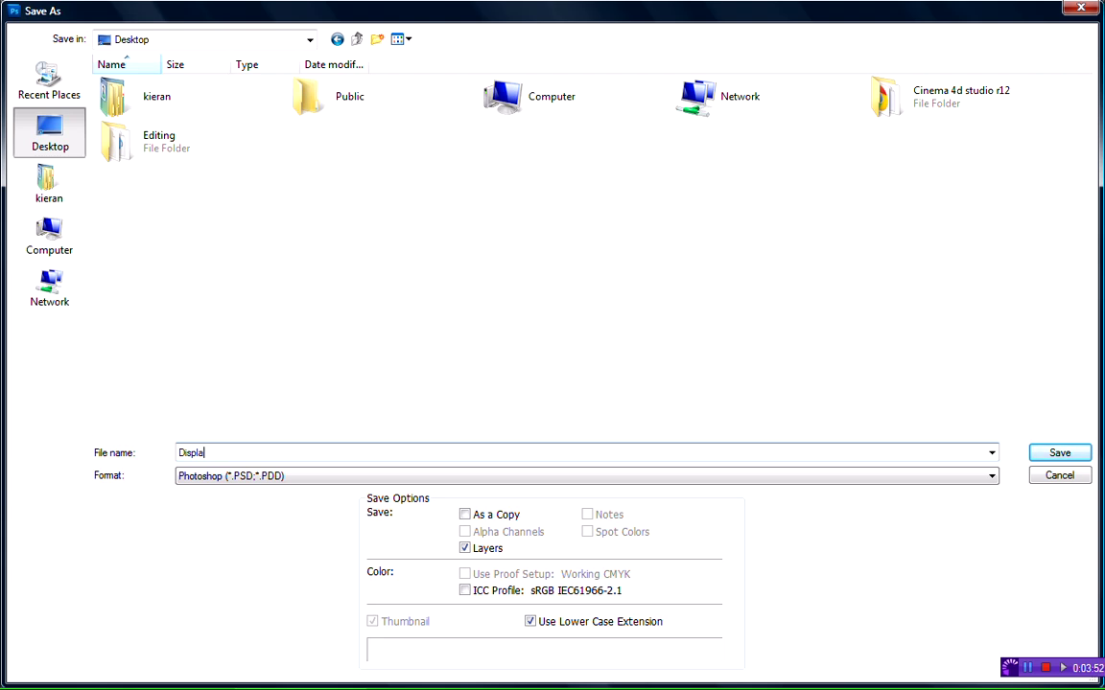
type("cment m")
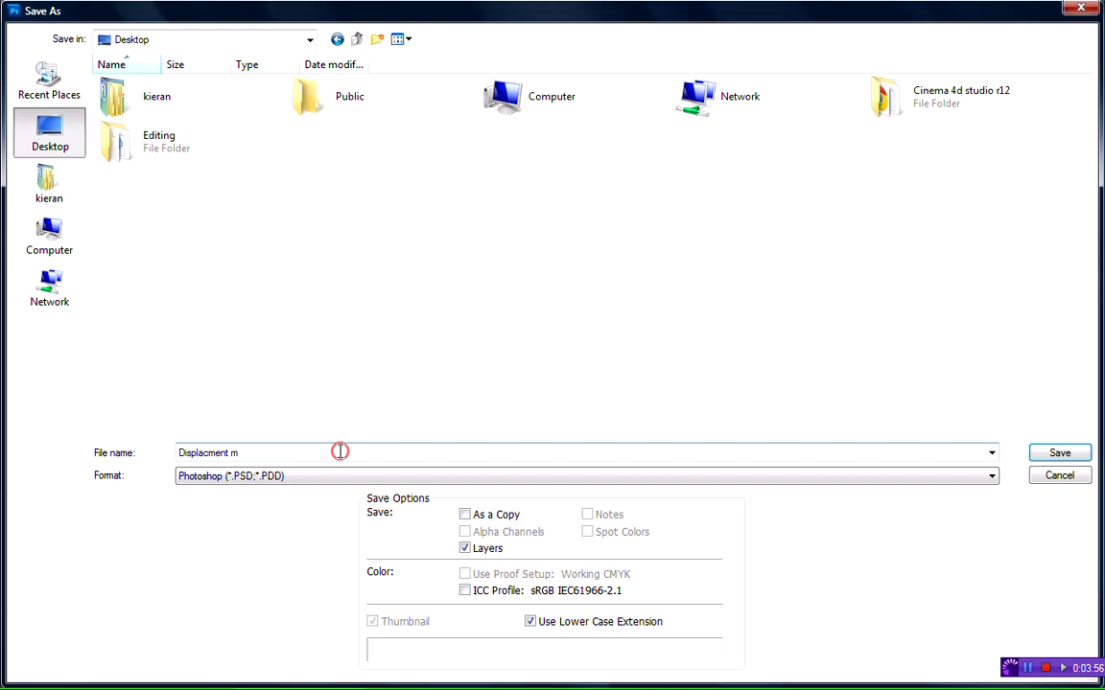
key("ctrl+a")
type("a")
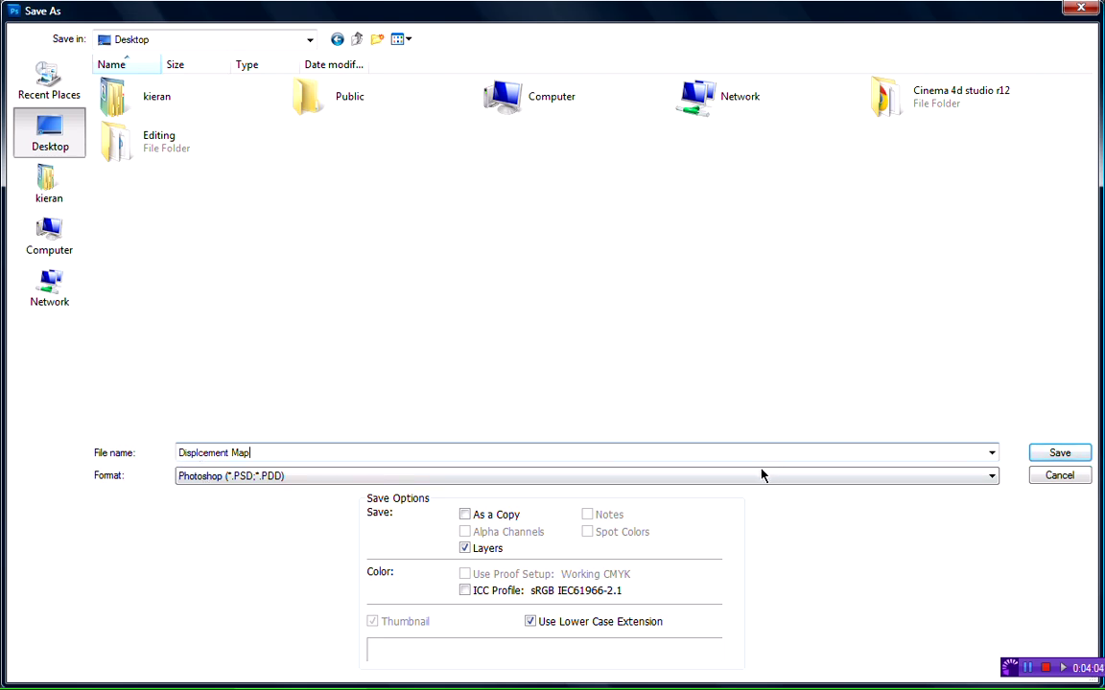
left_click(48, 127)
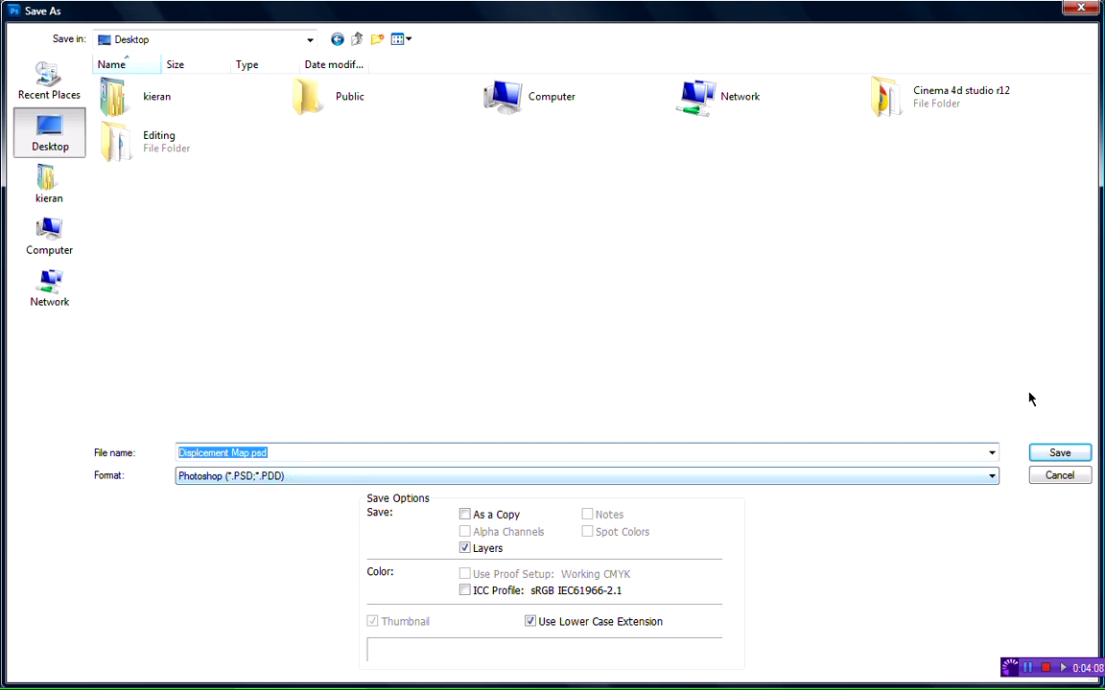
left_click(1059, 452)
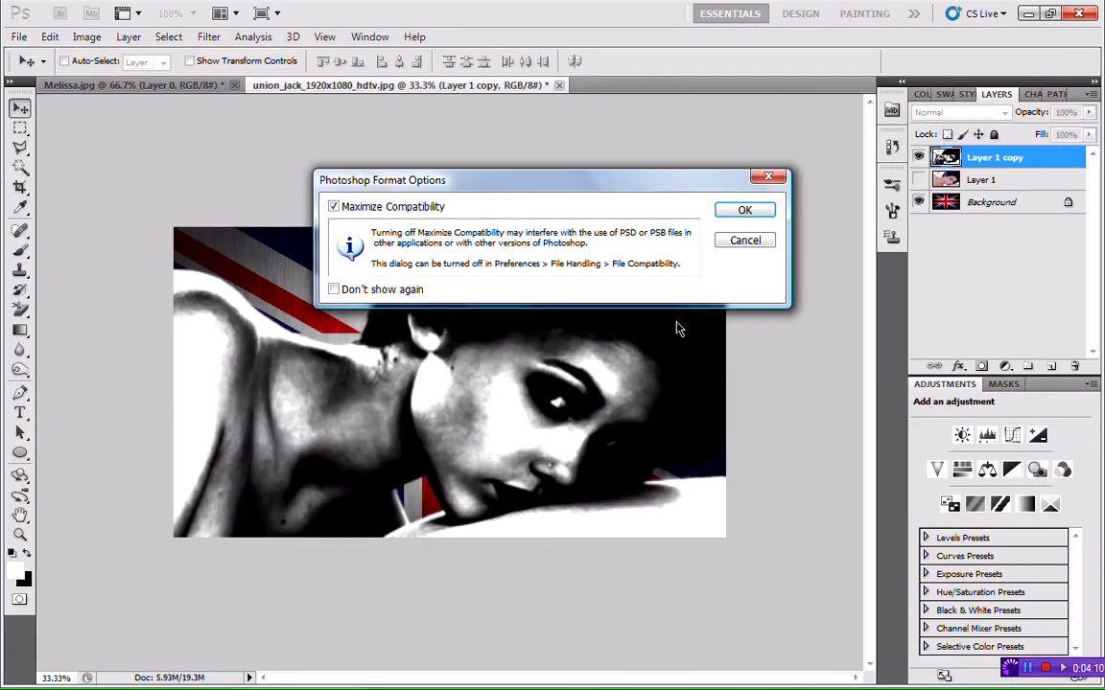
left_click(752, 211)
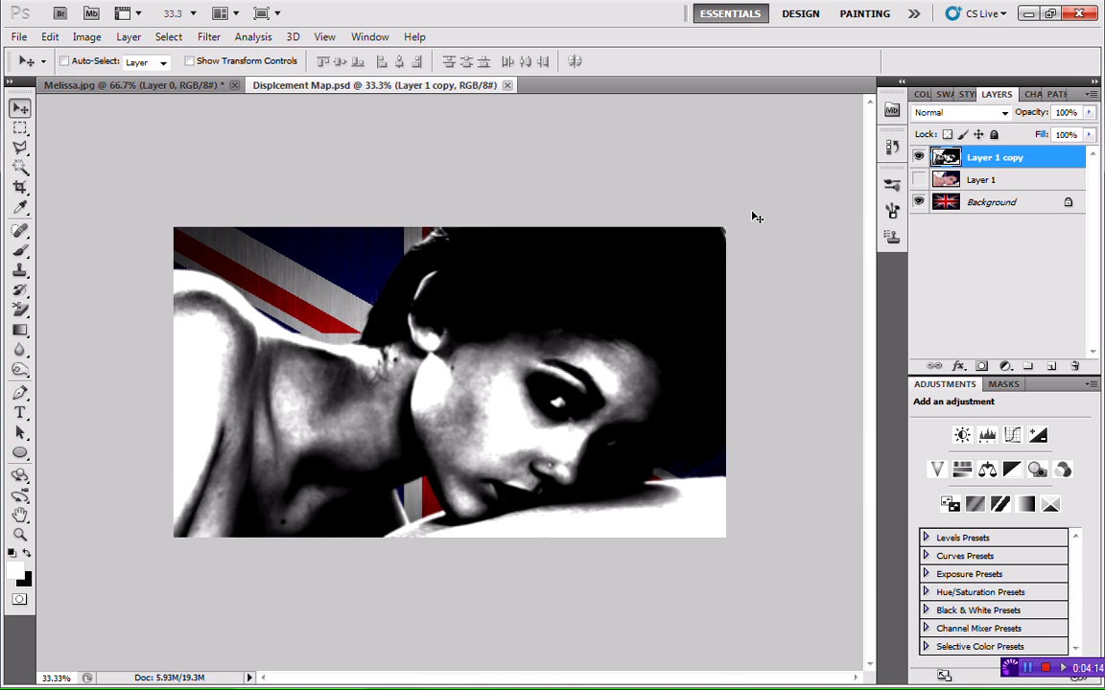
Undo the Gaussian Blur and Levels adjustment on Layer 1 copy
key("ctrl+z")
key("ctrl+z")
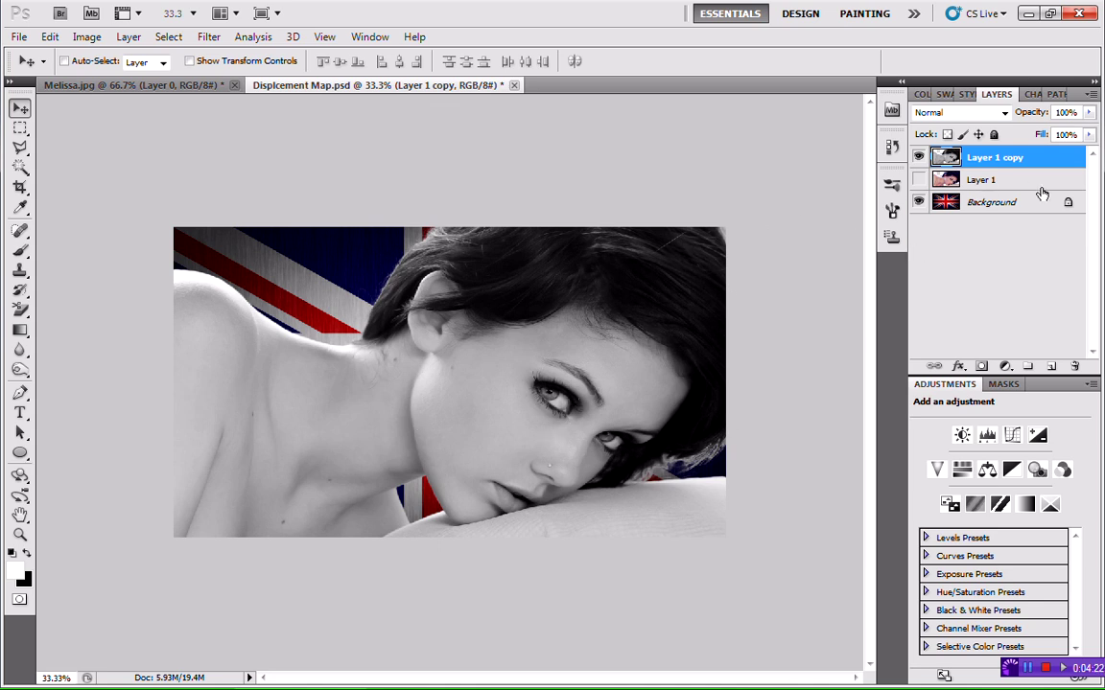
Duplicate the Background flag layer and move the duplicate to the top of the layer stack
left_click(990, 204)
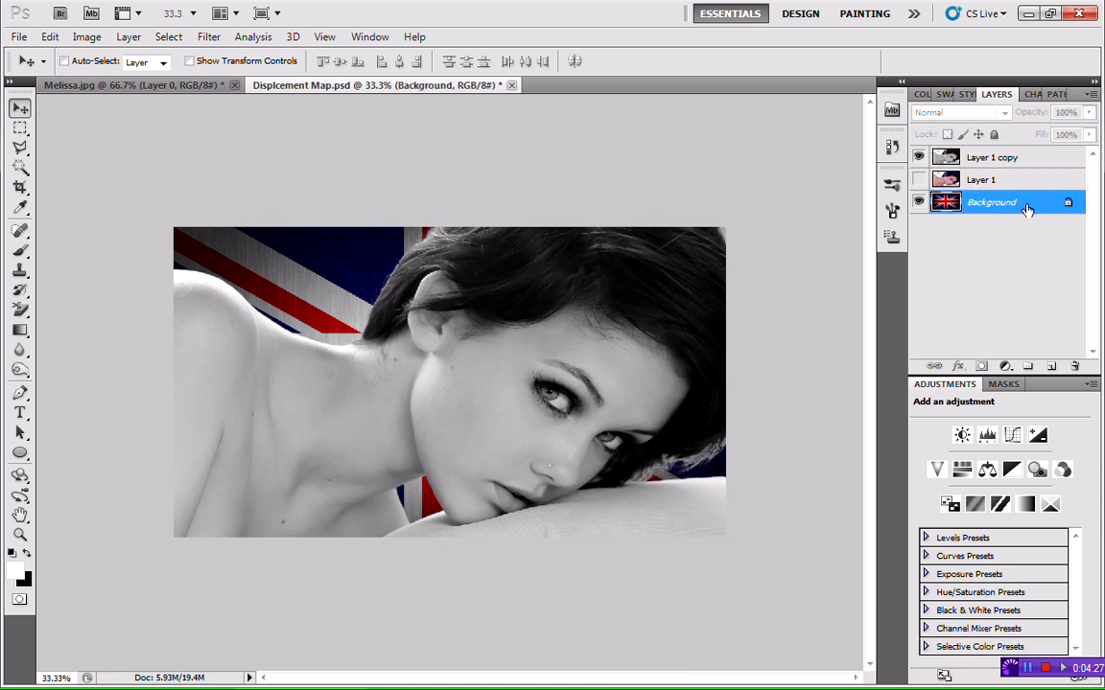
left_click_drag(1022, 211, 1052, 363)
left_click_drag(1013, 206, 1055, 385)
left_click_drag(1024, 199, 1052, 365)
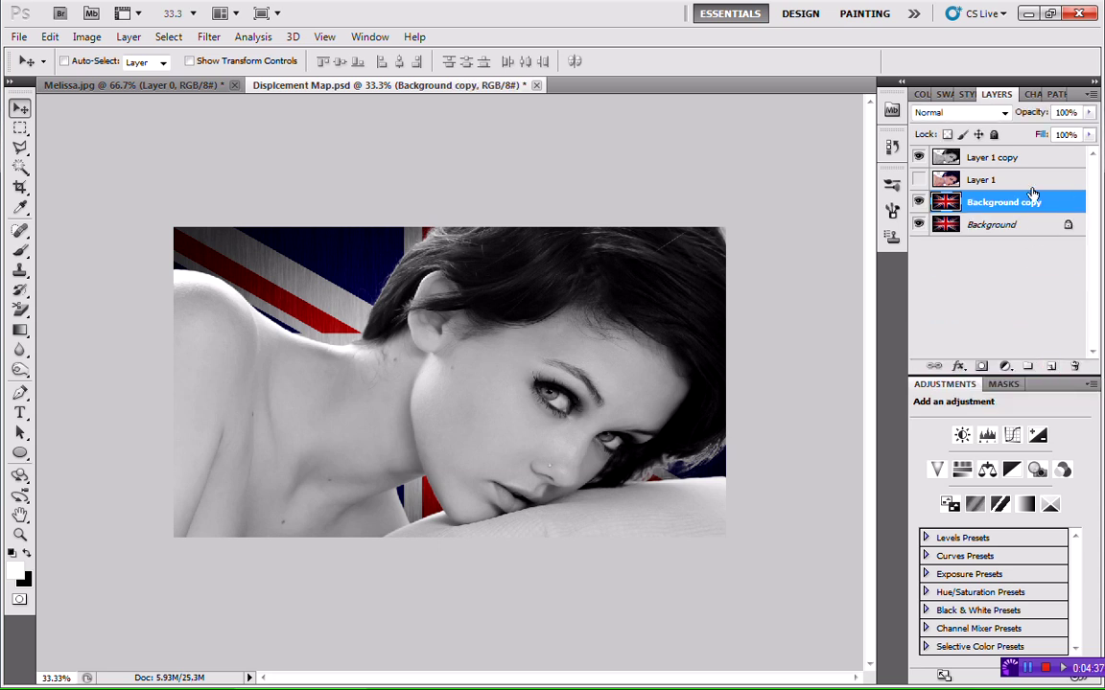
left_click_drag(1028, 203, 1020, 154)
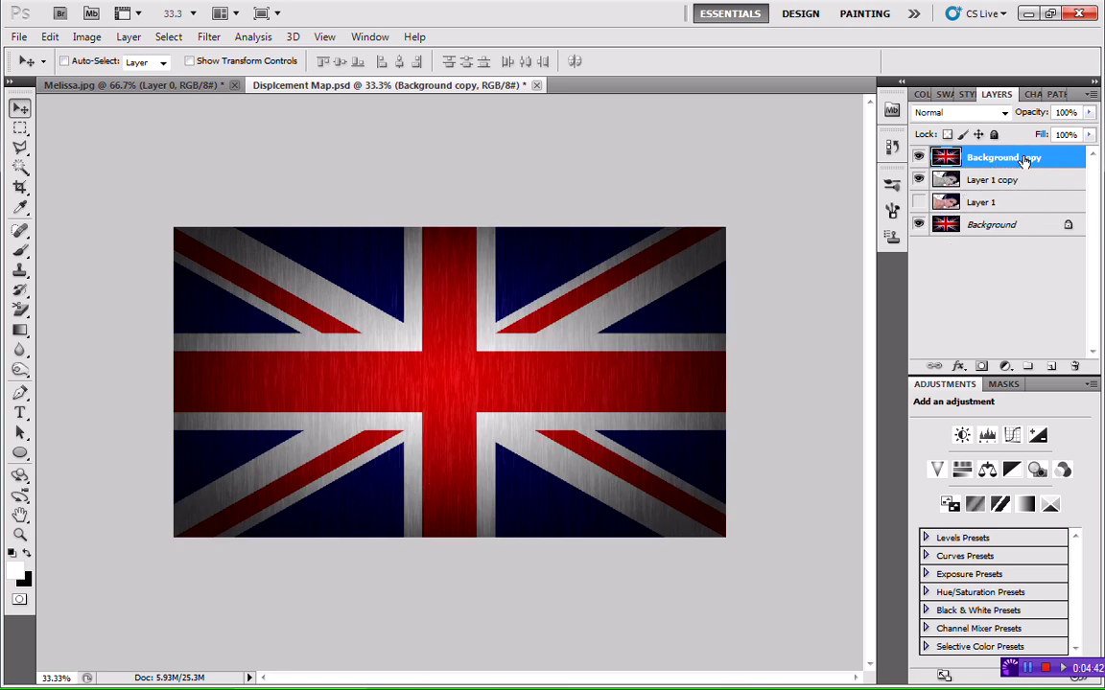
Apply the Displace filter to Background copy with 20 horizontal and vertical scale, Stretch To Fit and Repeat Edge Pixels, using Displcement Map.psd
left_click(208, 37)
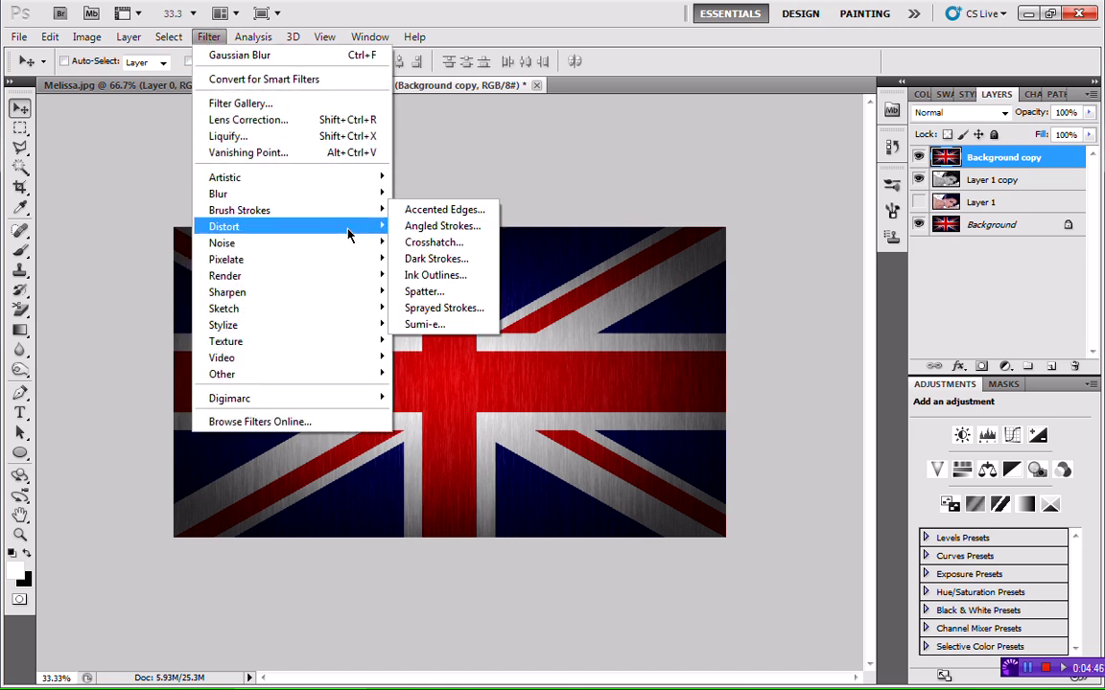
mouse_move(353, 228)
left_click(428, 242)
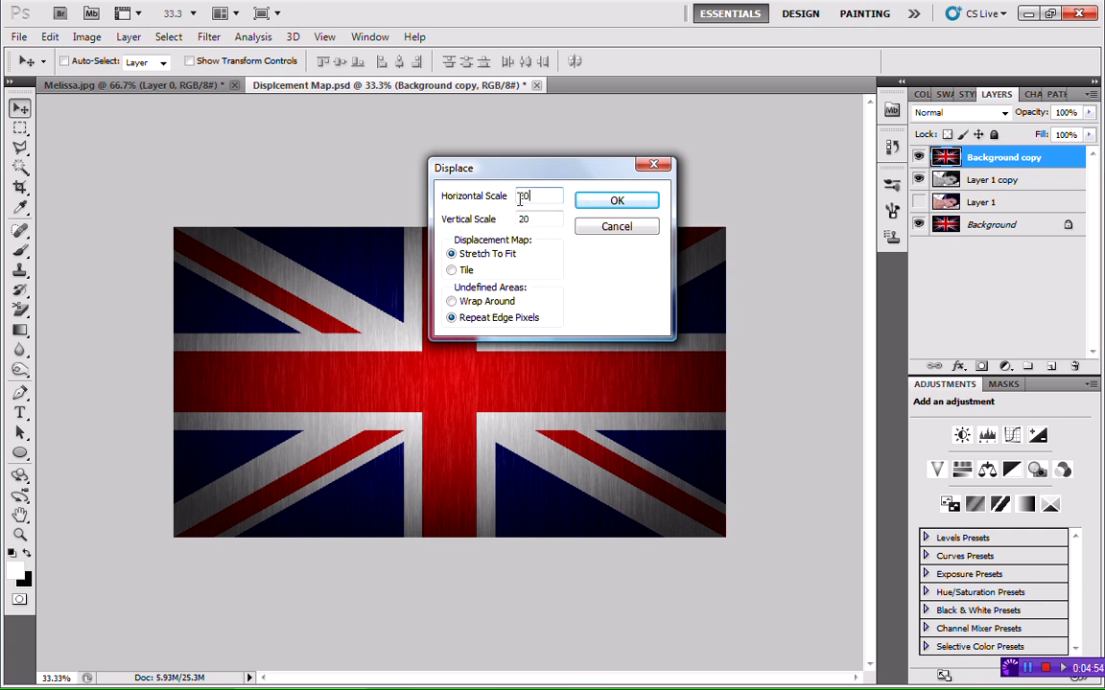
double_click(523, 219)
left_click(617, 203)
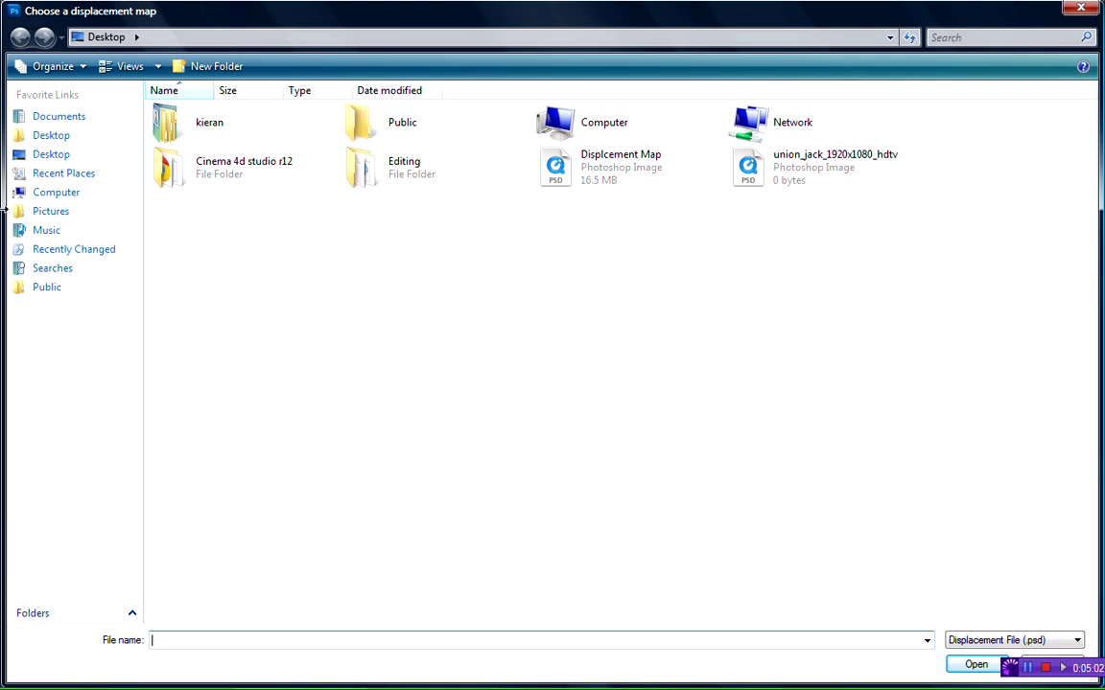
left_click(74, 155)
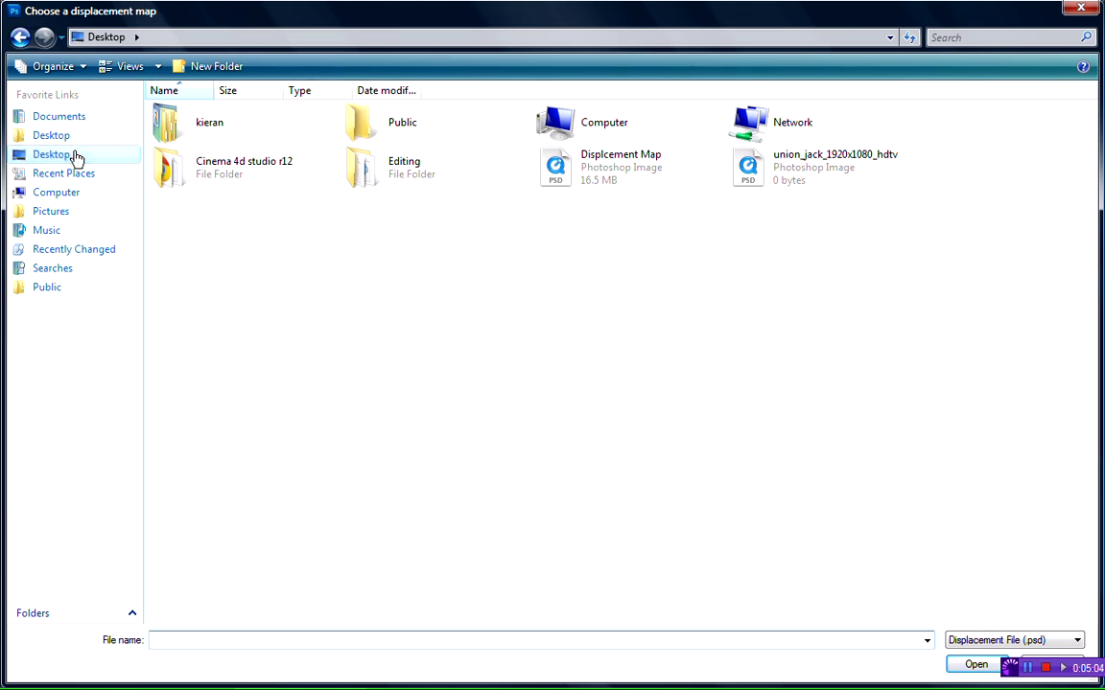
double_click(631, 159)
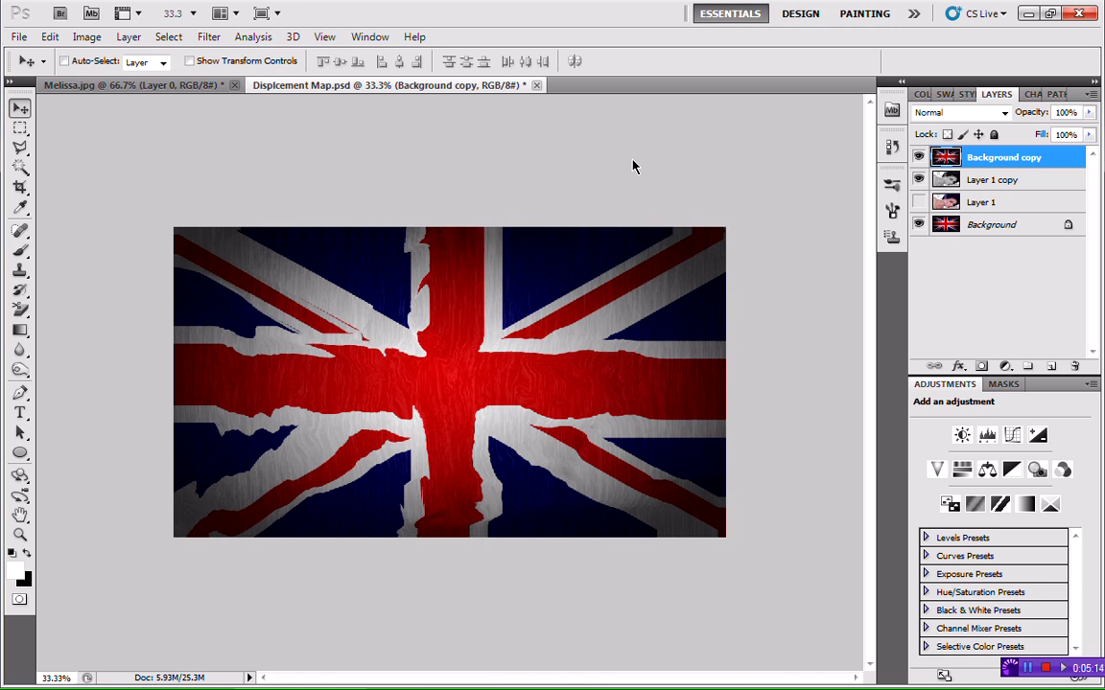
Select the pixels of Layer 1 copy and add a layer mask to Background copy from that selection
left_click(986, 185)
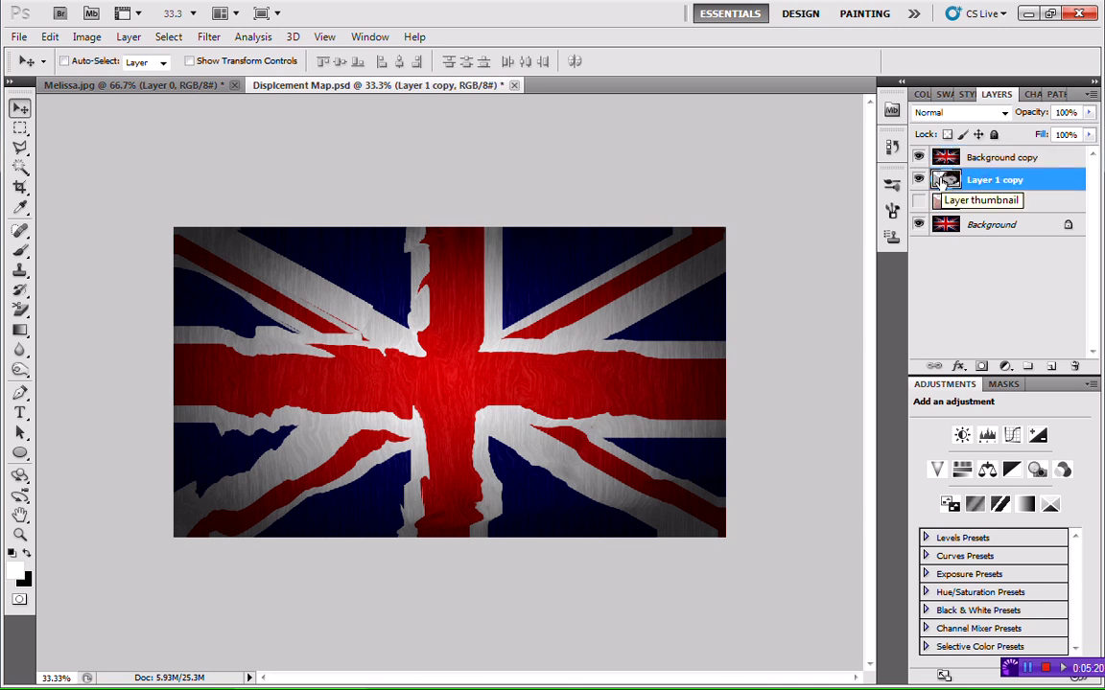
right_click(940, 182)
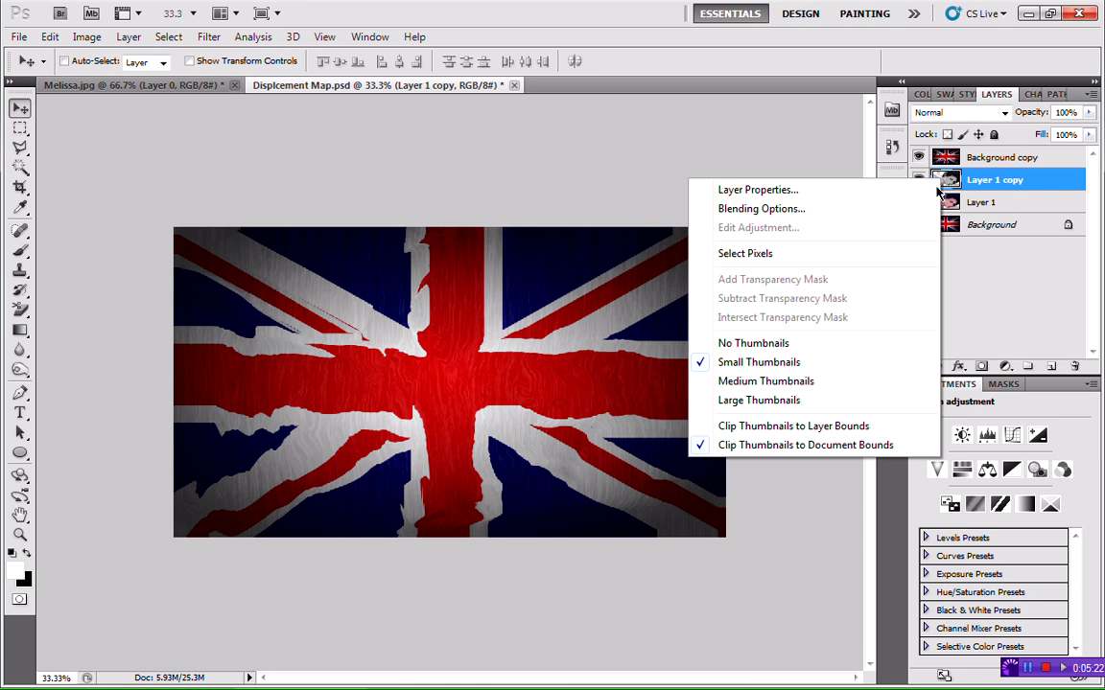
left_click(883, 253)
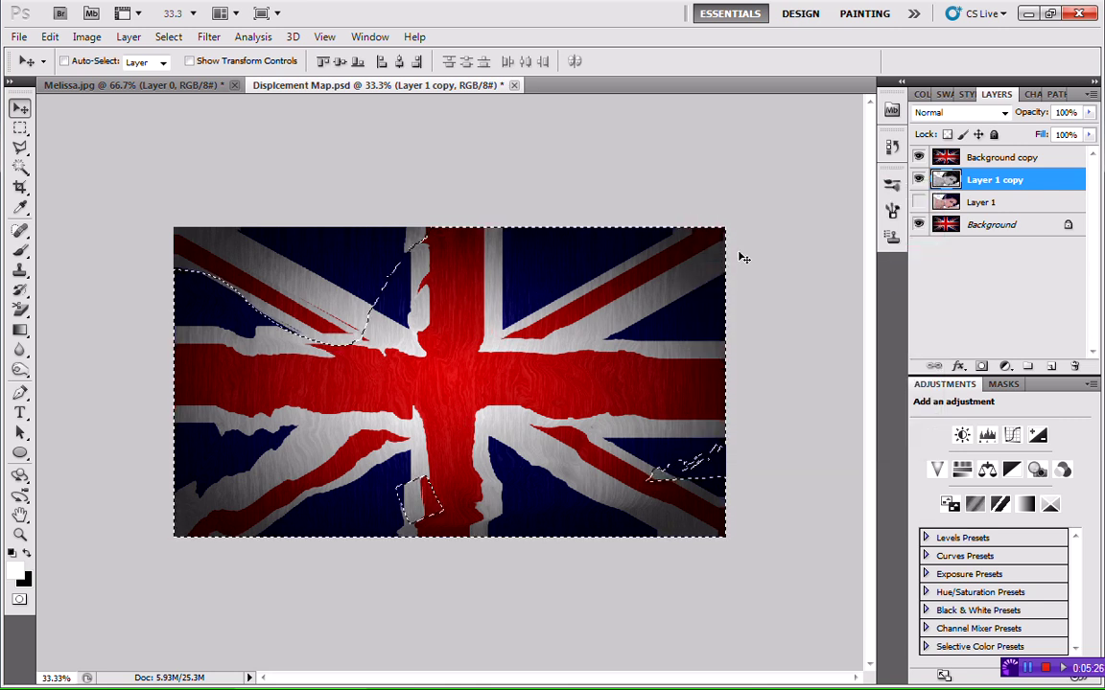
left_click(1002, 160)
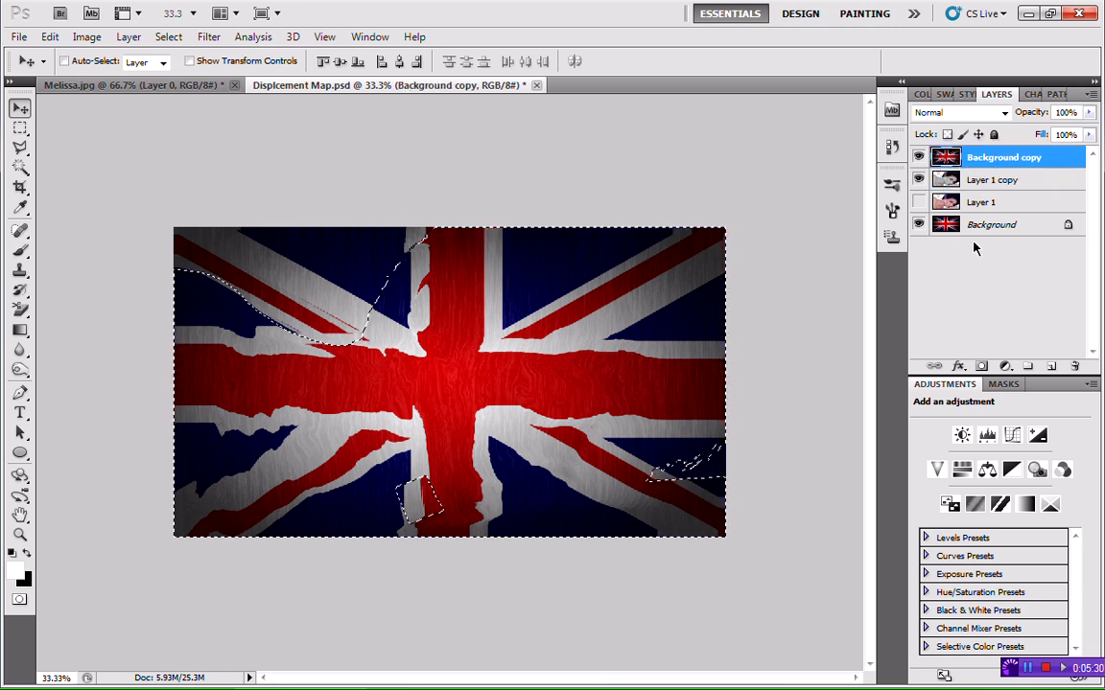
left_click(981, 368)
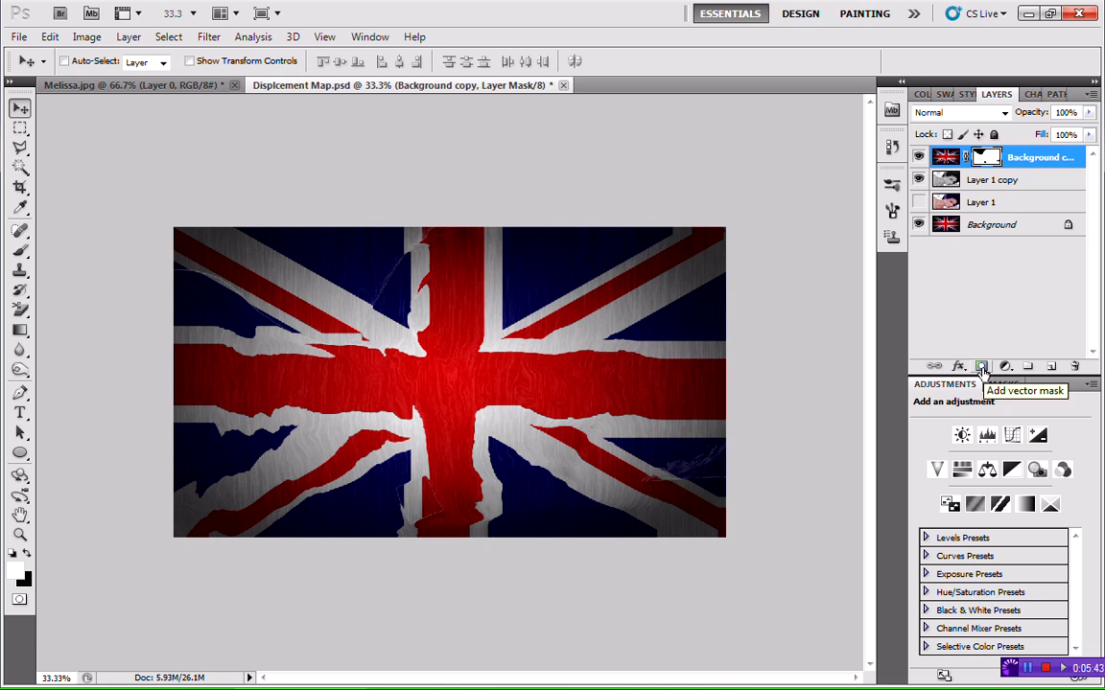
Lower the opacity of Background copy to 29%
left_click(1091, 112)
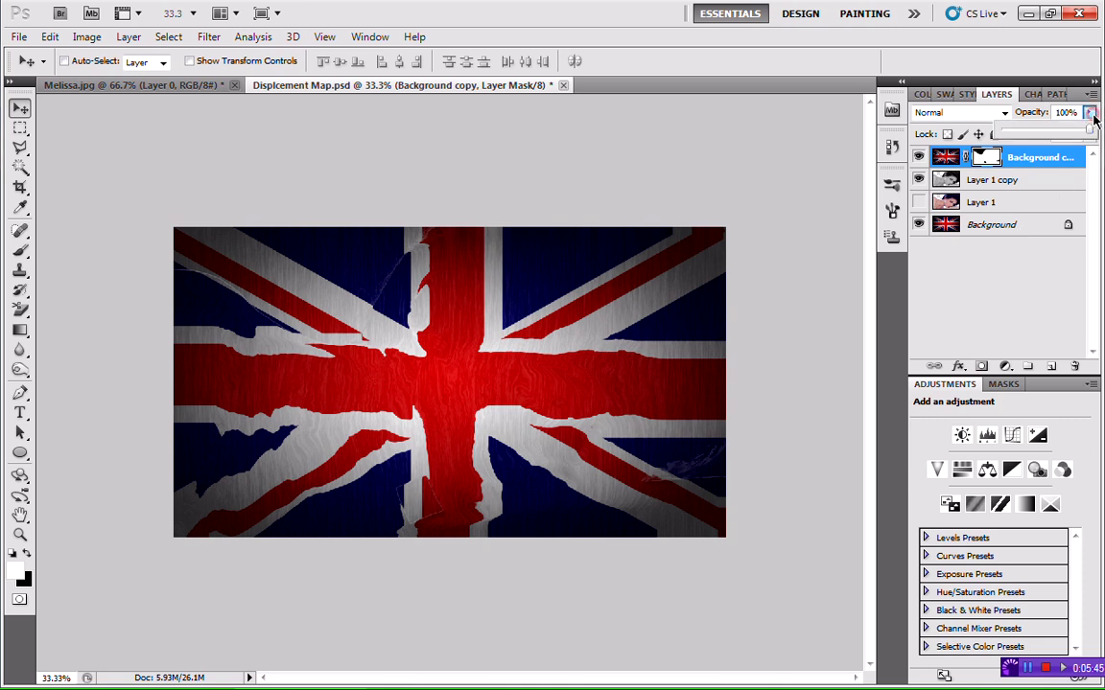
left_click_drag(1089, 128, 1052, 141)
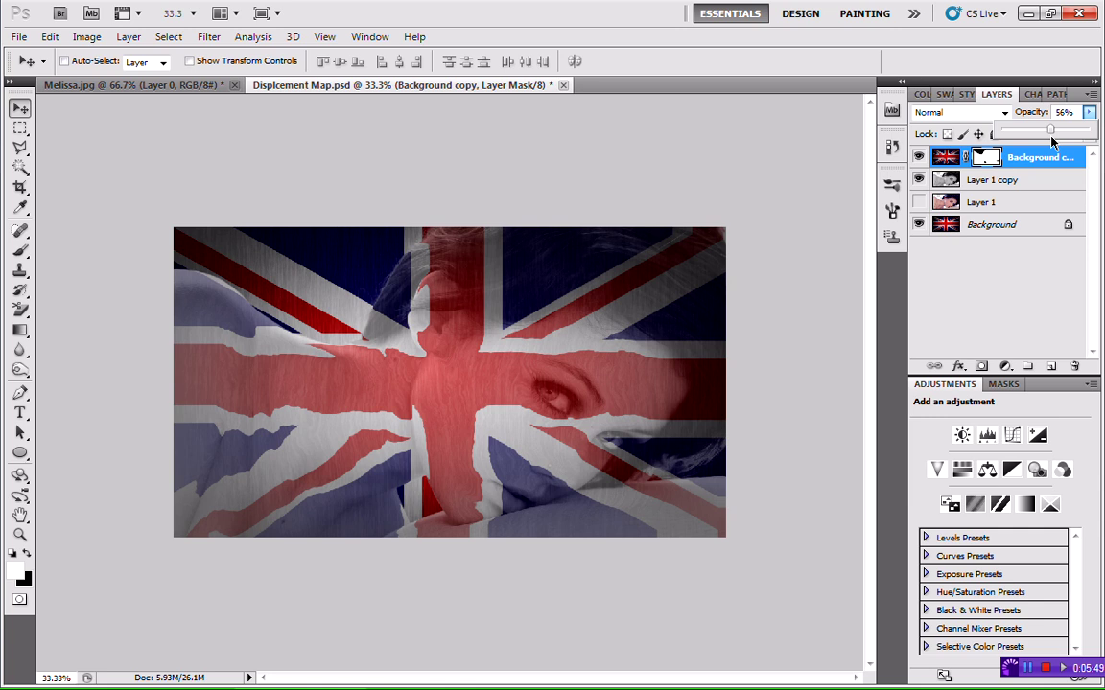
left_click_drag(1052, 141, 1031, 144)
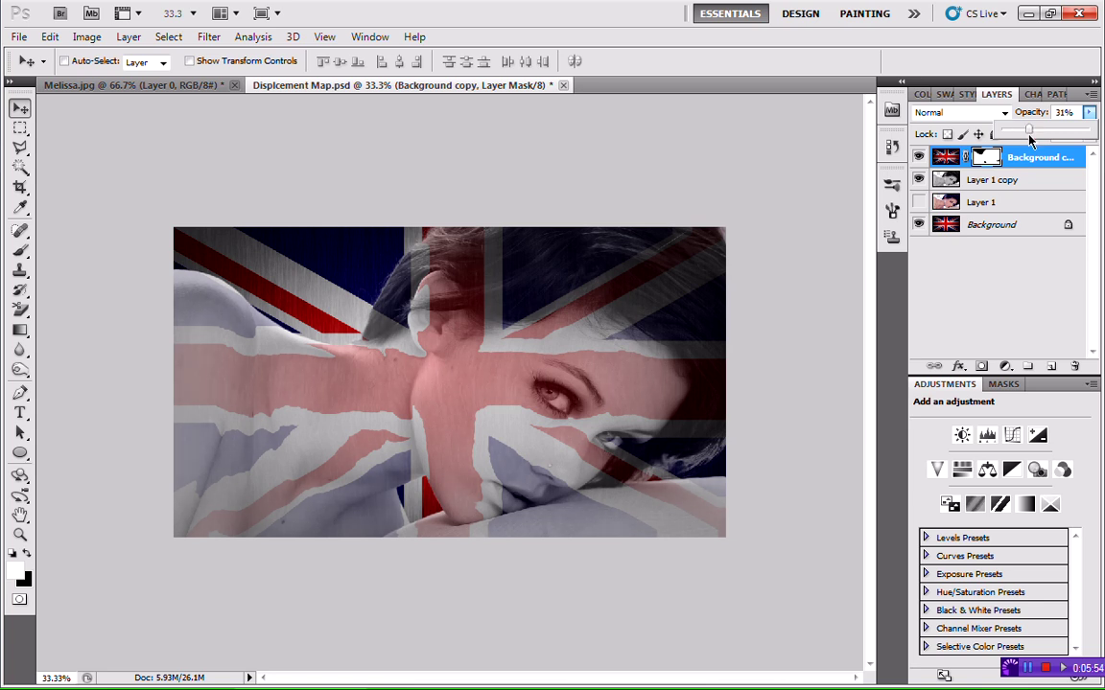
left_click(1029, 140)
left_click(997, 301)
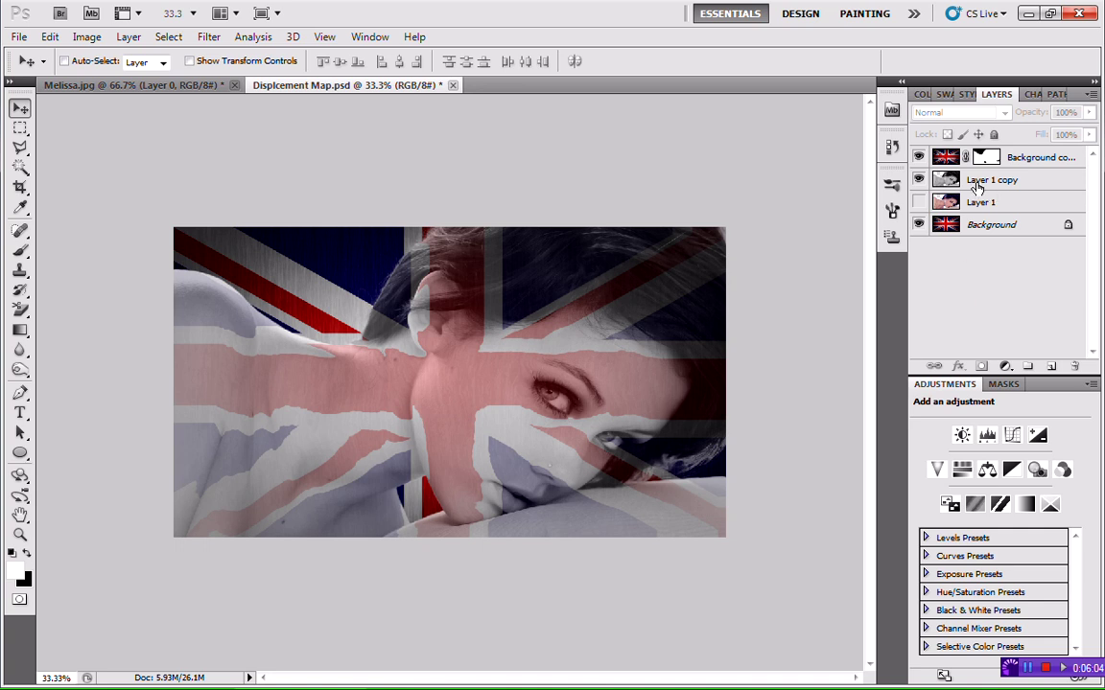
Apply a Gaussian Blur with a 1-pixel radius to the flag image of Background copy
left_click(947, 161)
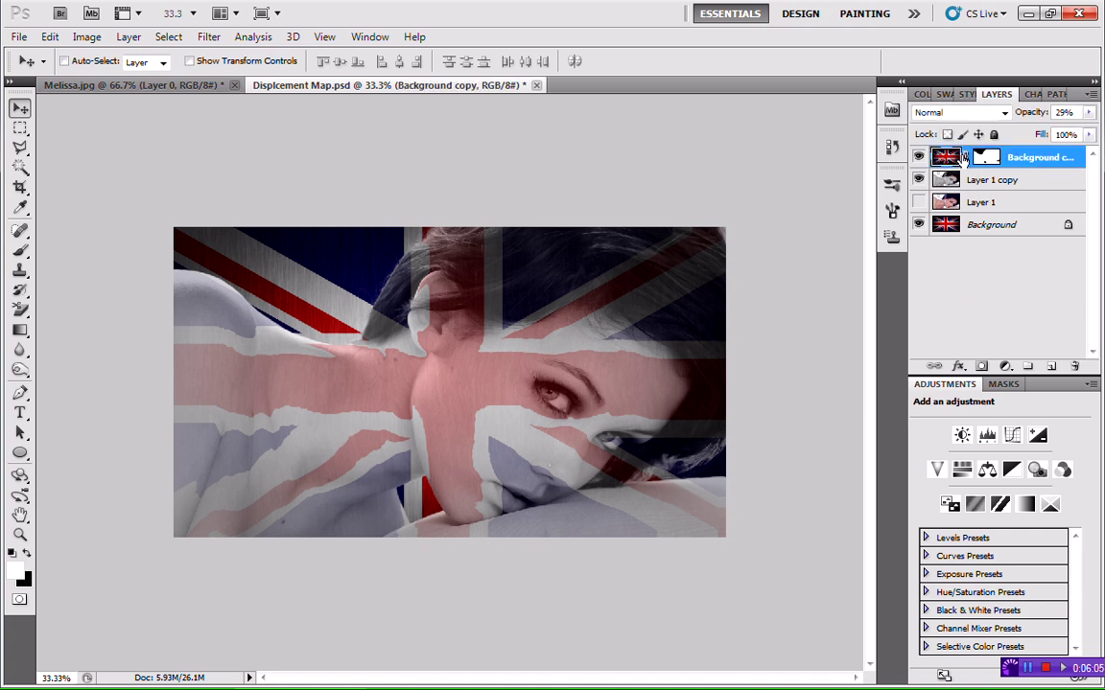
left_click(216, 38)
mouse_move(252, 37)
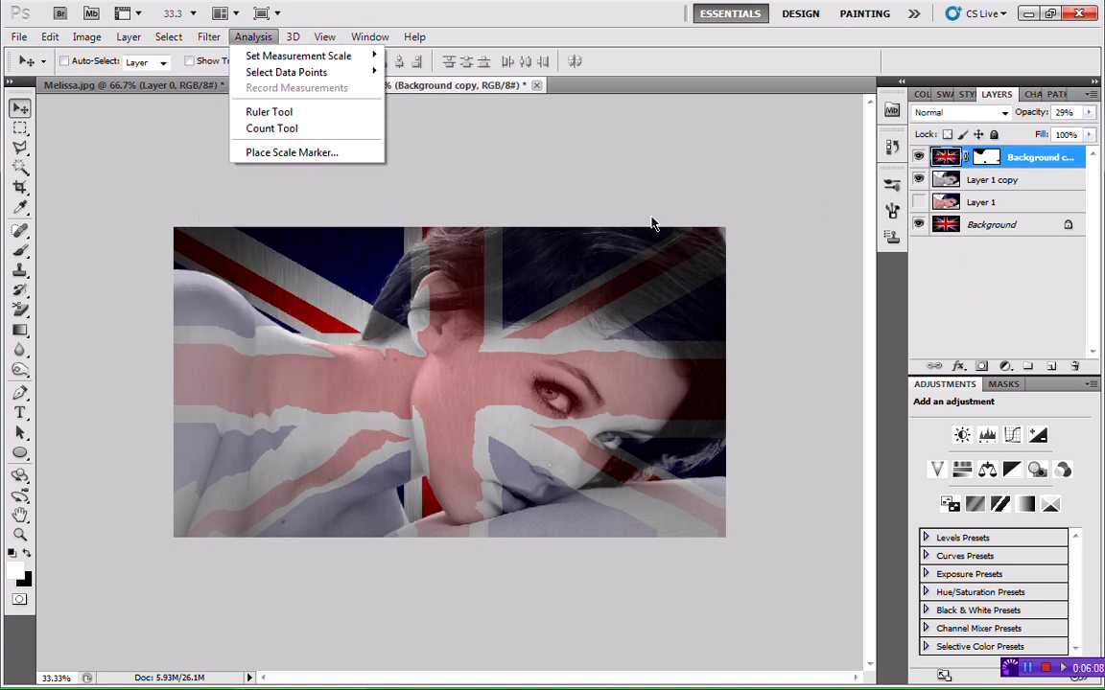
mouse_move(208, 36)
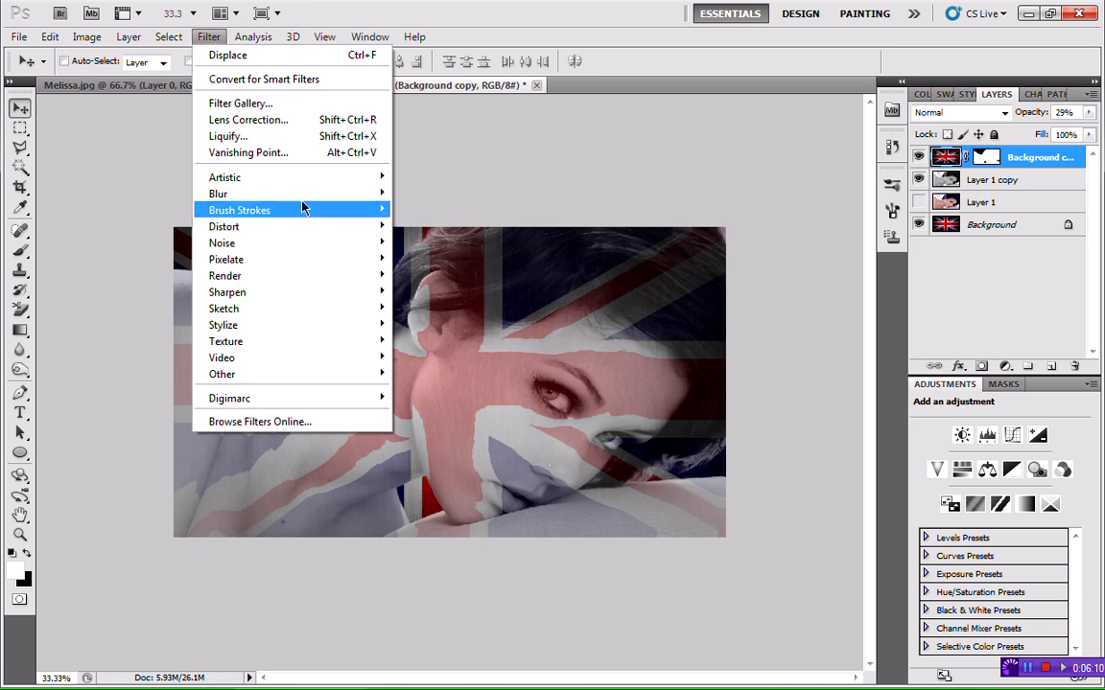
mouse_move(312, 199)
left_click(451, 258)
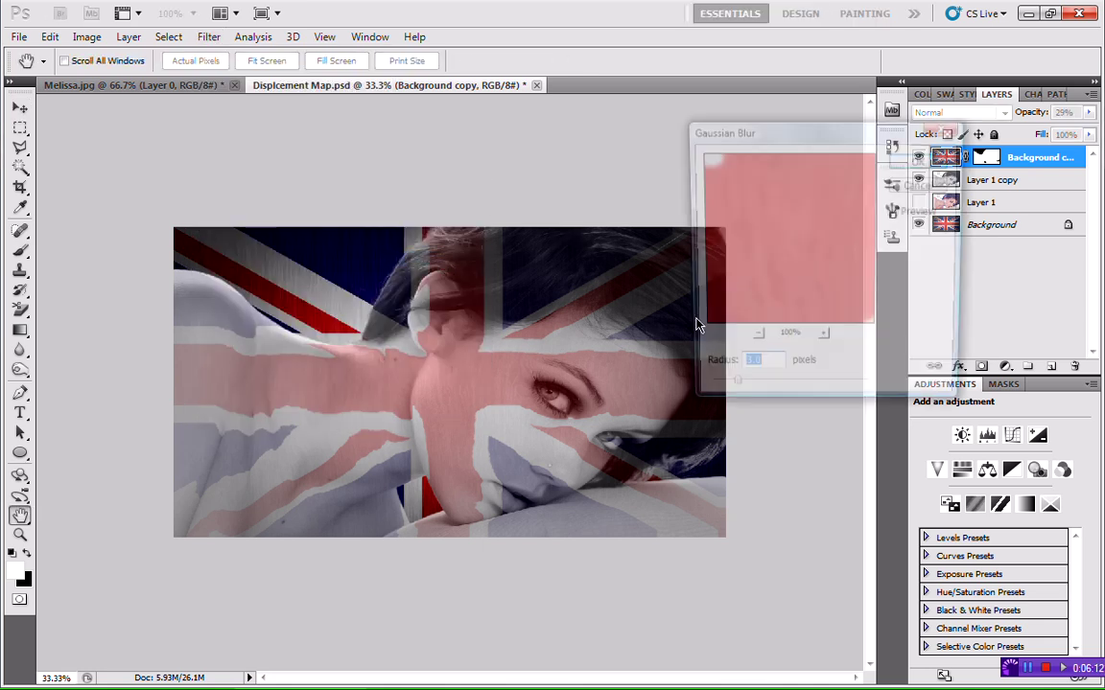
type("1")
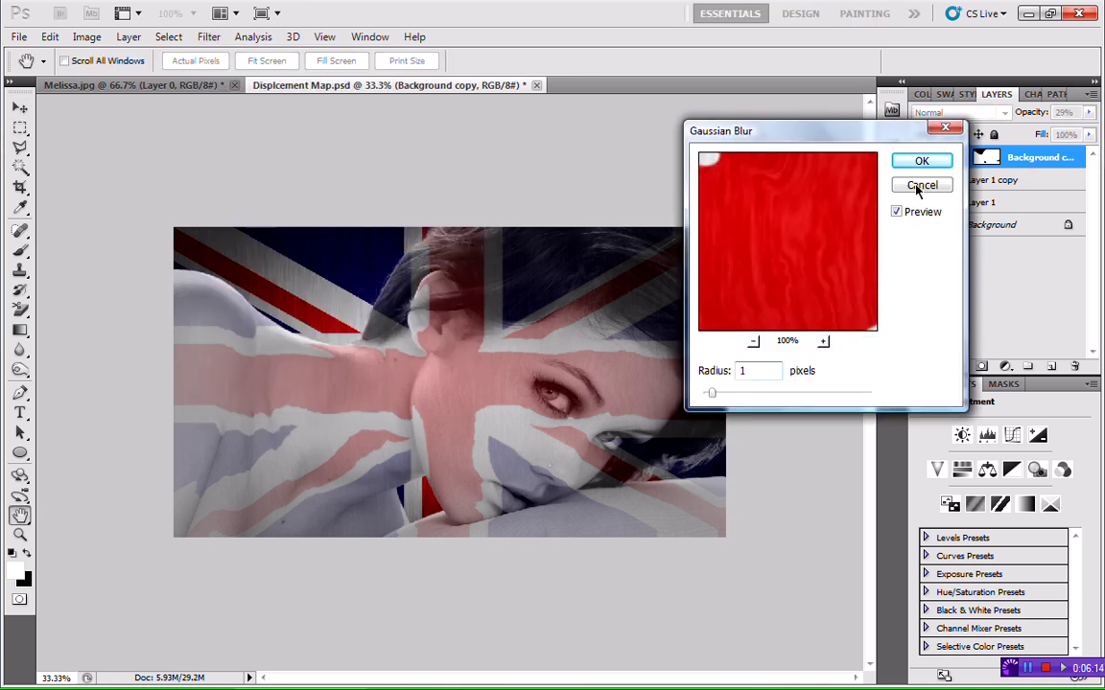
left_click(938, 163)
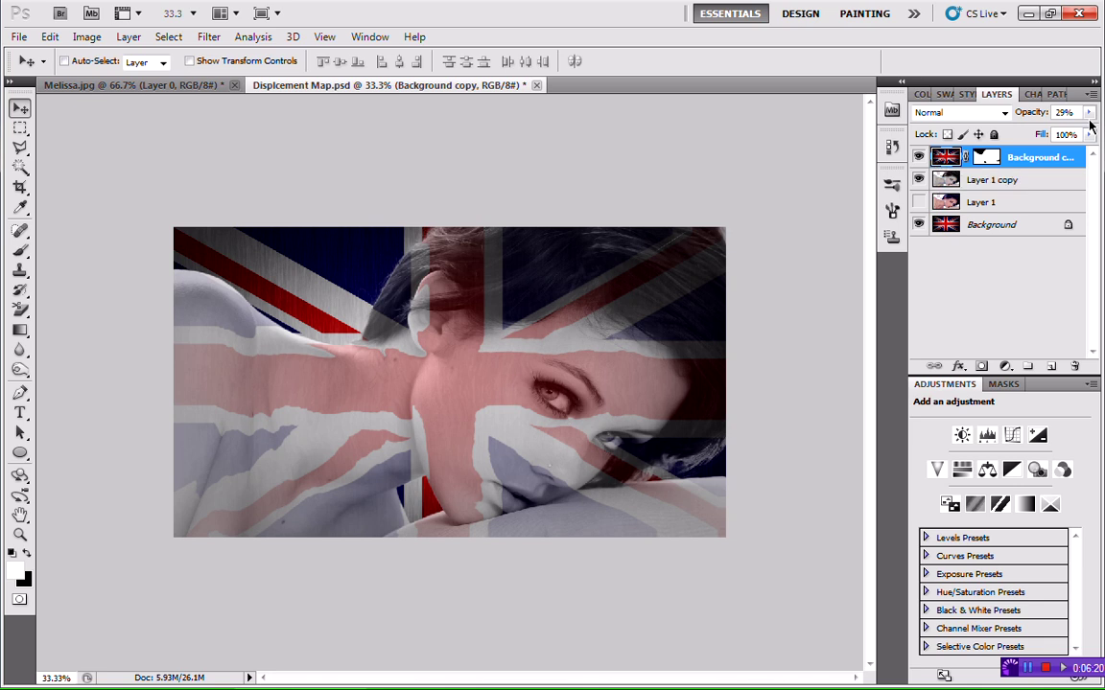
Darken Layer 1 copy with a Curves adjustment, pulling the curve down through points including input 110 to output 30 and 157 to 100
left_click(1002, 187)
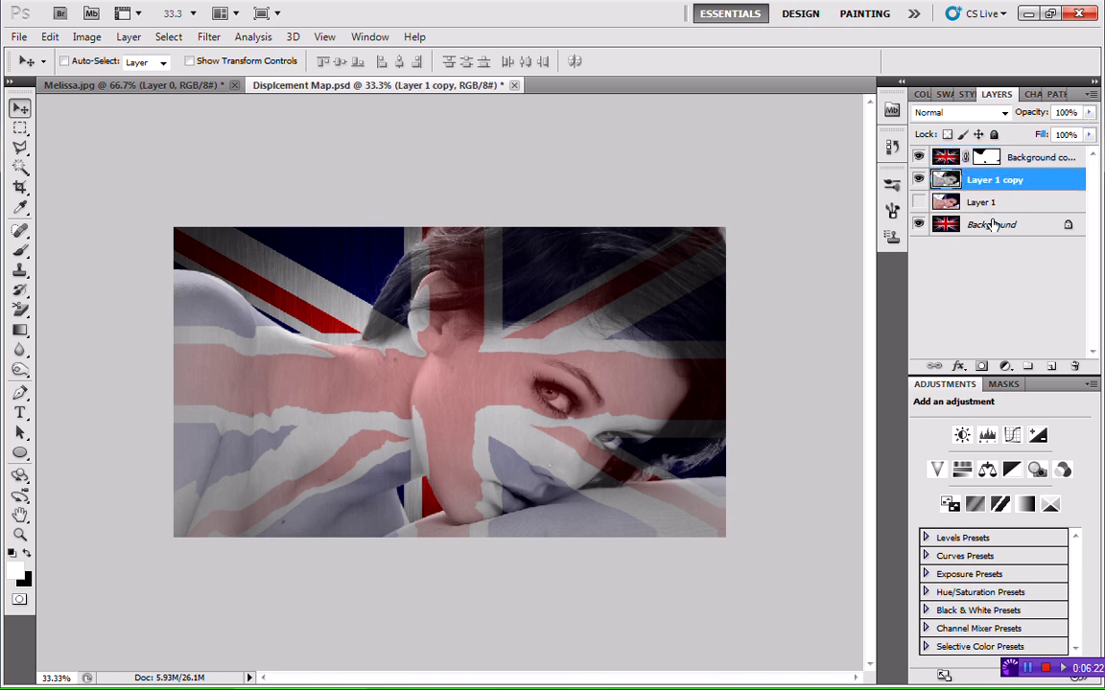
left_click(88, 37)
mouse_move(129, 81)
left_click(312, 110)
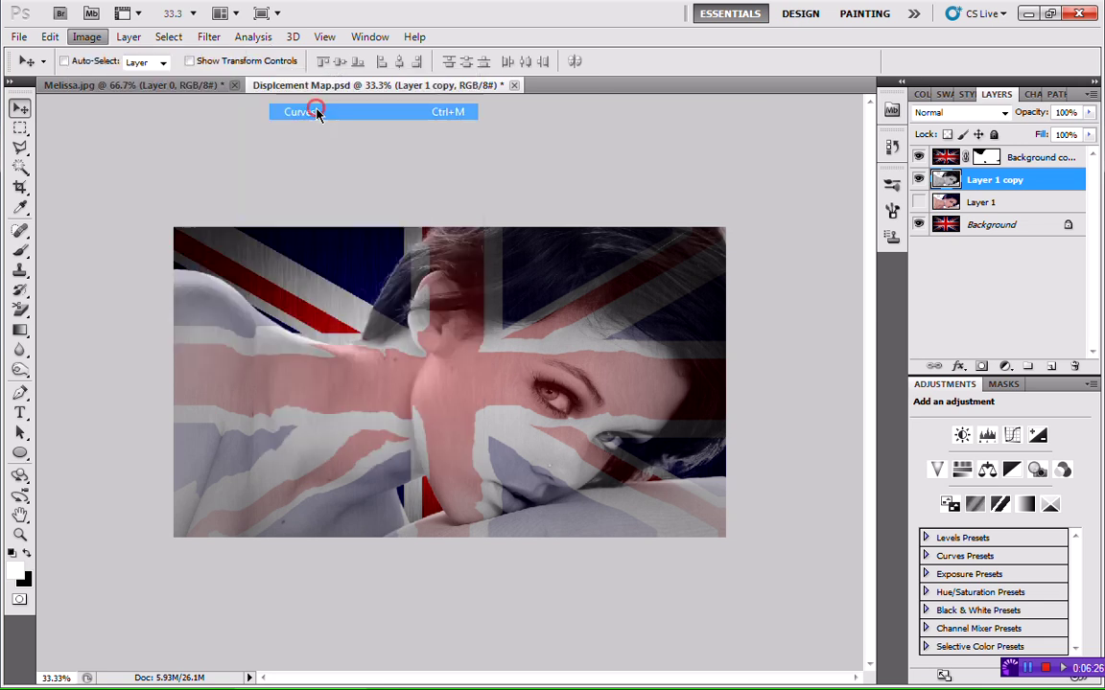
left_click_drag(823, 314, 827, 328)
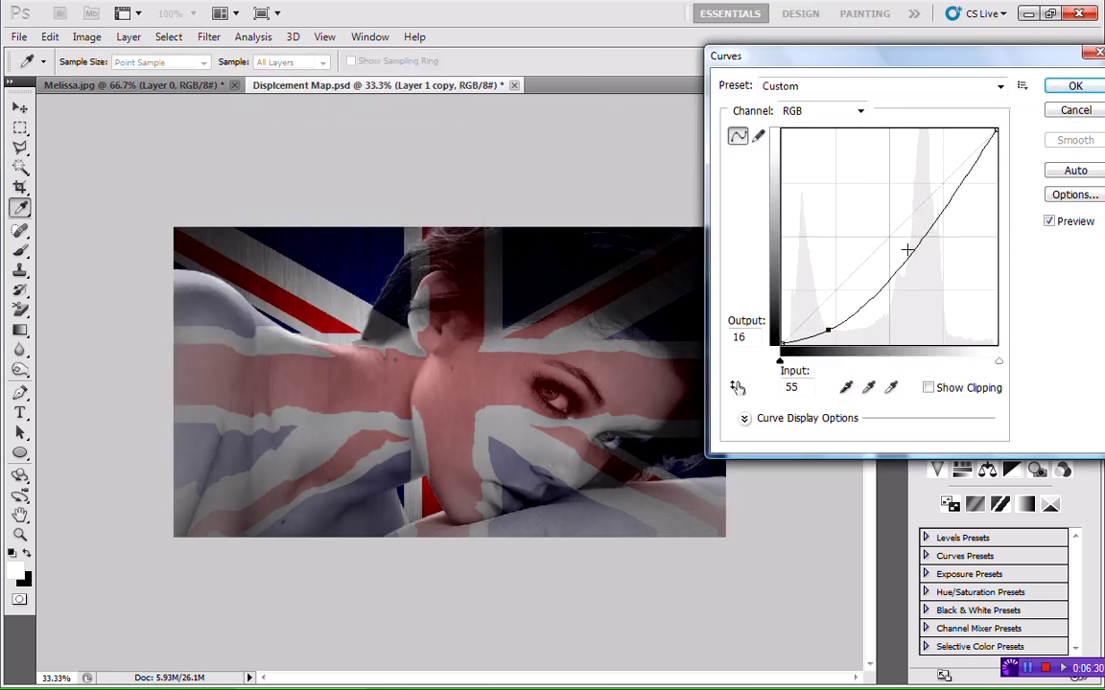
mouse_move(907, 249)
left_mouse_down()
mouse_move(899, 244)
mouse_move(914, 260)
left_mouse_up()
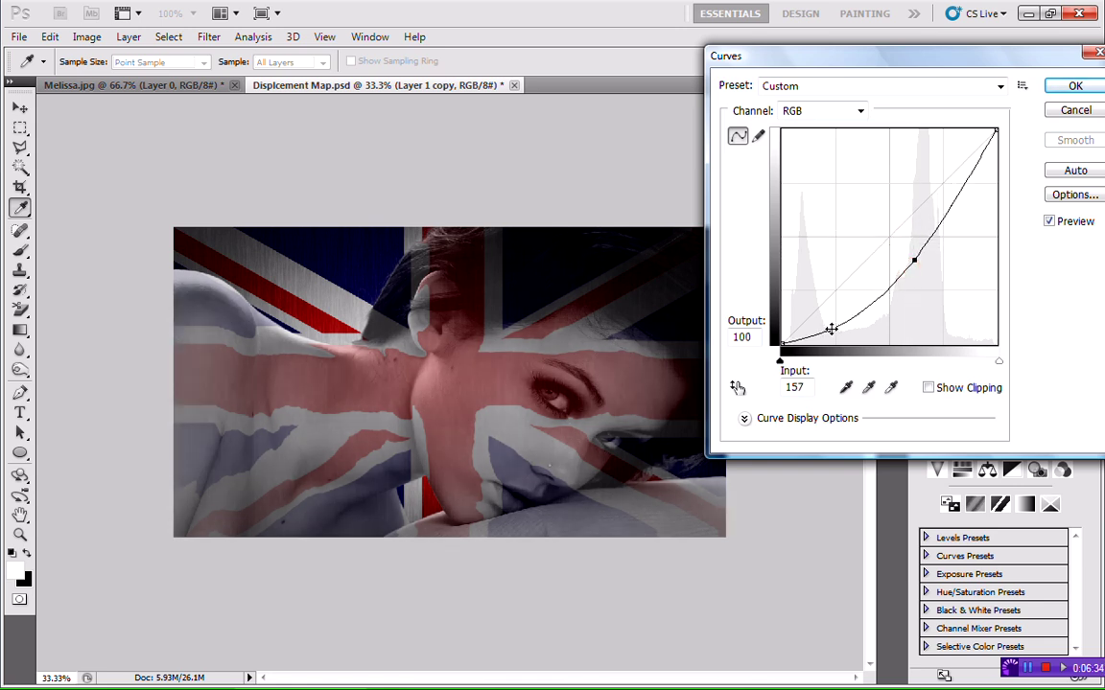
mouse_move(831, 329)
left_mouse_down()
mouse_move(840, 345)
mouse_move(875, 321)
mouse_move(837, 338)
left_mouse_up()
left_click(839, 342)
left_click(873, 322)
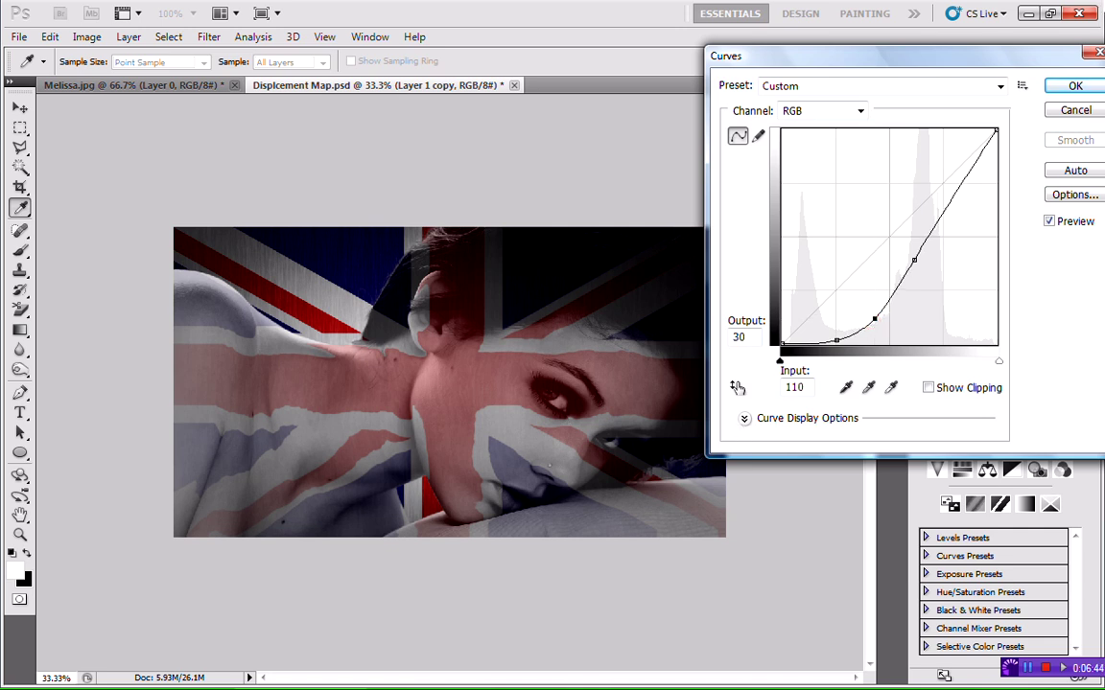
left_click(1076, 86)
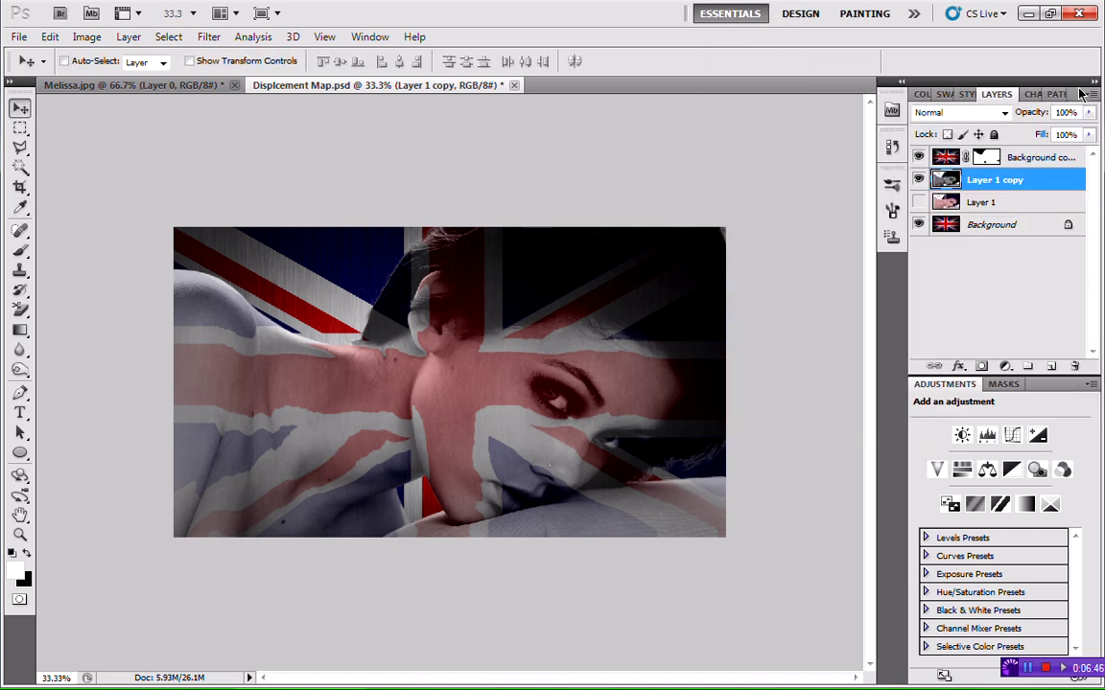
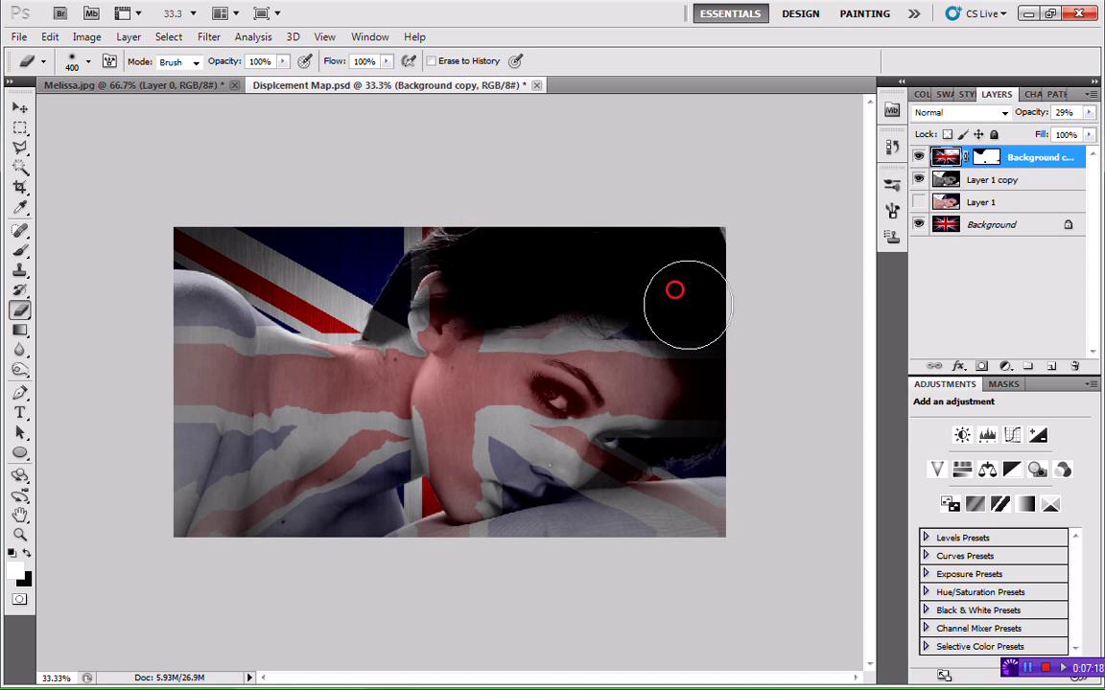
Erase the flag on Background copy from the hair and the outer part of the arm with a 400-pixel eraser
left_click_drag(683, 294, 720, 355)
mouse_move(672, 303)
left_mouse_down()
mouse_move(493, 254)
mouse_move(444, 216)
mouse_move(399, 231)
mouse_move(365, 281)
mouse_move(432, 278)
mouse_move(370, 284)
mouse_move(367, 297)
left_mouse_up()
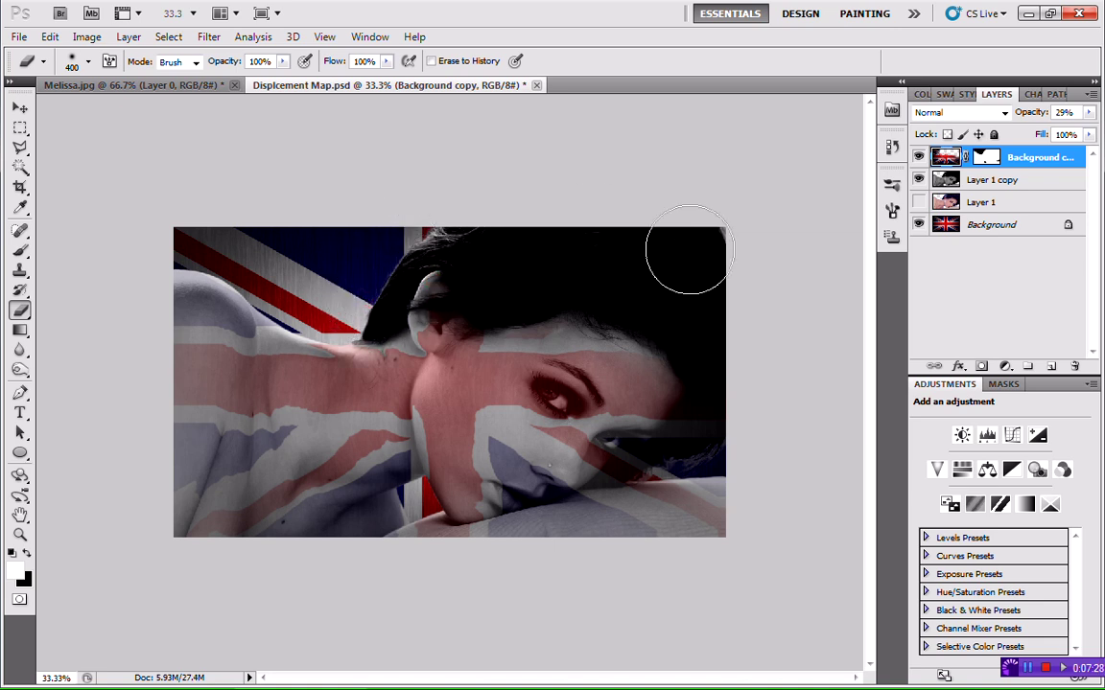
mouse_move(734, 394)
left_mouse_down()
mouse_move(703, 469)
mouse_move(670, 505)
mouse_move(690, 523)
mouse_move(683, 513)
mouse_move(639, 519)
mouse_move(636, 501)
mouse_move(627, 522)
mouse_move(404, 581)
left_mouse_up()
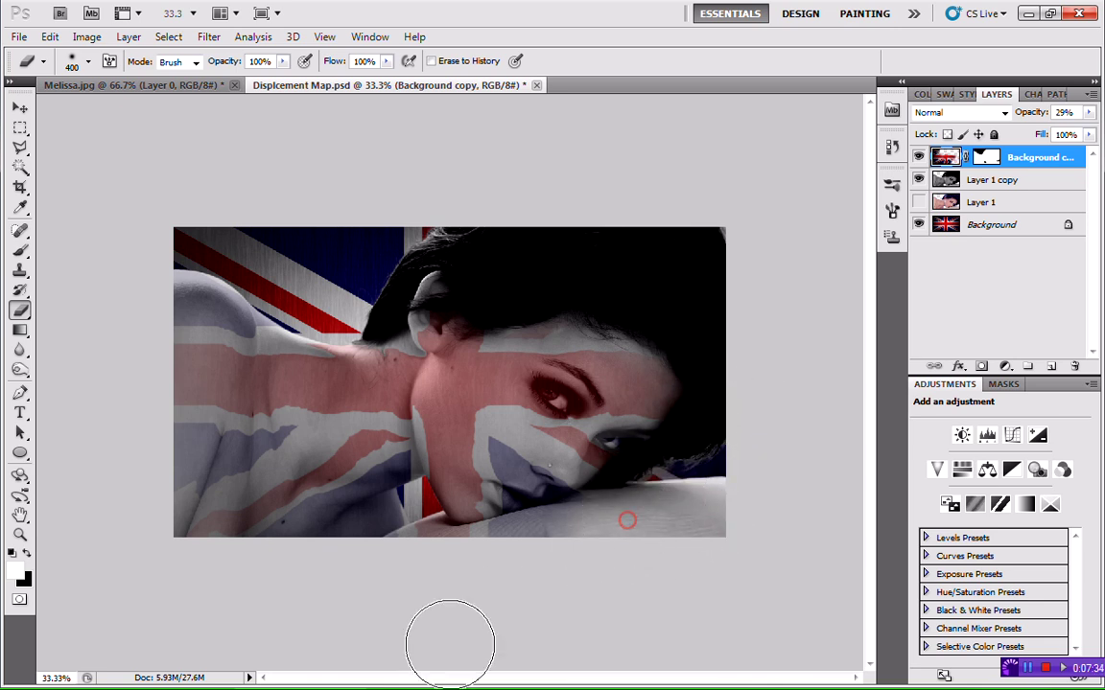
left_click(523, 565)
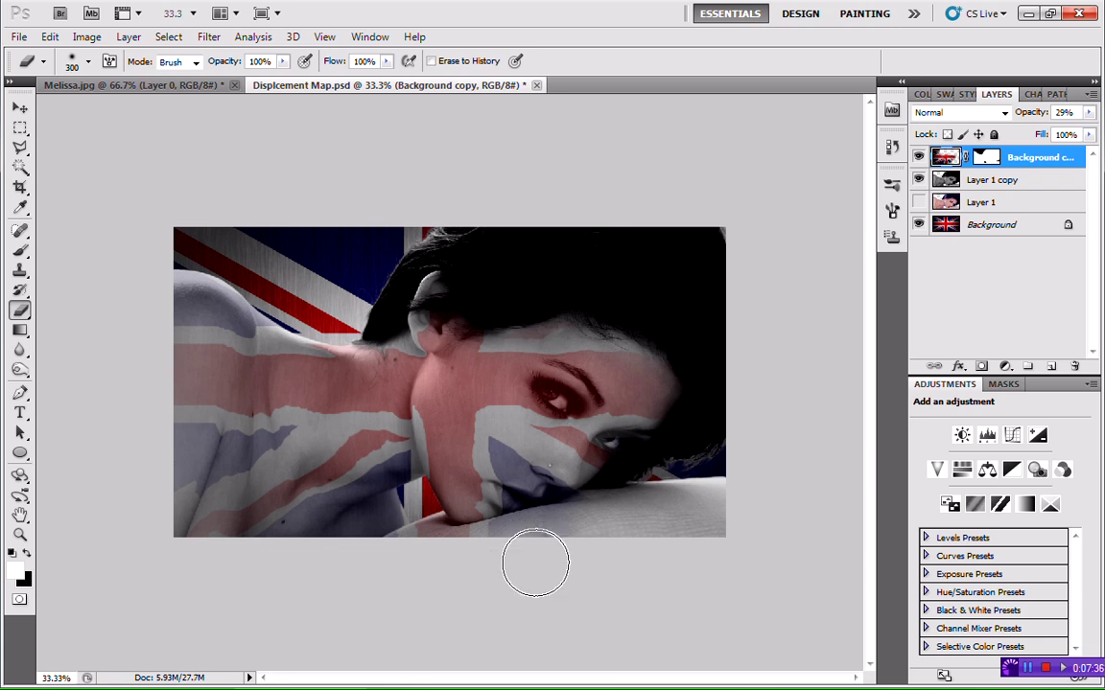
Erase the remaining flag colour on Background copy from the arm beneath the chin and mouth with a 300-pixel eraser
key("bracketleft")
left_click(20, 534)
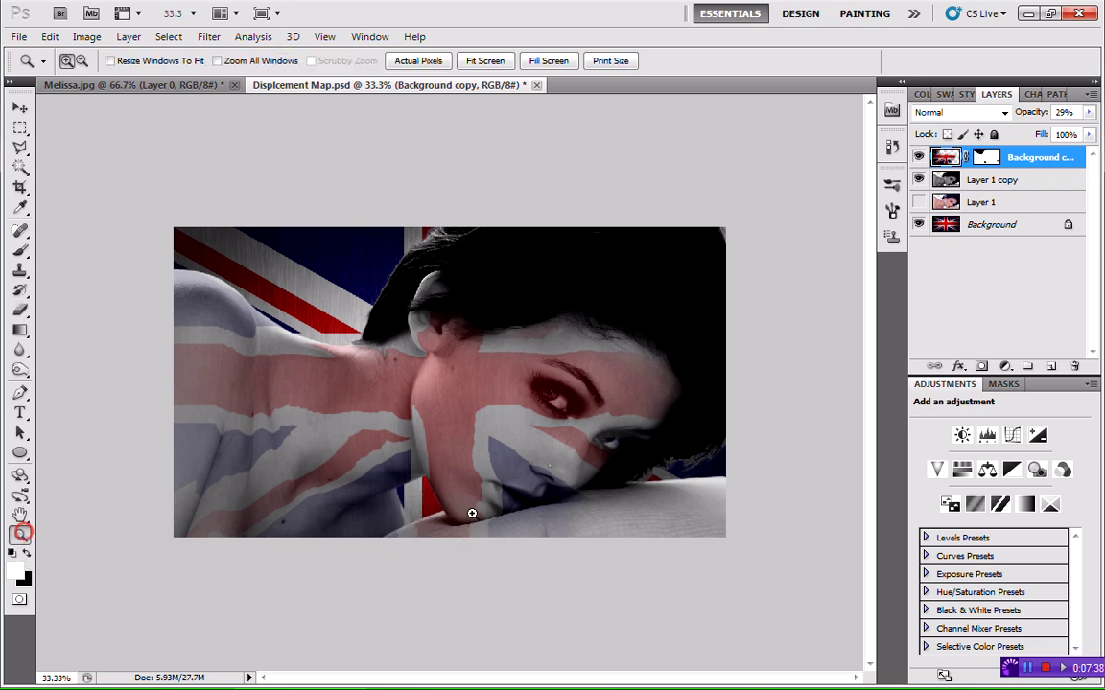
left_click(561, 522)
left_click(561, 522)
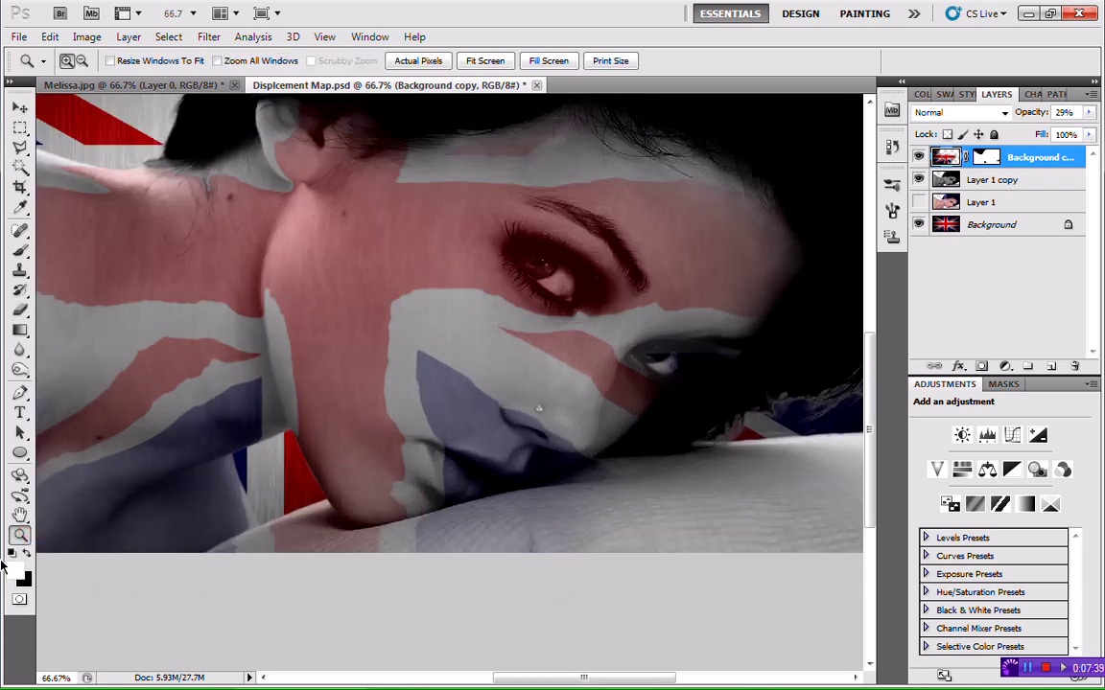
left_click(19, 306)
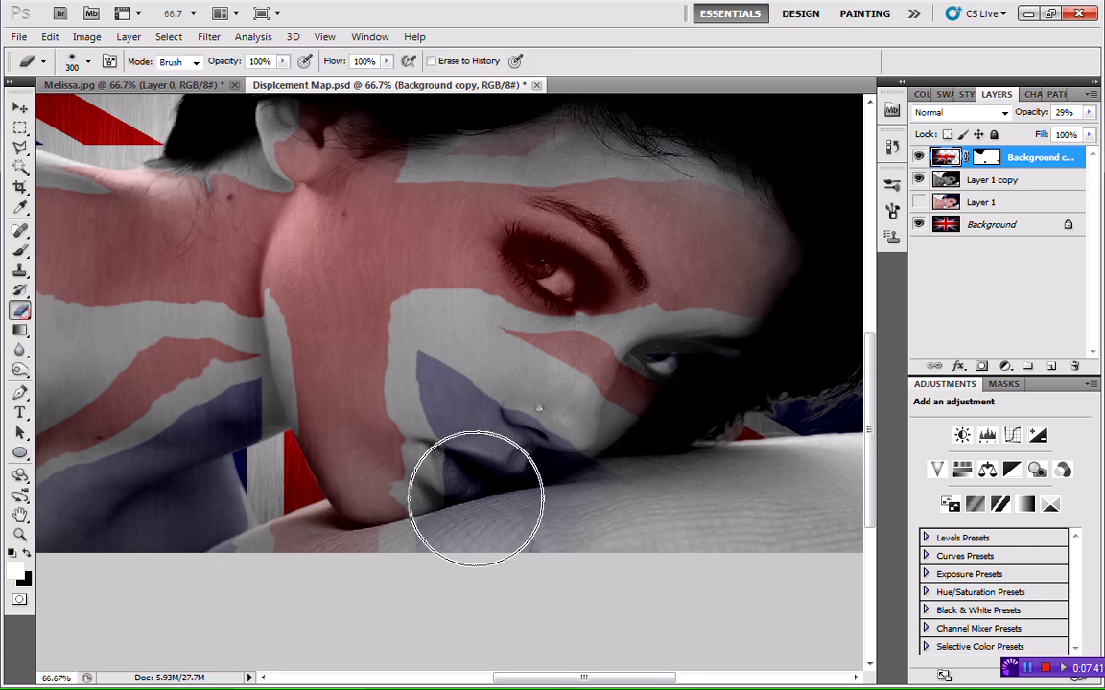
mouse_move(576, 547)
left_mouse_down()
mouse_move(456, 592)
mouse_move(433, 585)
mouse_move(301, 592)
left_mouse_up()
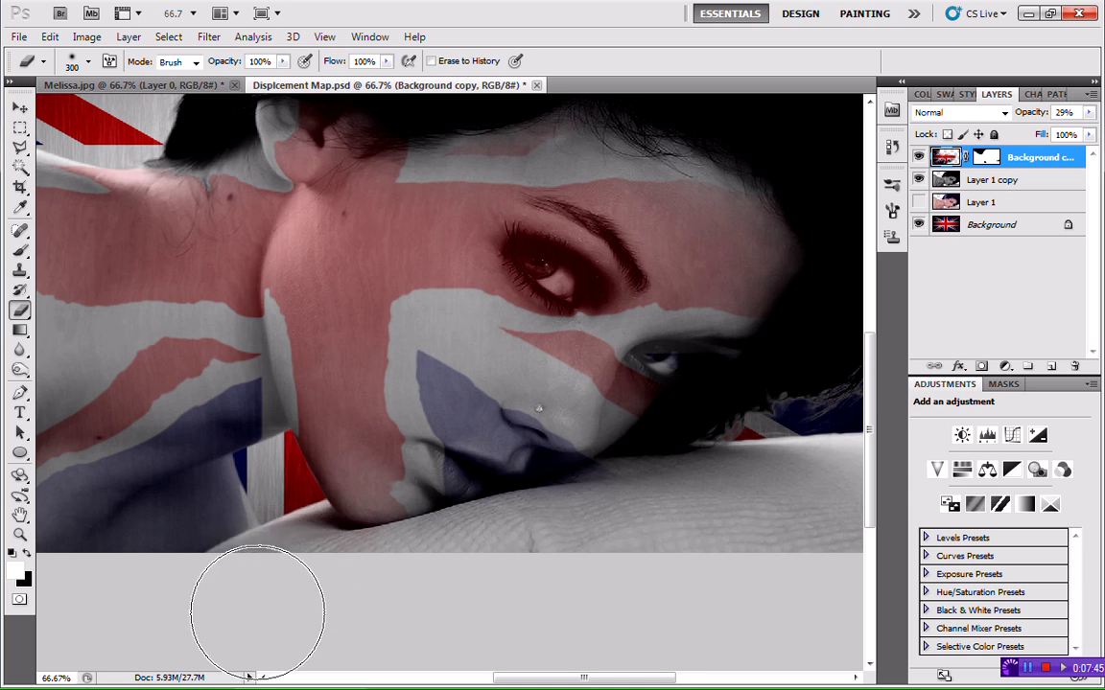
left_click(277, 605)
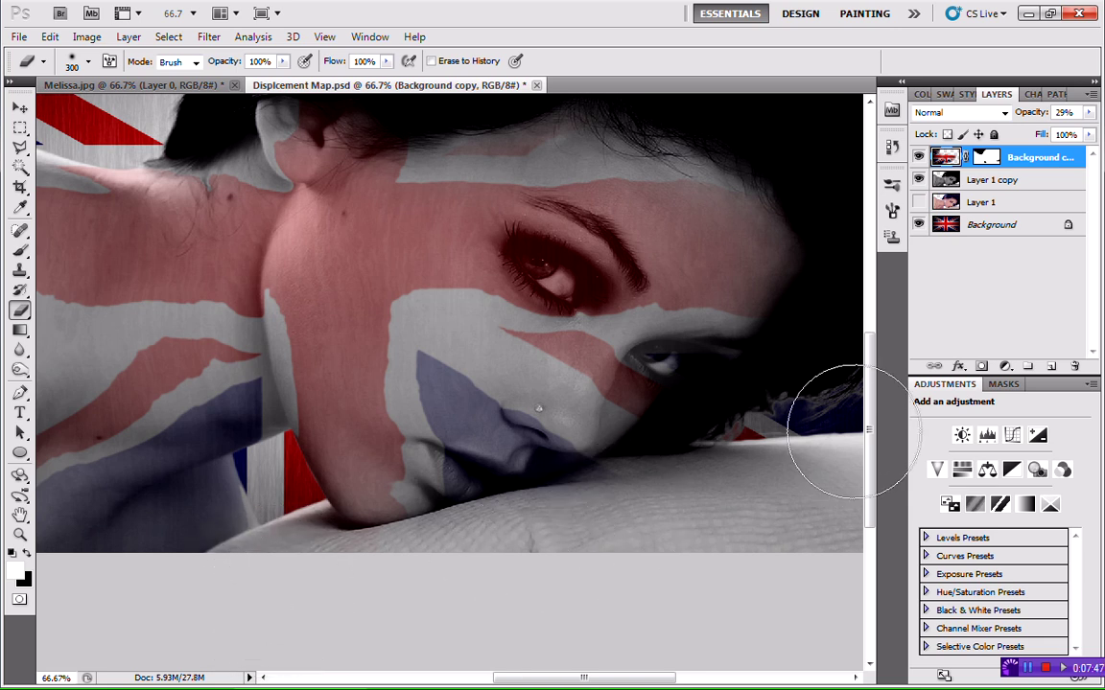
left_click(828, 461)
mouse_move(778, 411)
left_mouse_down()
mouse_move(705, 259)
mouse_move(518, 234)
mouse_move(537, 276)
mouse_move(480, 278)
left_mouse_up()
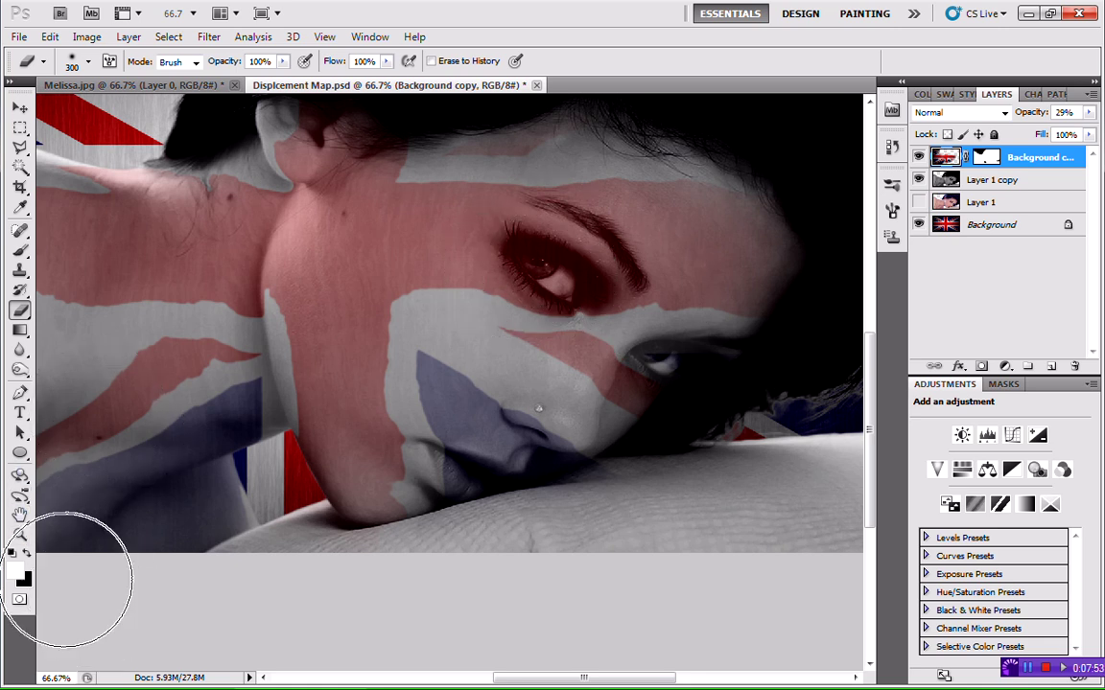
Erase the flag colour on Background copy from the upper eye and its dark eye shadow with a 60-pixel eraser
left_click(19, 536)
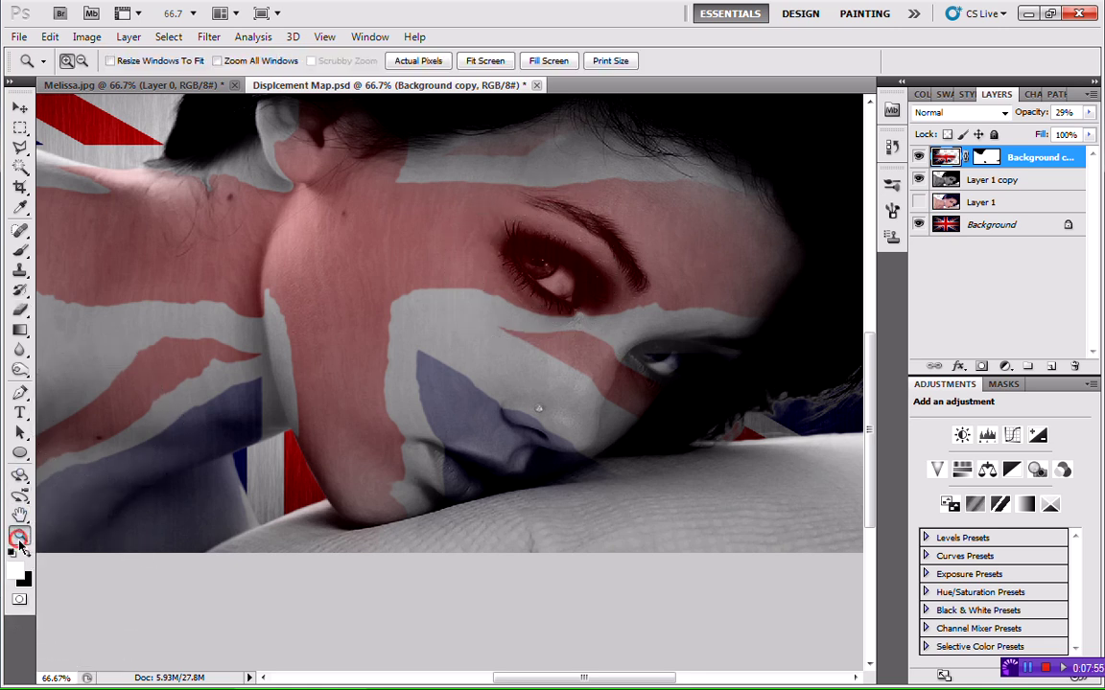
left_click(564, 266)
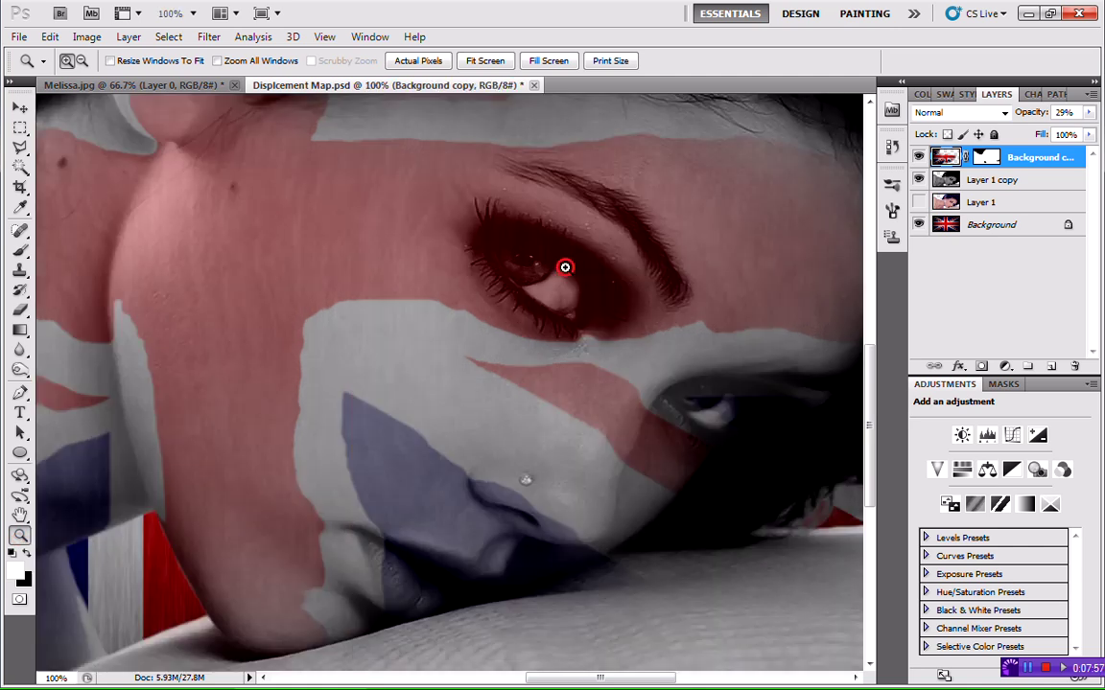
left_click(565, 266)
left_click_drag(873, 401, 868, 374)
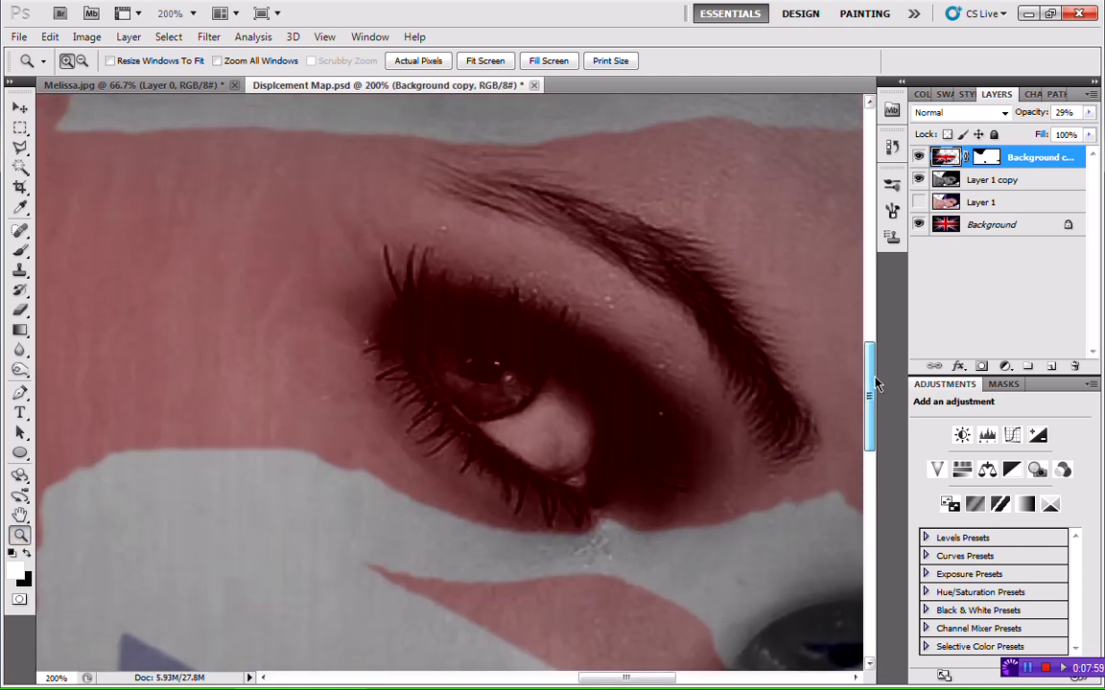
left_click(19, 250)
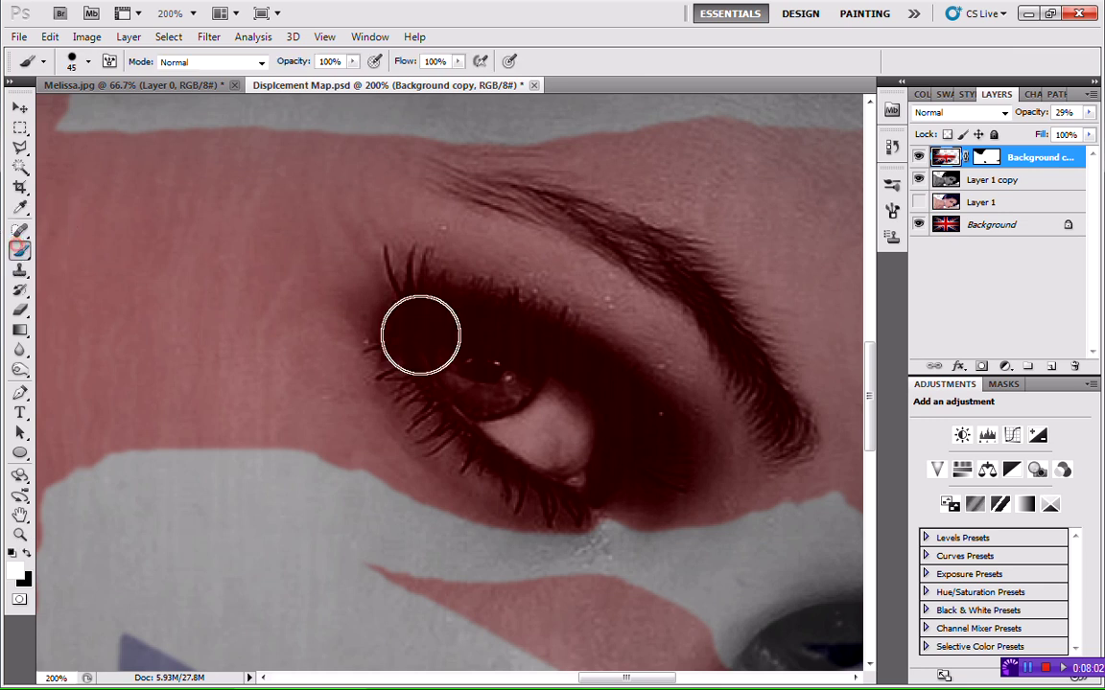
left_click(19, 309)
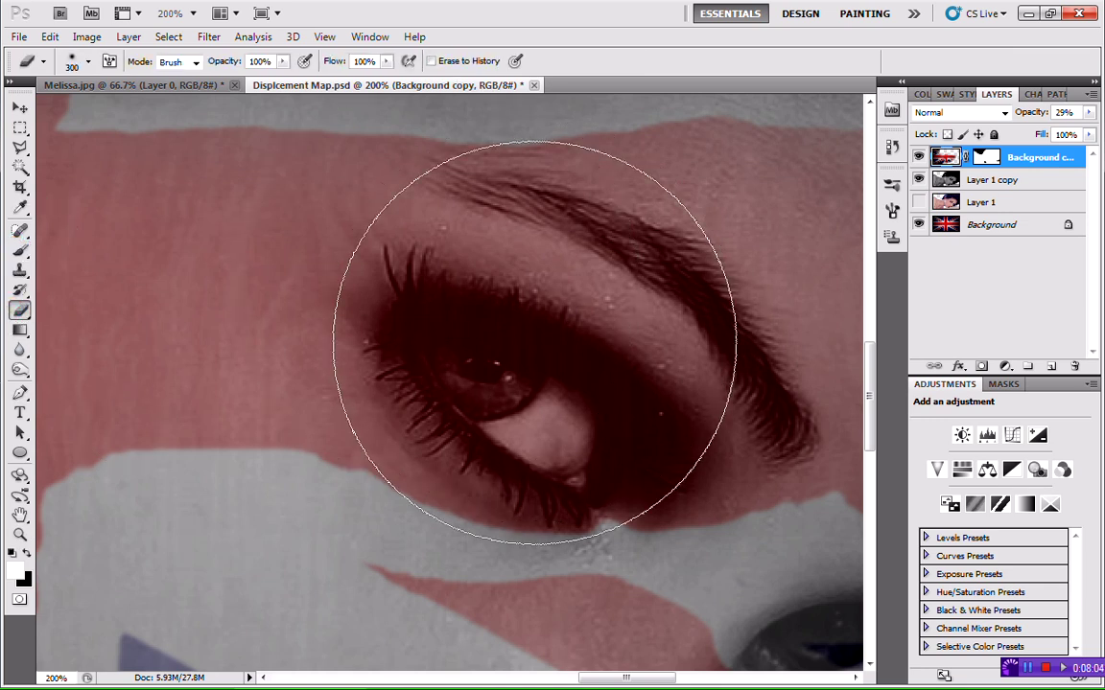
key("bracketleft")
key("bracketleft")
key("bracketleft")
key("bracketleft")
key("bracketleft")
key("bracketleft")
key("bracketleft")
key("bracketleft")
key("bracketleft")
key("bracketleft")
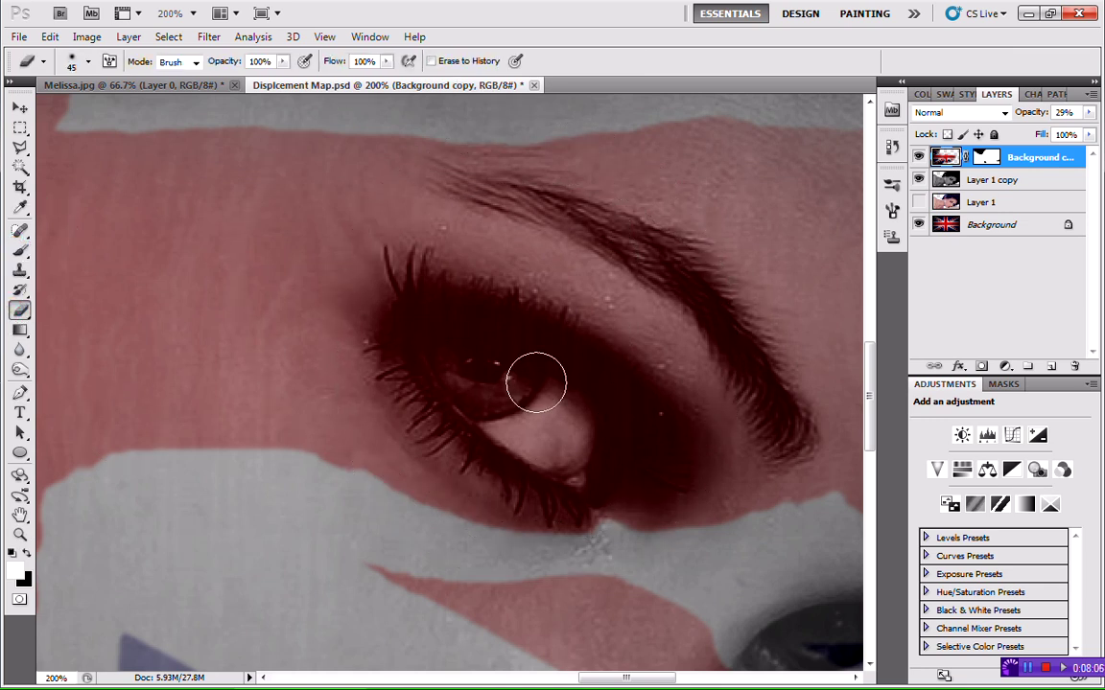
key("bracketright")
mouse_move(536, 382)
left_mouse_down()
mouse_move(502, 378)
mouse_move(541, 420)
mouse_move(523, 420)
mouse_move(560, 435)
mouse_move(570, 453)
mouse_move(602, 424)
mouse_move(588, 465)
mouse_move(636, 437)
mouse_move(549, 362)
mouse_move(559, 368)
mouse_move(453, 340)
mouse_move(489, 384)
mouse_move(432, 327)
mouse_move(468, 328)
mouse_move(497, 353)
mouse_move(436, 324)
left_mouse_up()
left_click(511, 392)
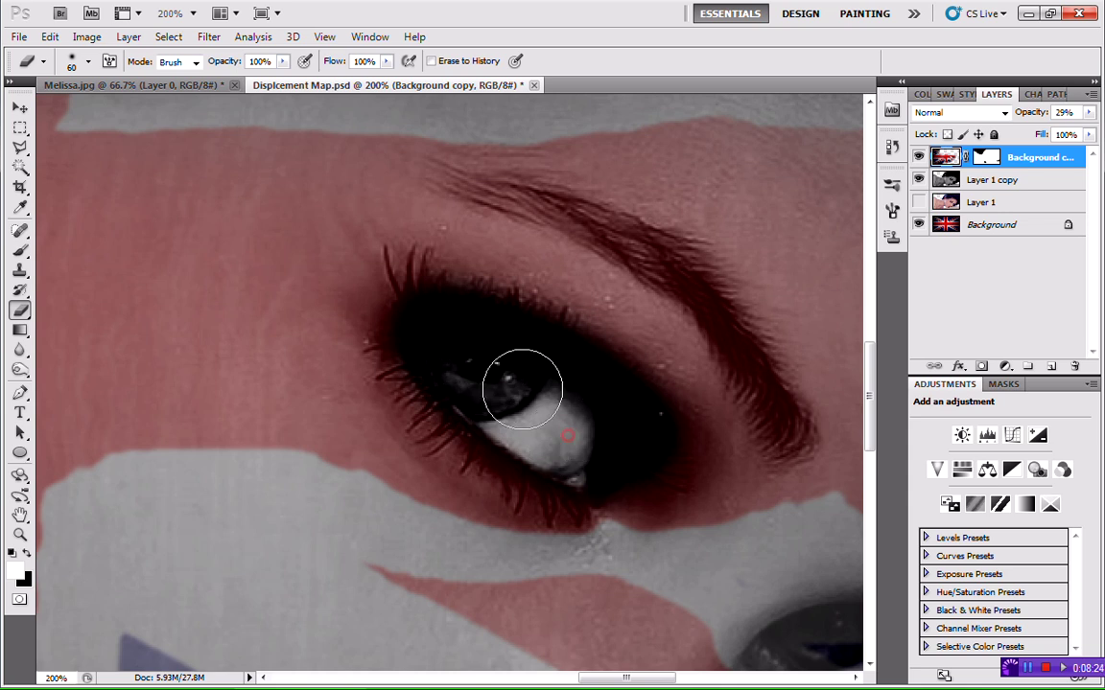
left_click(450, 343)
Erase the flag colour on Background copy from the lips and the shadow around the mouth with a 50-pixel, 0% hardness eraser
key("z")
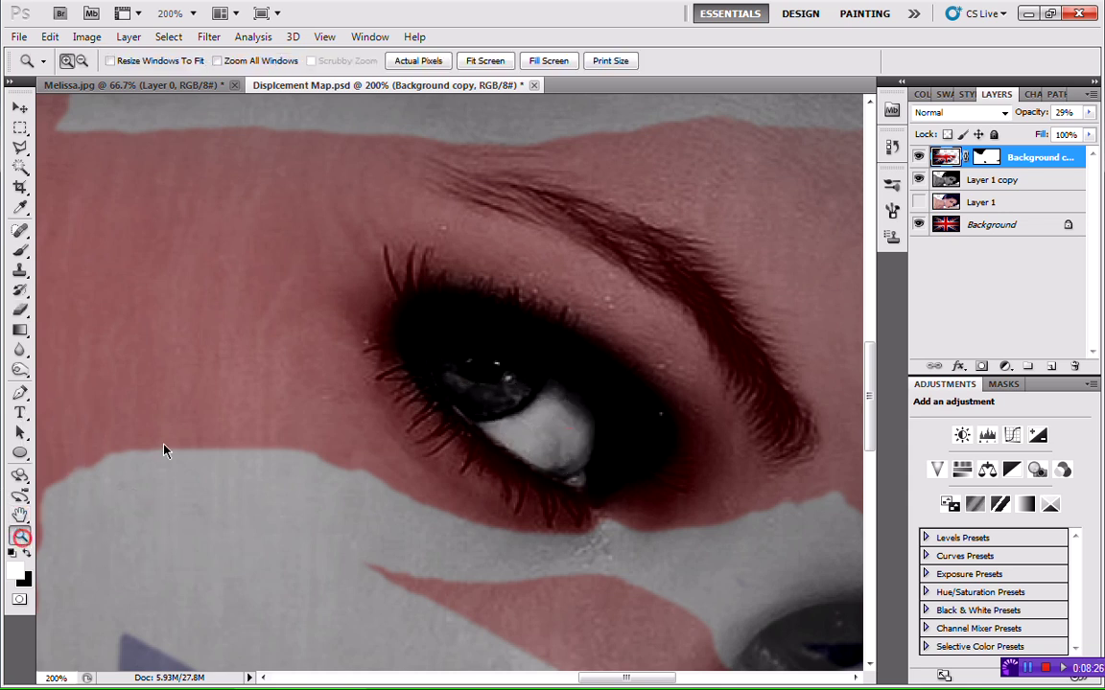
right_click(308, 404)
left_click(339, 415)
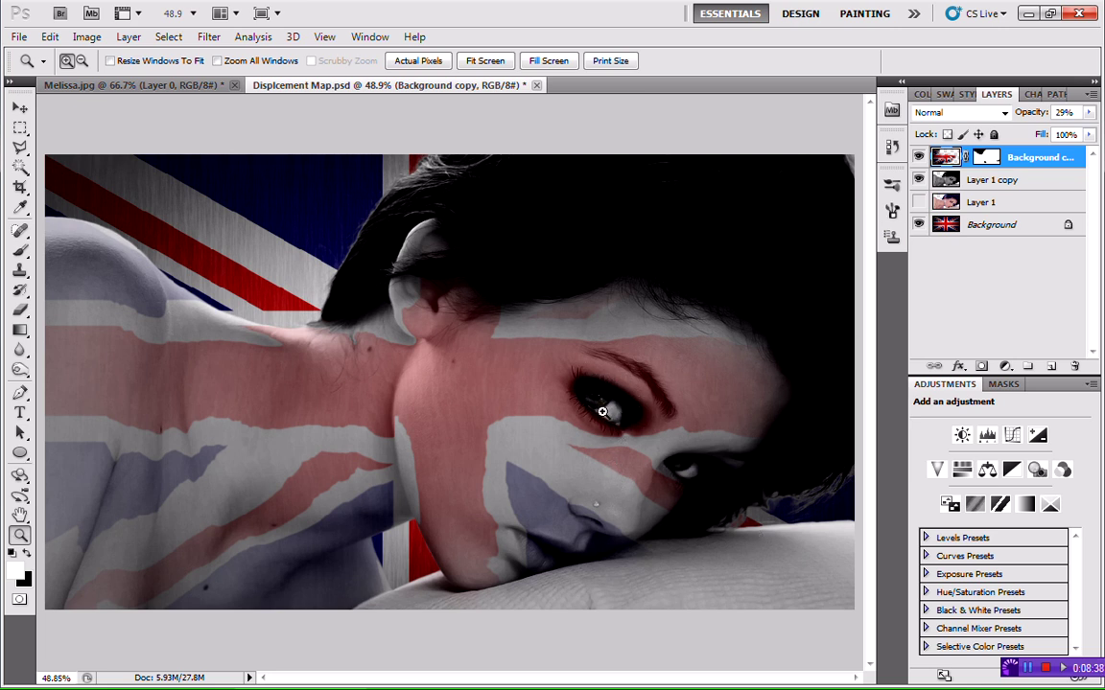
left_click(593, 515)
left_click(594, 515)
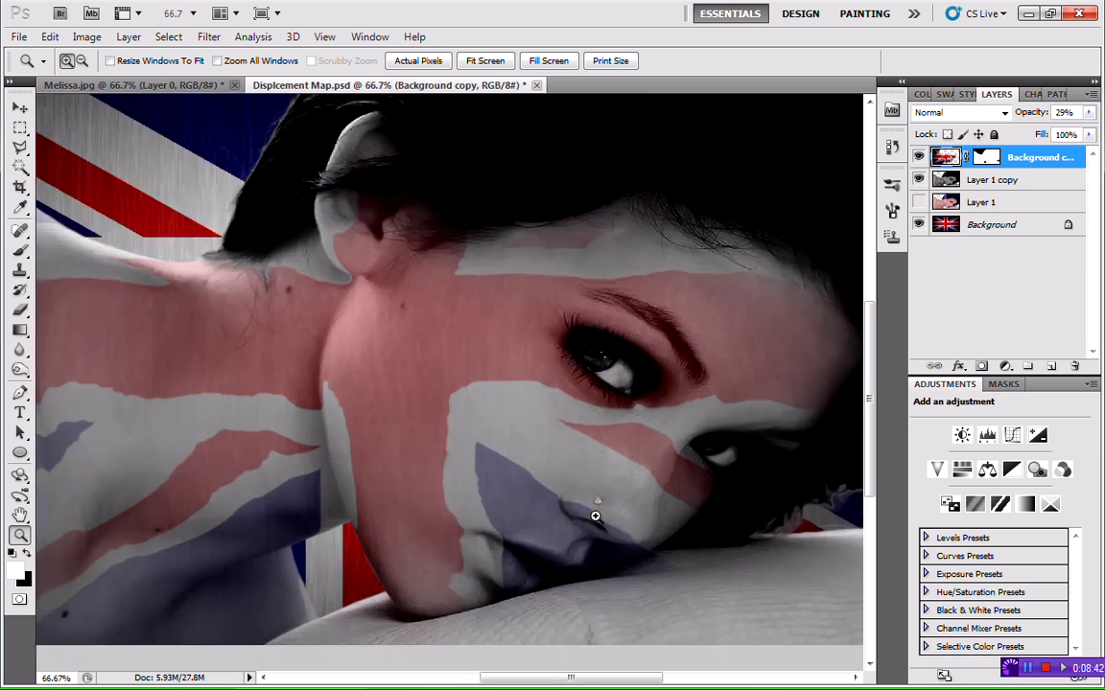
left_click(595, 516)
left_click(595, 516)
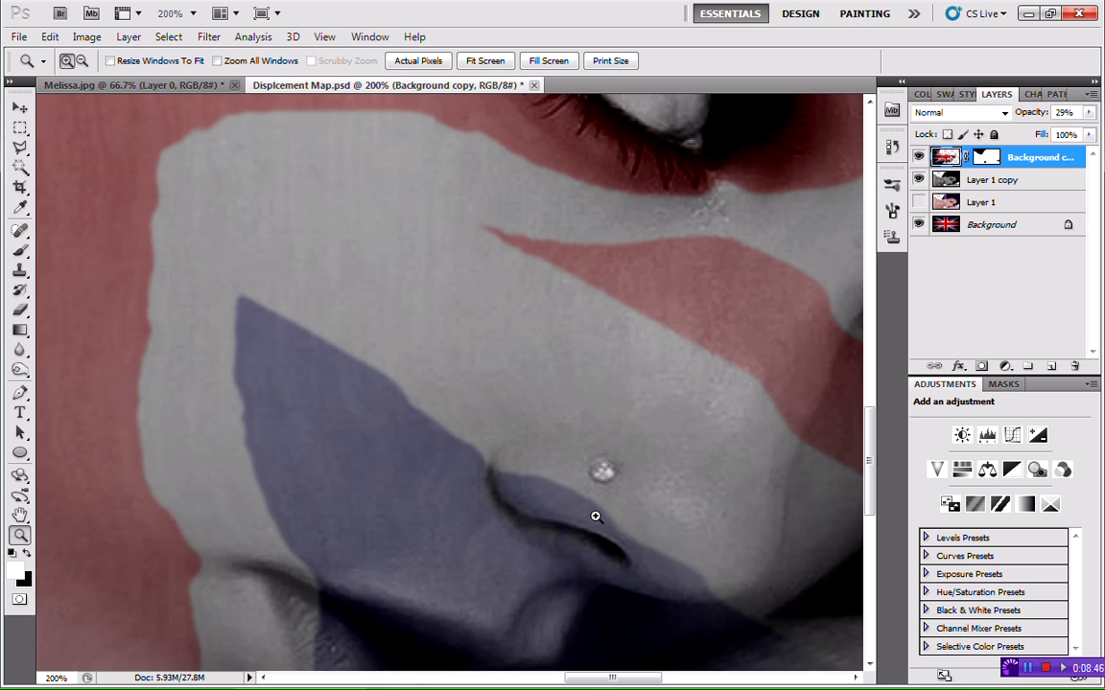
left_click(19, 312)
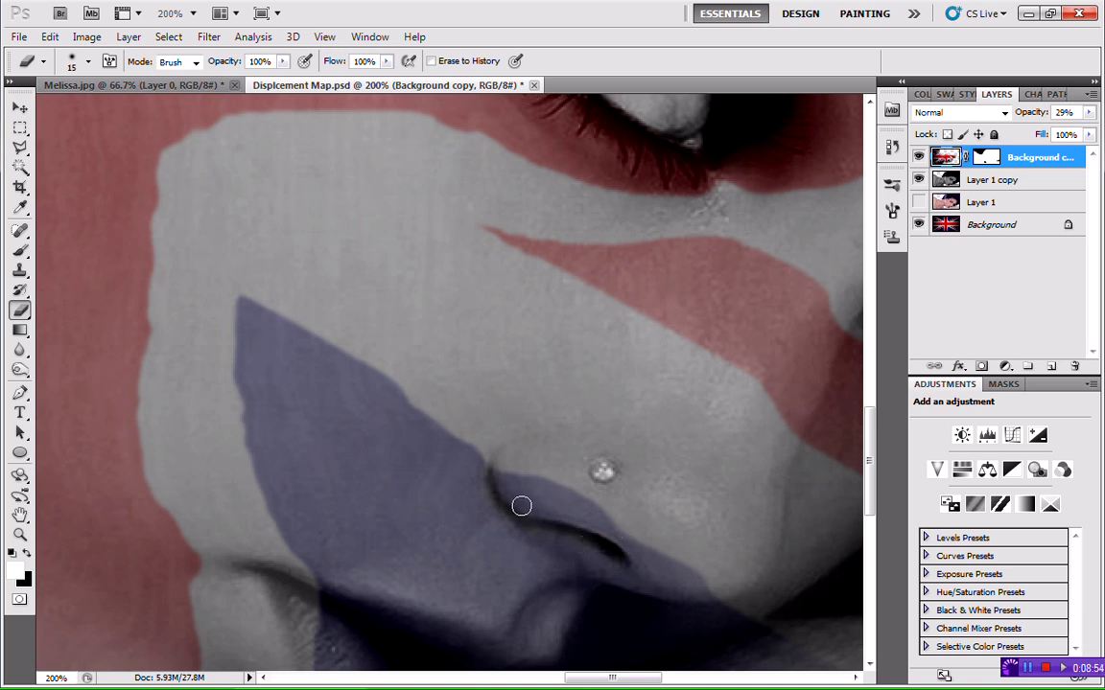
left_click_drag(866, 477, 870, 522)
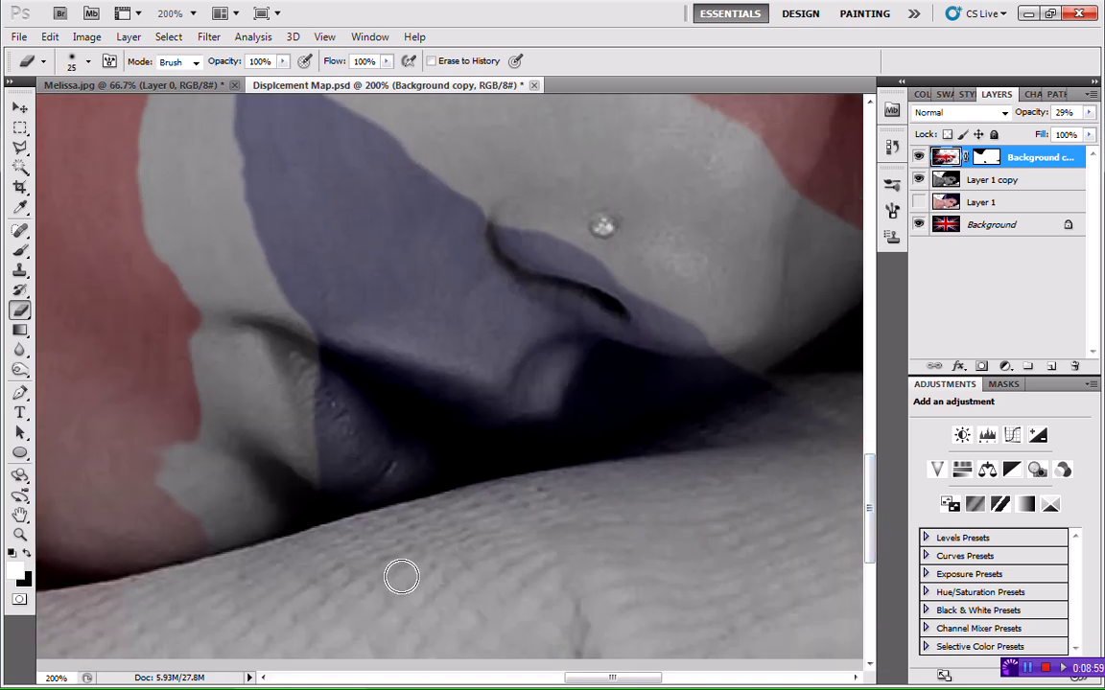
key("bracketright")
key("bracketright")
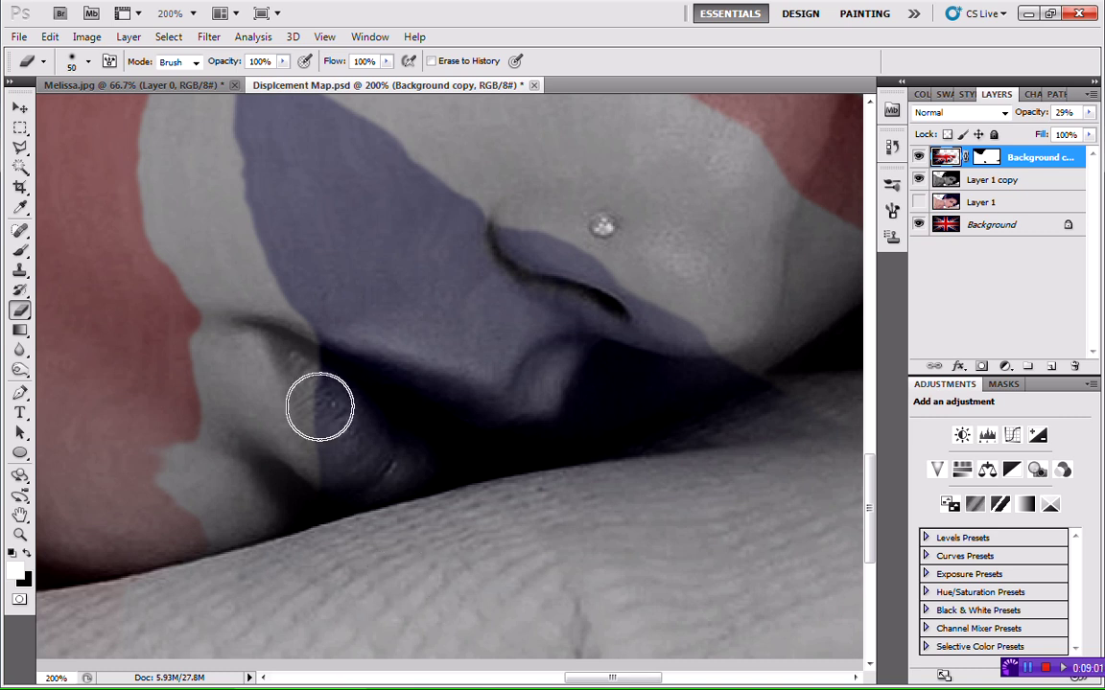
mouse_move(319, 407)
left_mouse_down()
mouse_move(328, 353)
mouse_move(288, 306)
left_mouse_up()
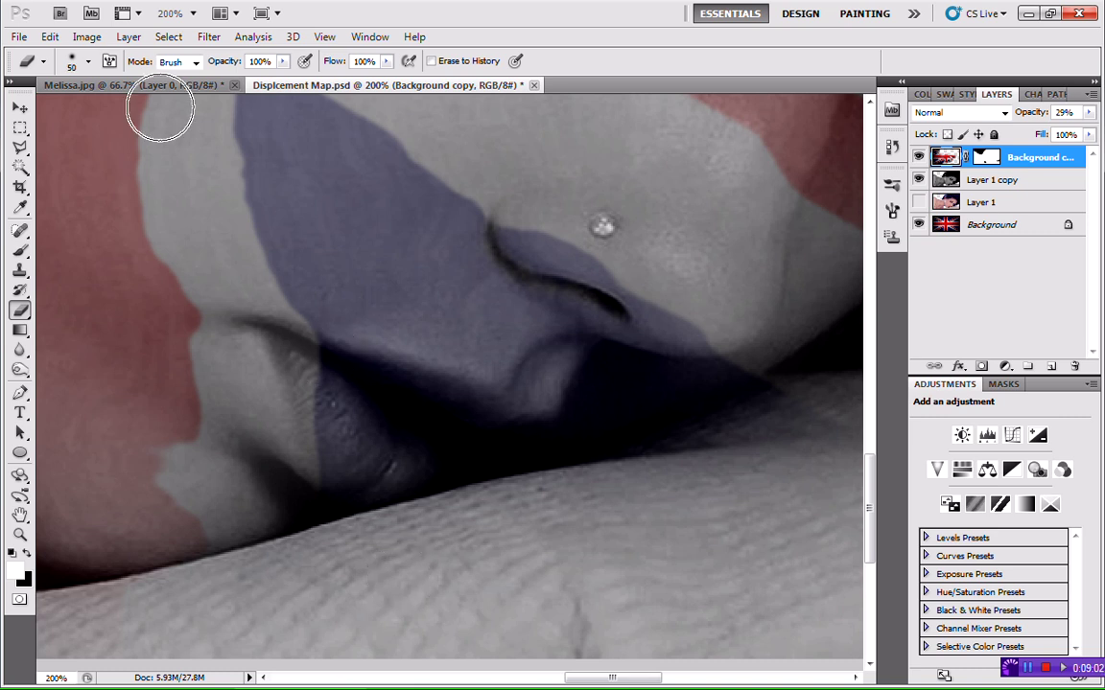
left_click(85, 63)
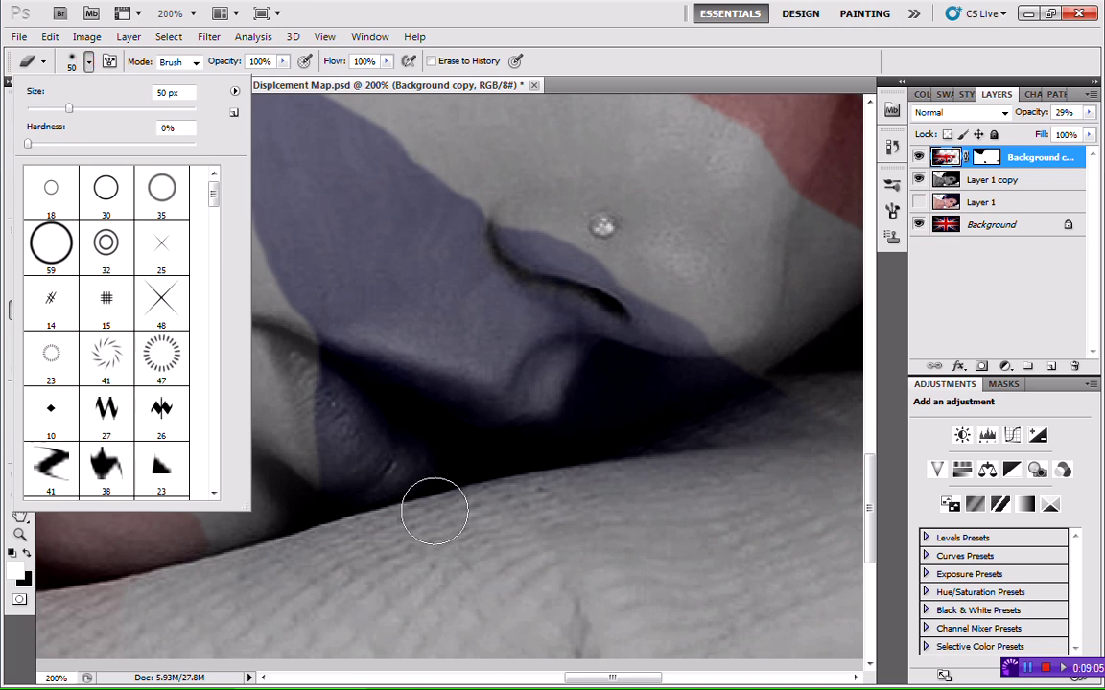
left_click(489, 514)
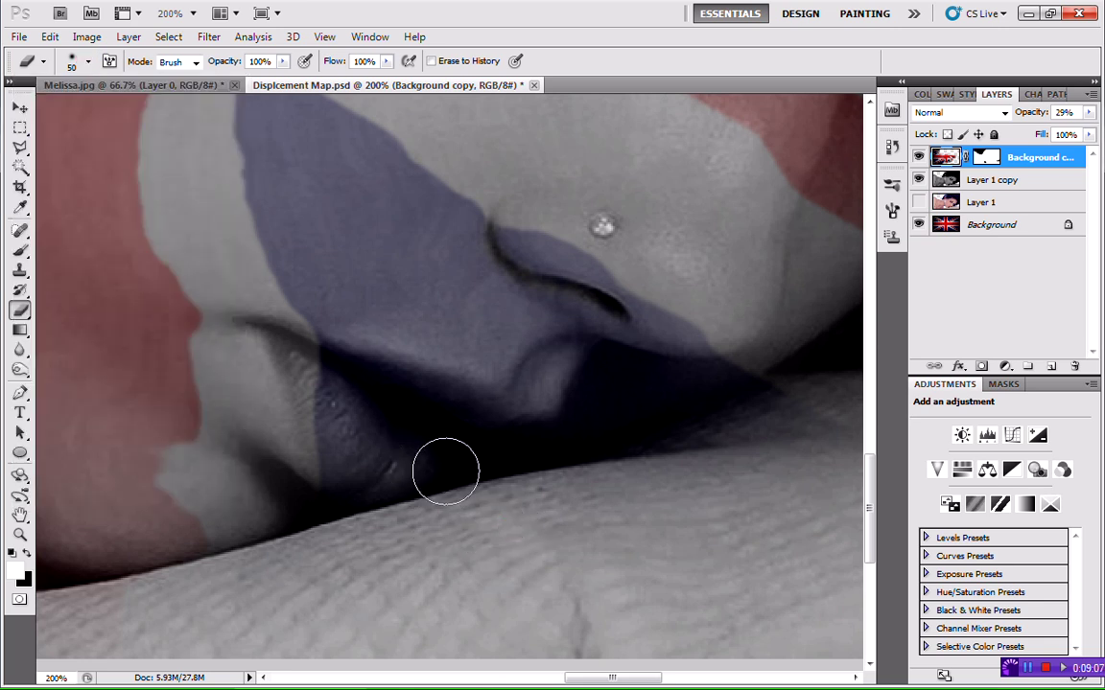
mouse_move(446, 471)
left_mouse_down()
mouse_move(360, 467)
mouse_move(328, 411)
mouse_move(343, 410)
mouse_move(321, 388)
mouse_move(417, 413)
mouse_move(383, 403)
mouse_move(385, 387)
mouse_move(420, 400)
mouse_move(367, 394)
mouse_move(329, 374)
mouse_move(395, 402)
mouse_move(316, 371)
left_mouse_up()
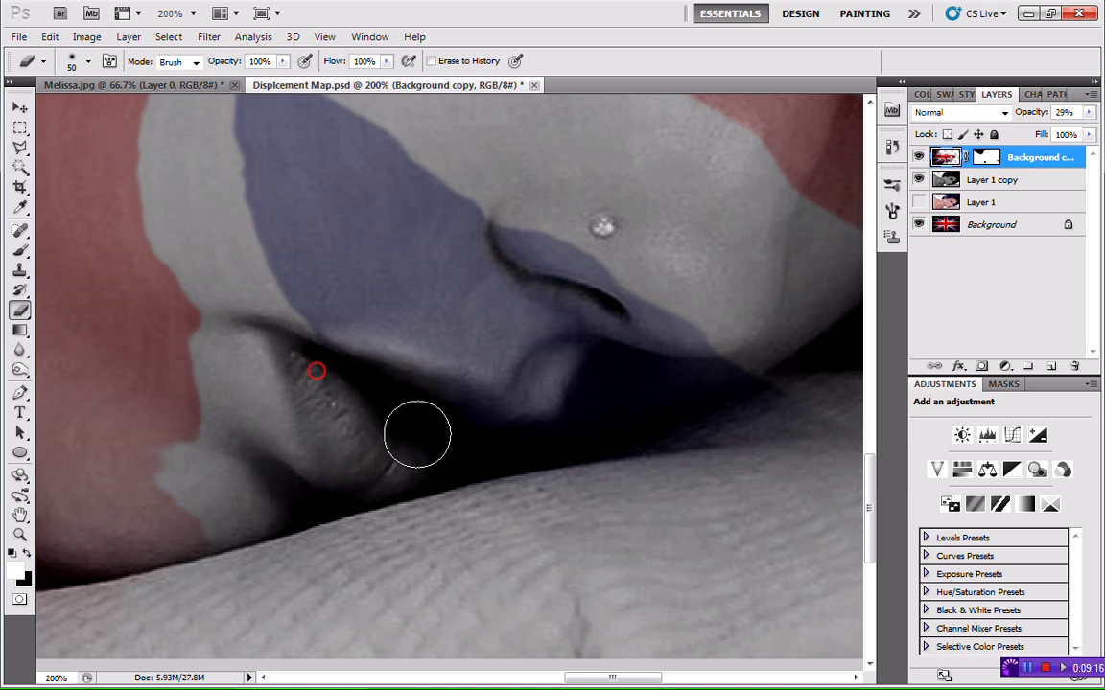
left_click(491, 440)
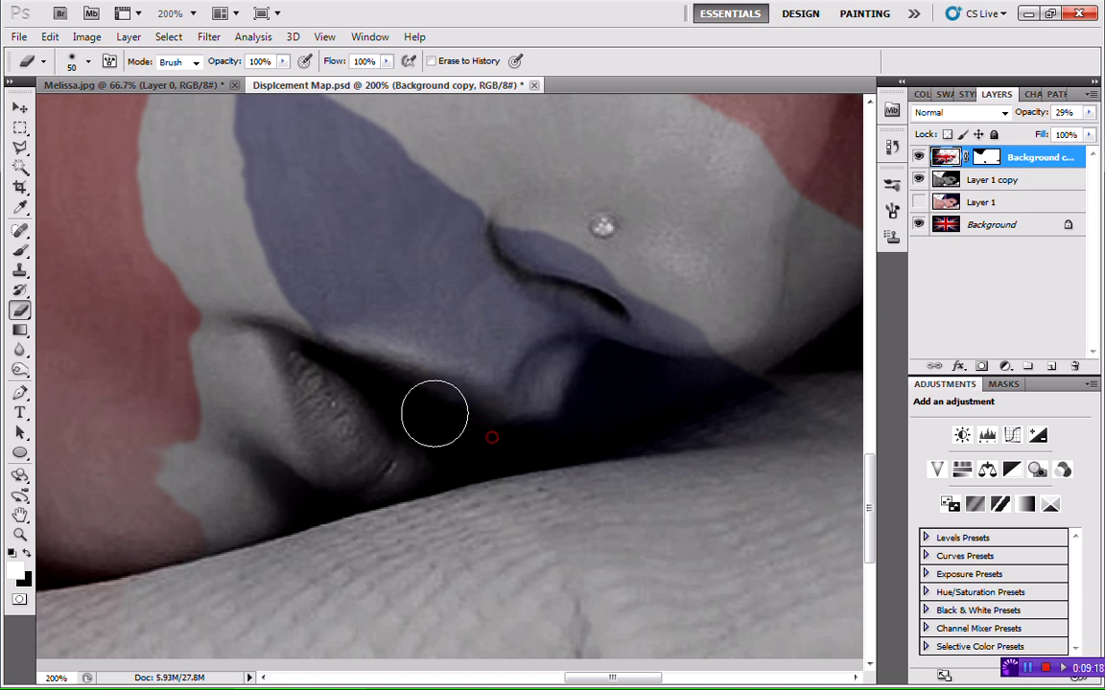
Erase the leftover flag colour on Background copy from the mouth's edges and the dark gap beside the lips with the 50-pixel eraser
left_click(516, 487)
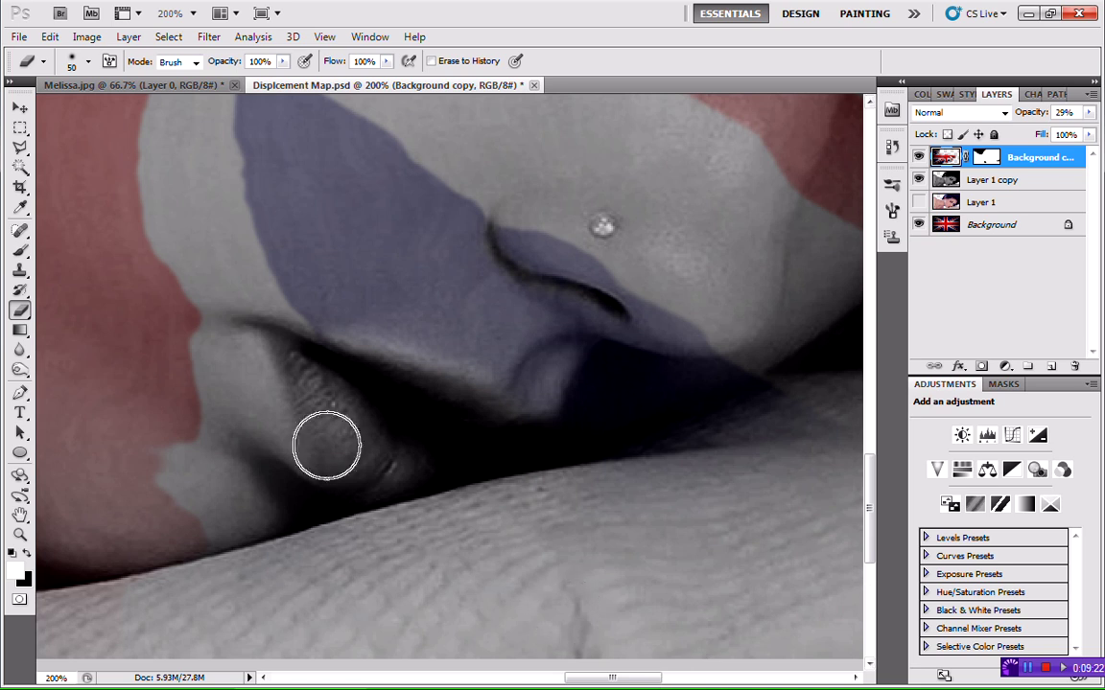
left_click_drag(326, 446, 280, 379)
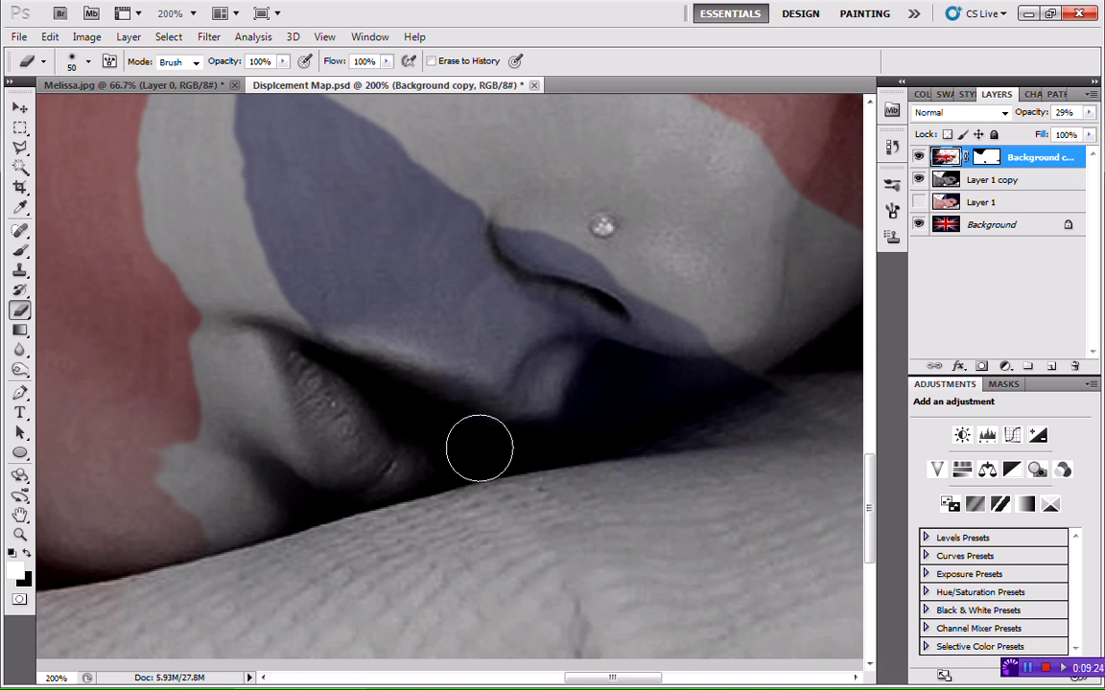
left_click_drag(462, 406, 434, 401)
left_click(457, 401)
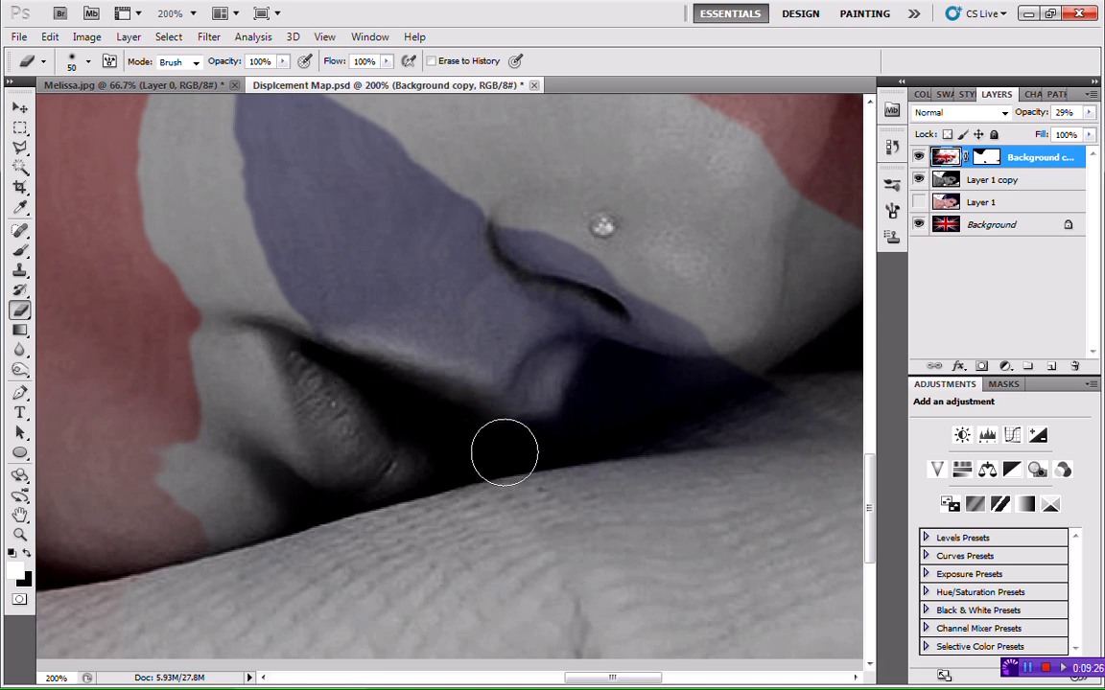
left_click(428, 429)
left_click(353, 388)
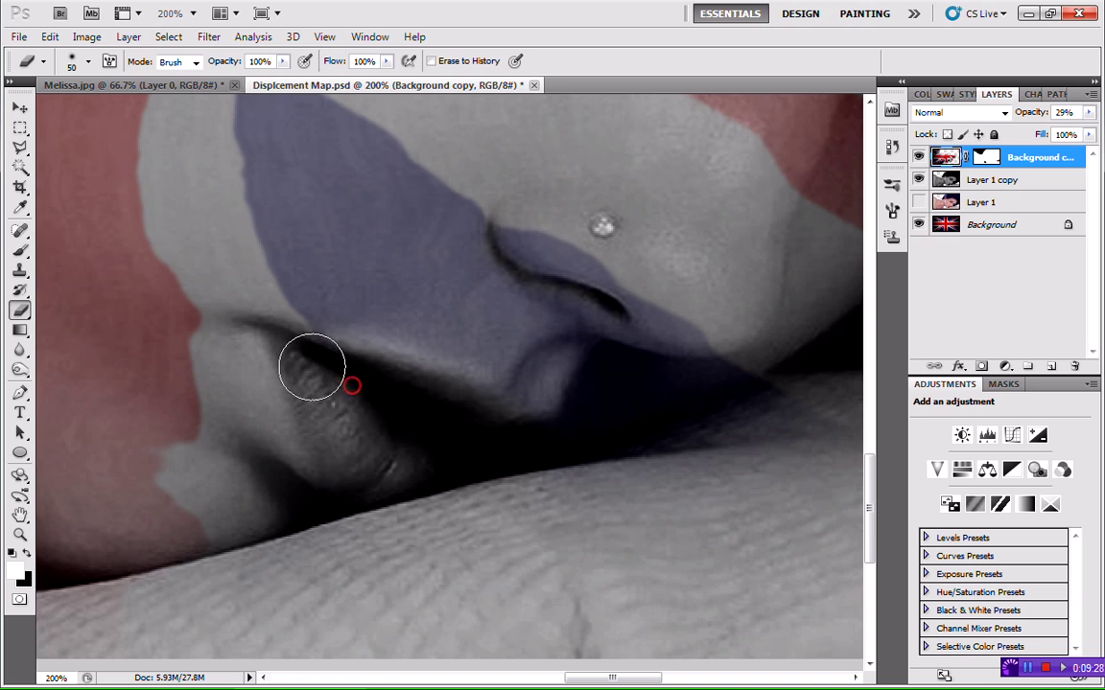
left_click(309, 365)
left_click(370, 480)
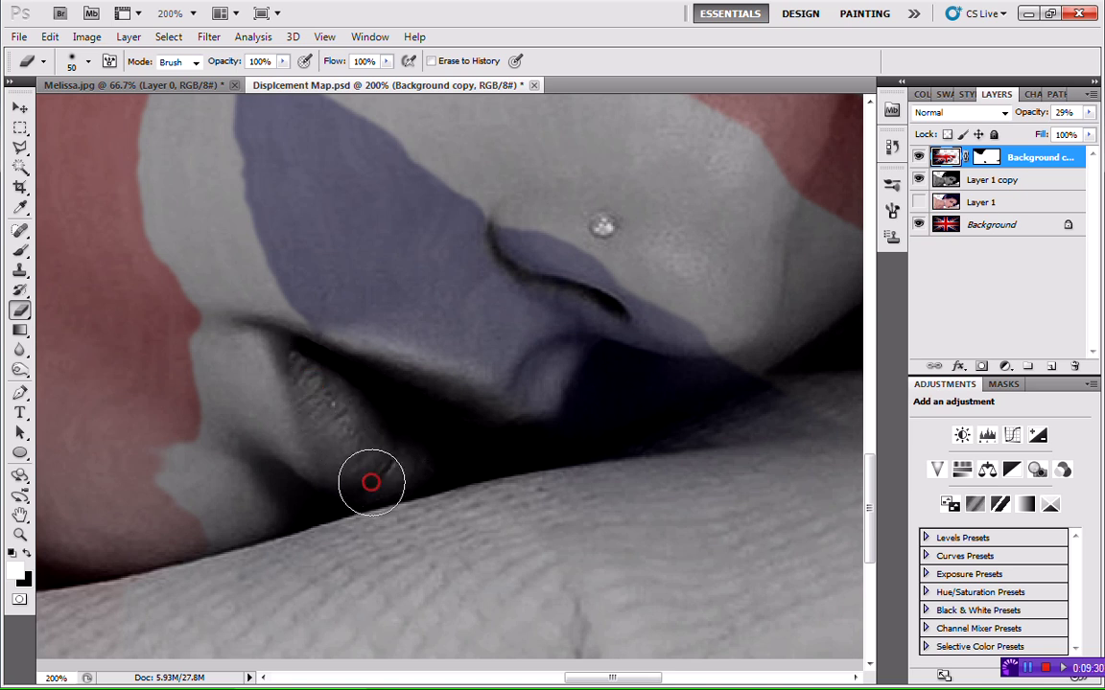
Erase the flag colour on Background copy along the corner of the mouth with a 25-pixel eraser
key("p")
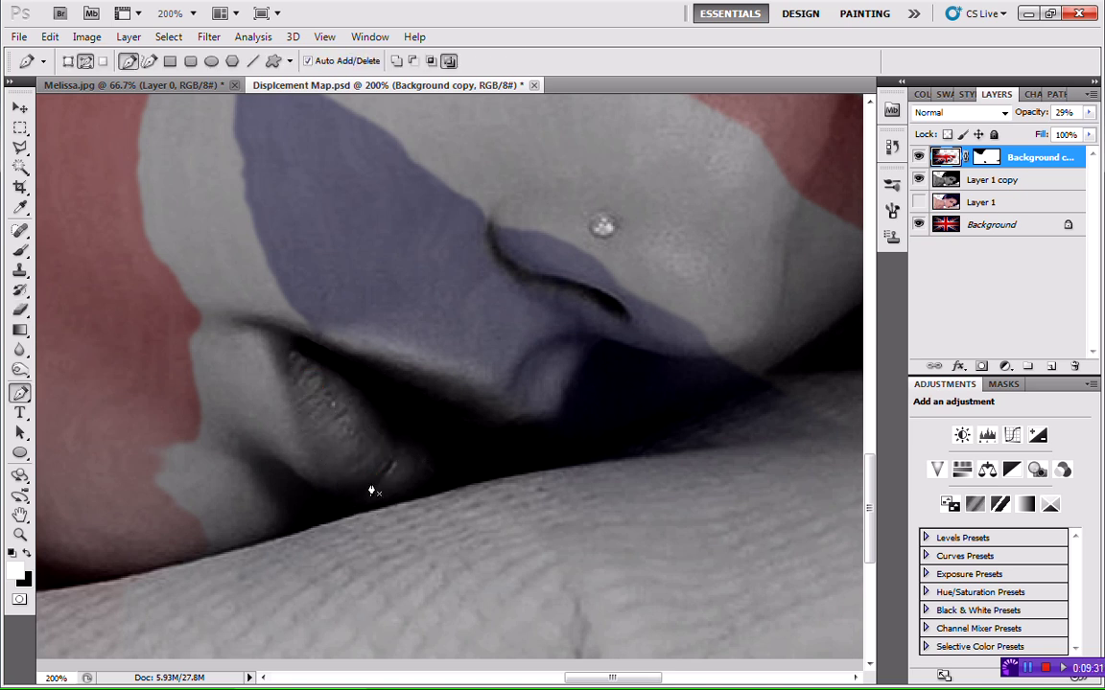
left_click(21, 310)
key("bracketleft")
key("bracketleft")
key("bracketleft")
key("bracketleft")
key("bracketleft")
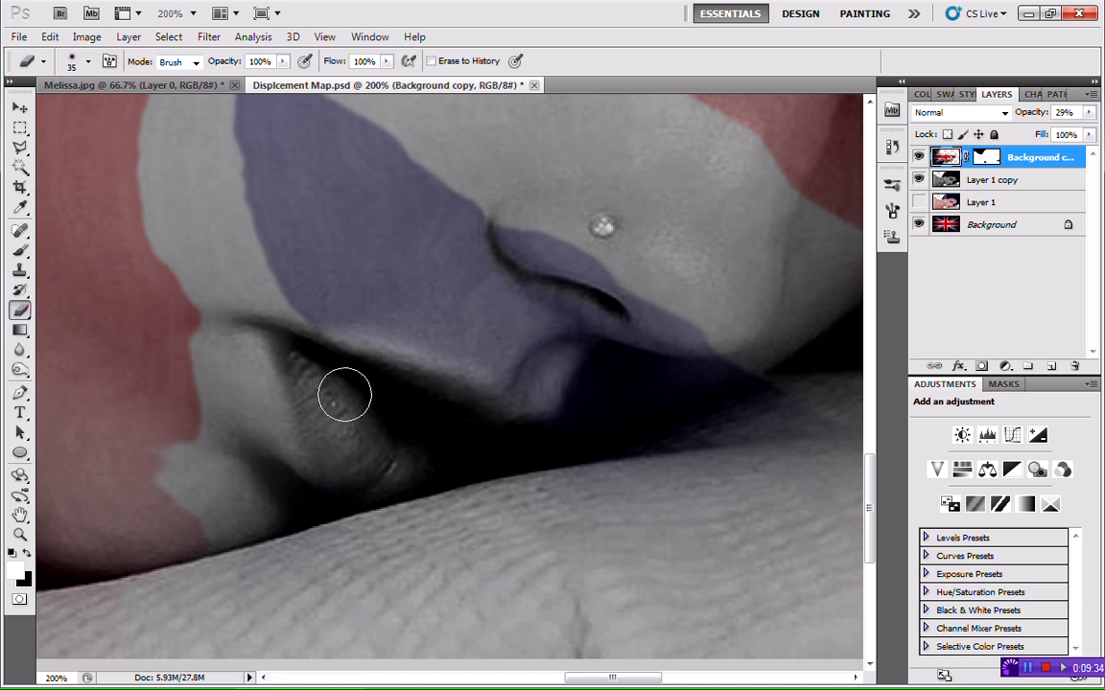
left_click_drag(293, 358, 224, 296)
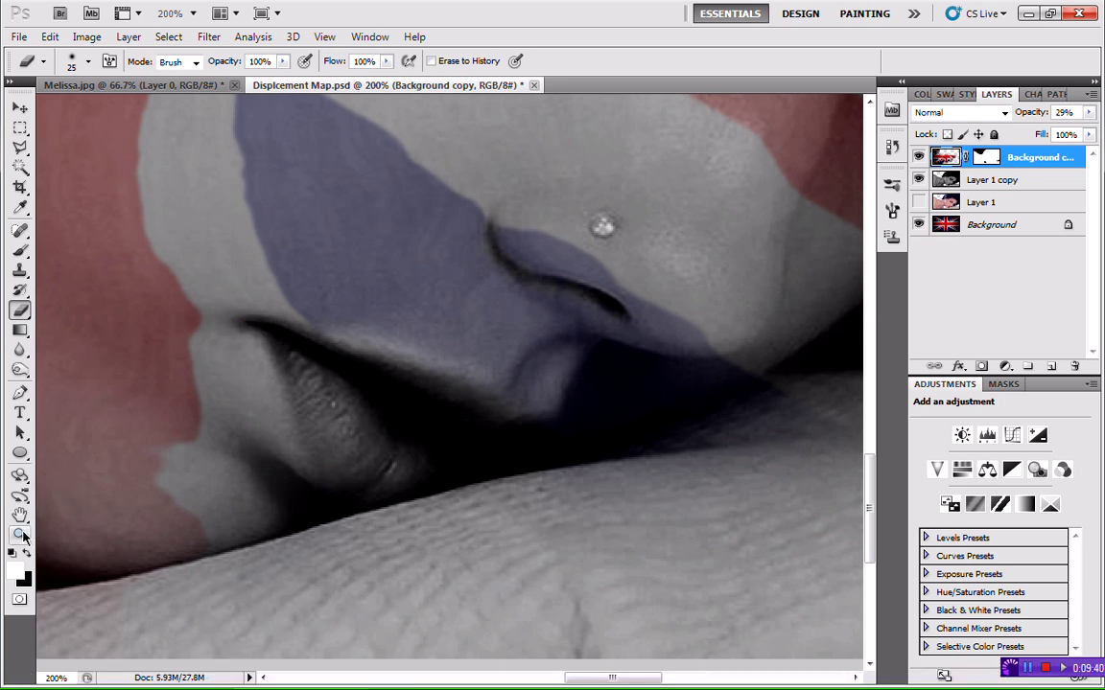
Erase the red flag colour on Background copy from the dark inner hollow of the ear with the 25-pixel eraser
left_click(20, 535)
right_click(216, 481)
left_click(231, 488)
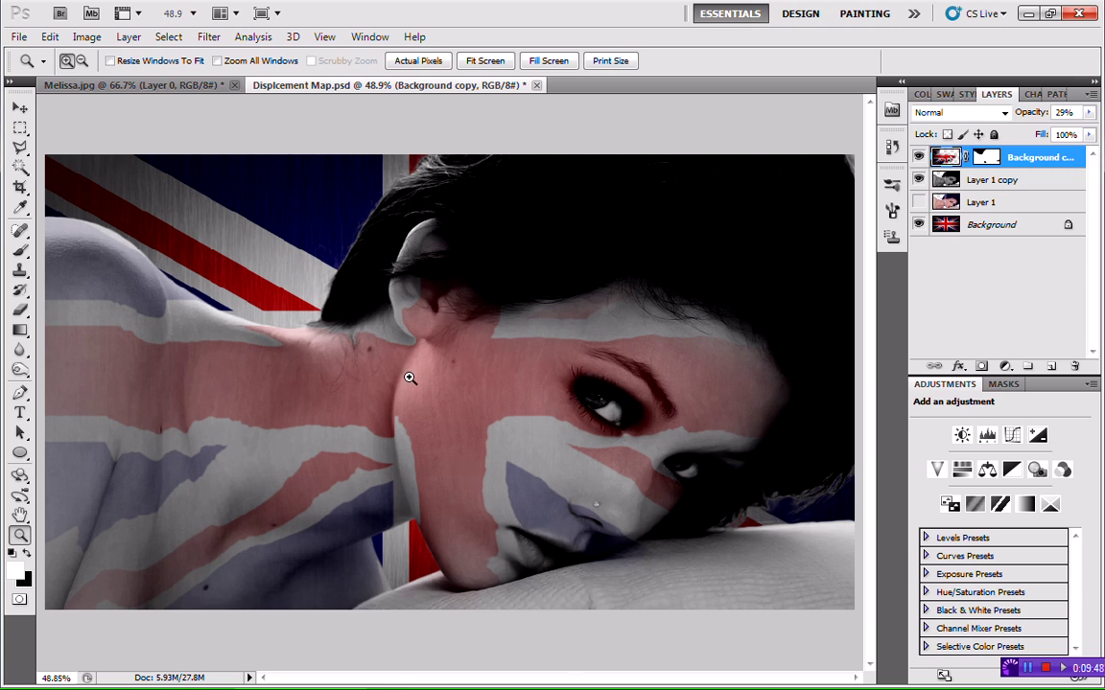
left_click(461, 316)
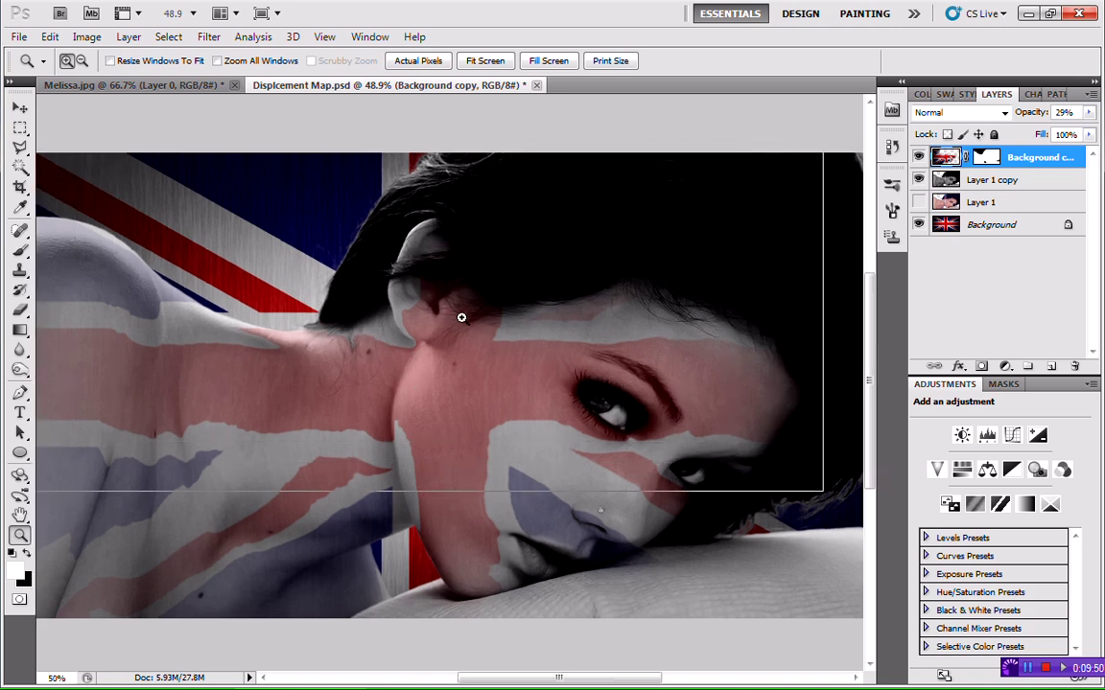
left_click(462, 318)
left_click(461, 318)
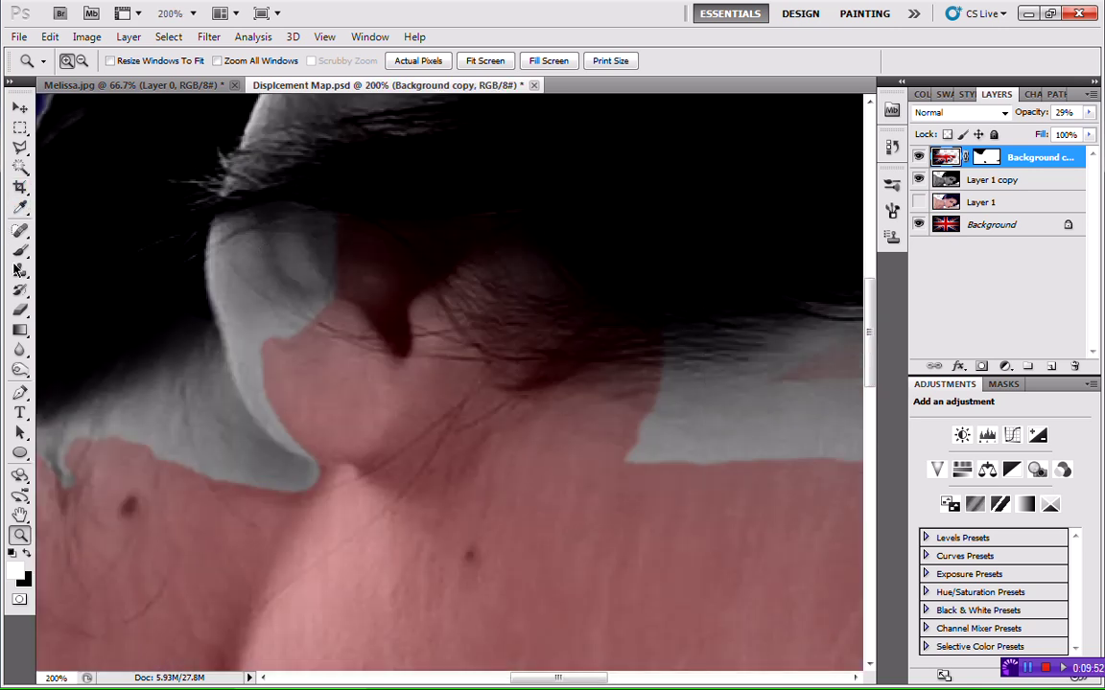
left_click(24, 295)
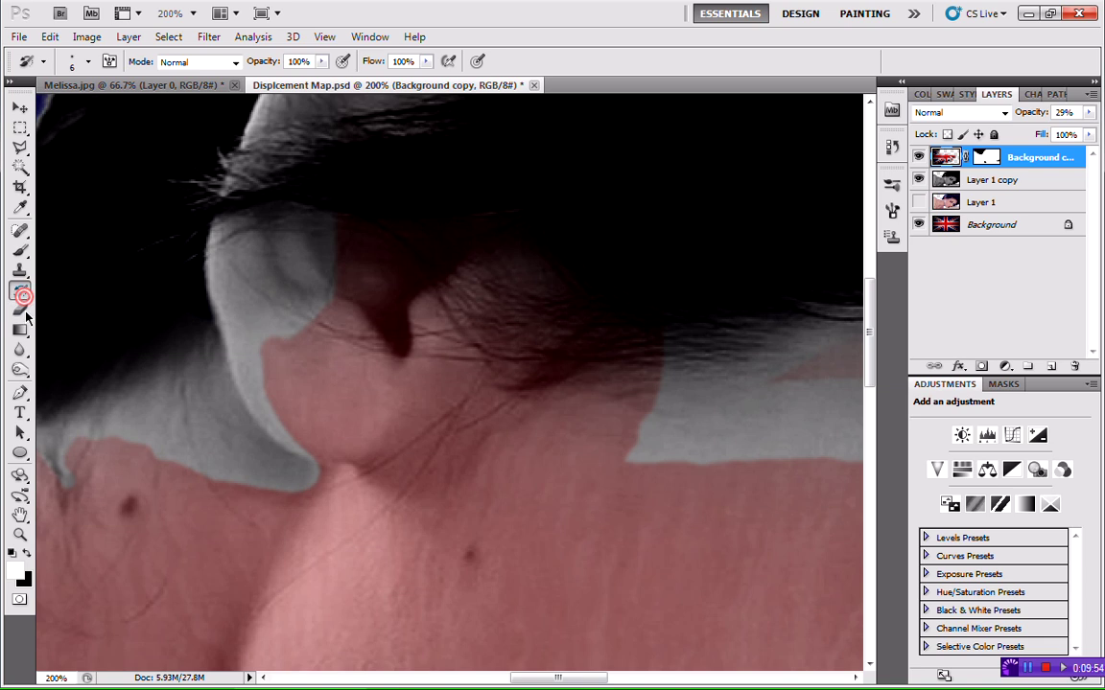
left_click(23, 312)
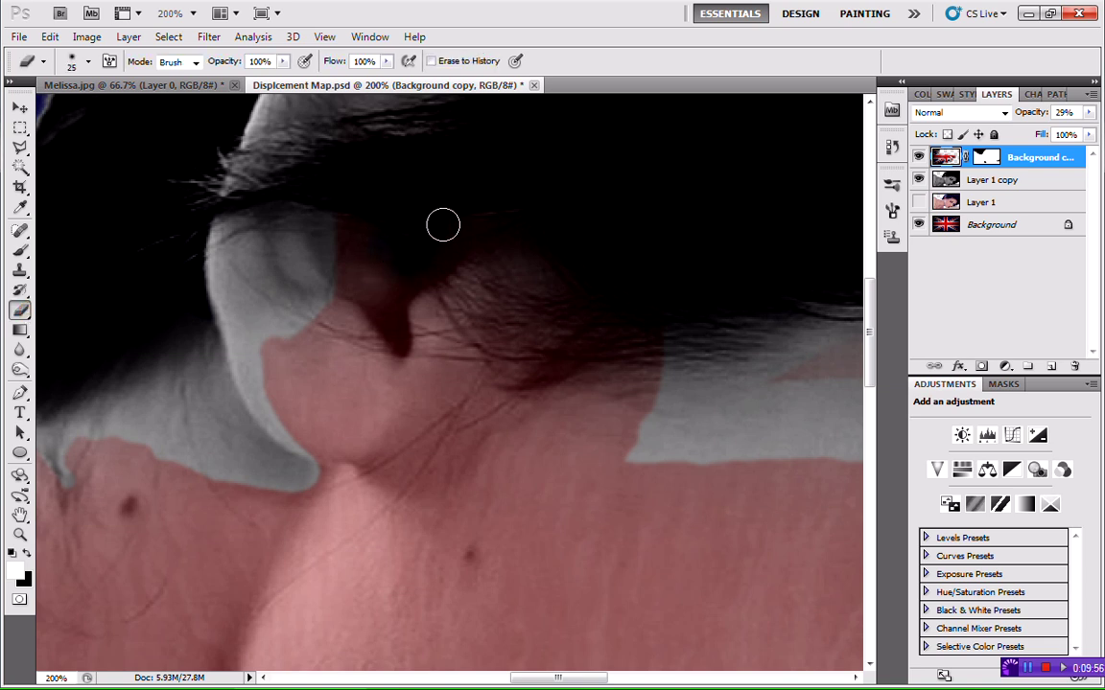
left_click(427, 268)
mouse_move(427, 268)
left_mouse_down()
mouse_move(382, 287)
mouse_move(351, 254)
mouse_move(364, 278)
mouse_move(356, 239)
mouse_move(373, 248)
mouse_move(349, 224)
mouse_move(349, 258)
mouse_move(335, 234)
mouse_move(345, 277)
mouse_move(391, 324)
mouse_move(353, 264)
left_mouse_up()
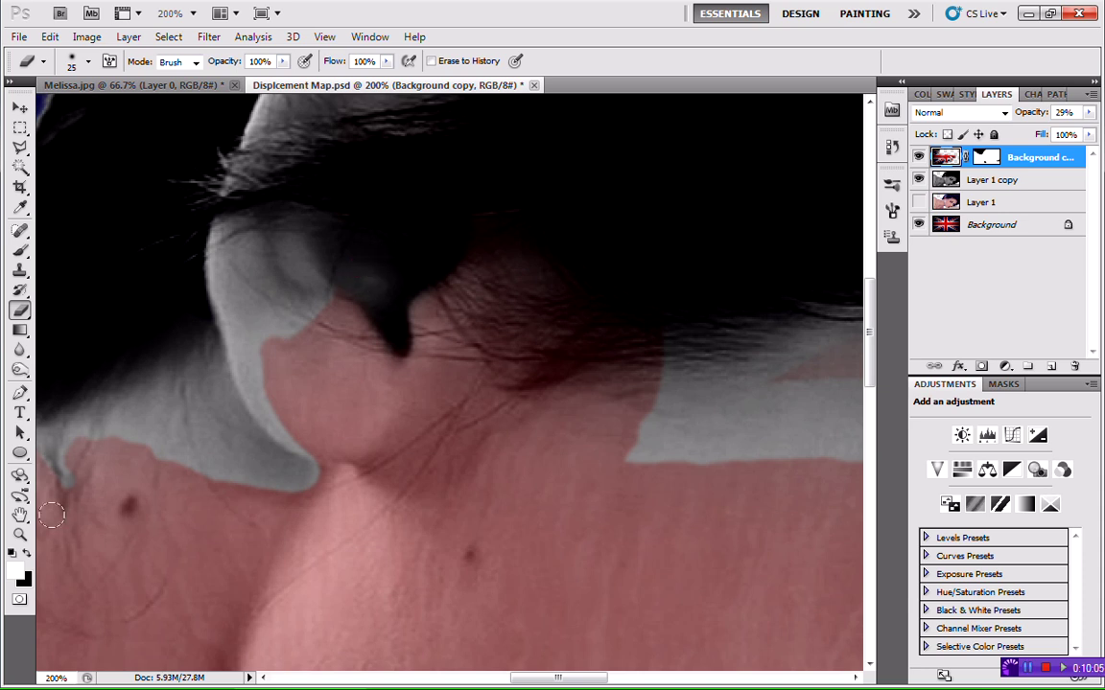
Outline the shaded side of the nose, from the lower eye to the shadow on the arm, with the Polygonal Lasso tool
left_click(19, 535)
right_click(359, 437)
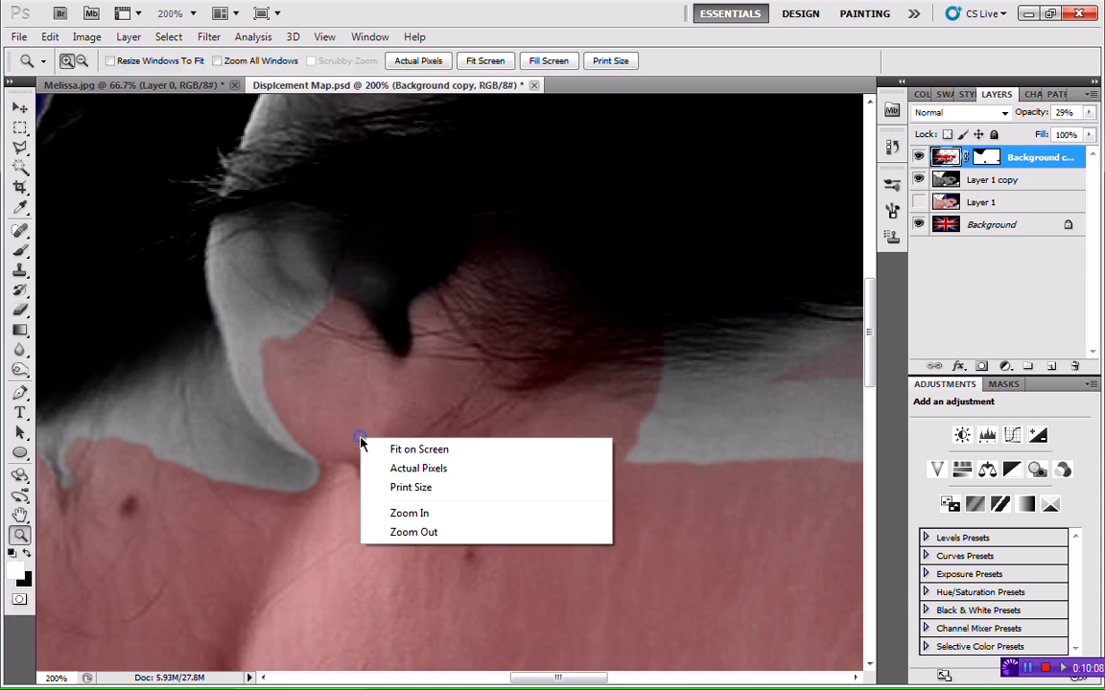
left_click(384, 446)
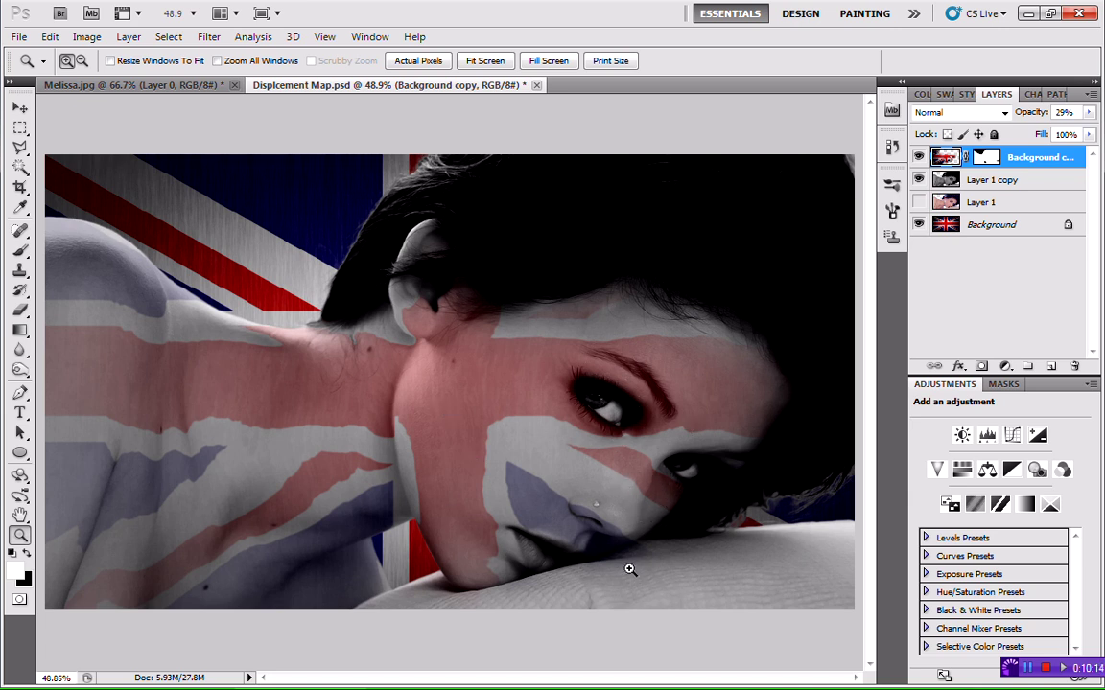
left_click(670, 485)
left_click(669, 485)
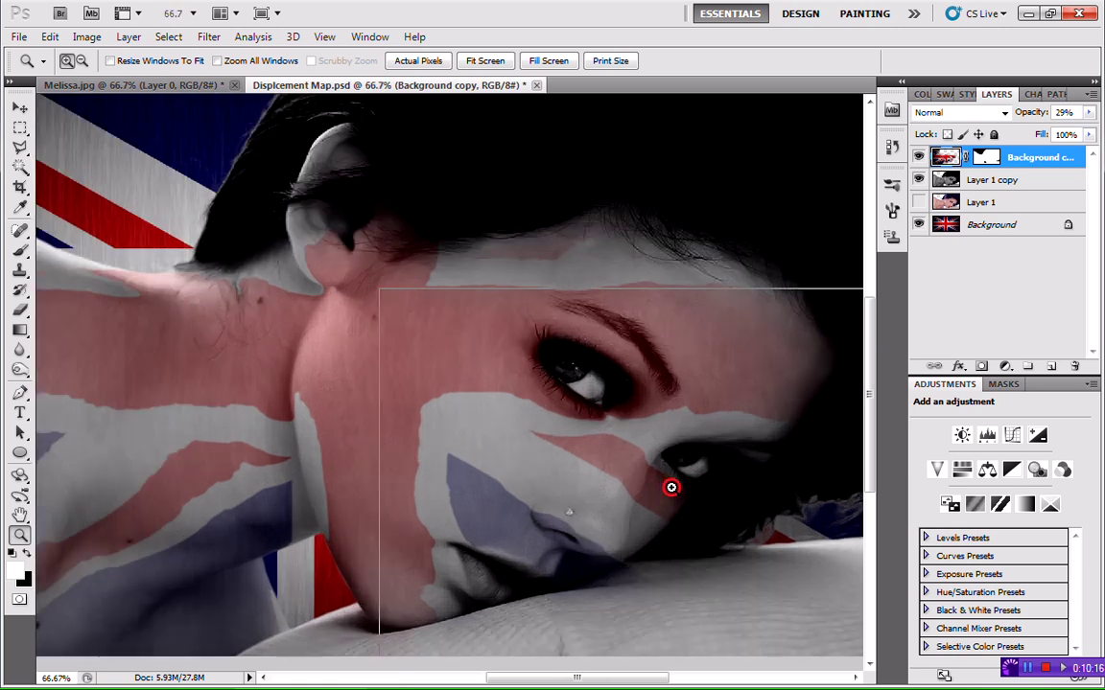
left_click(670, 485)
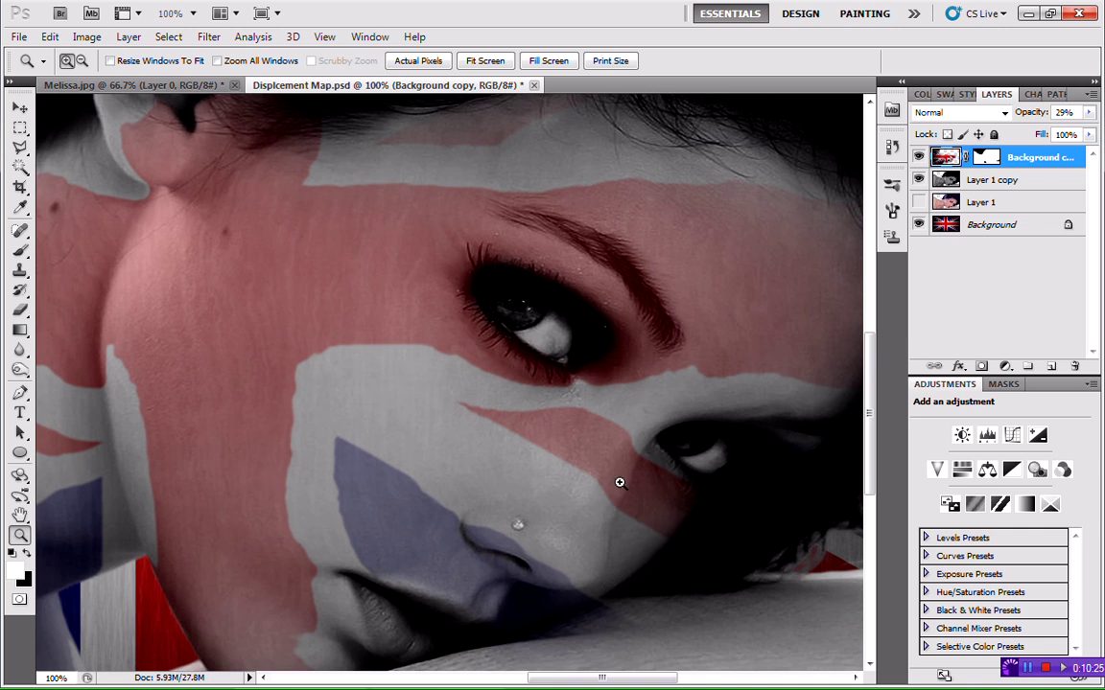
left_click(26, 151)
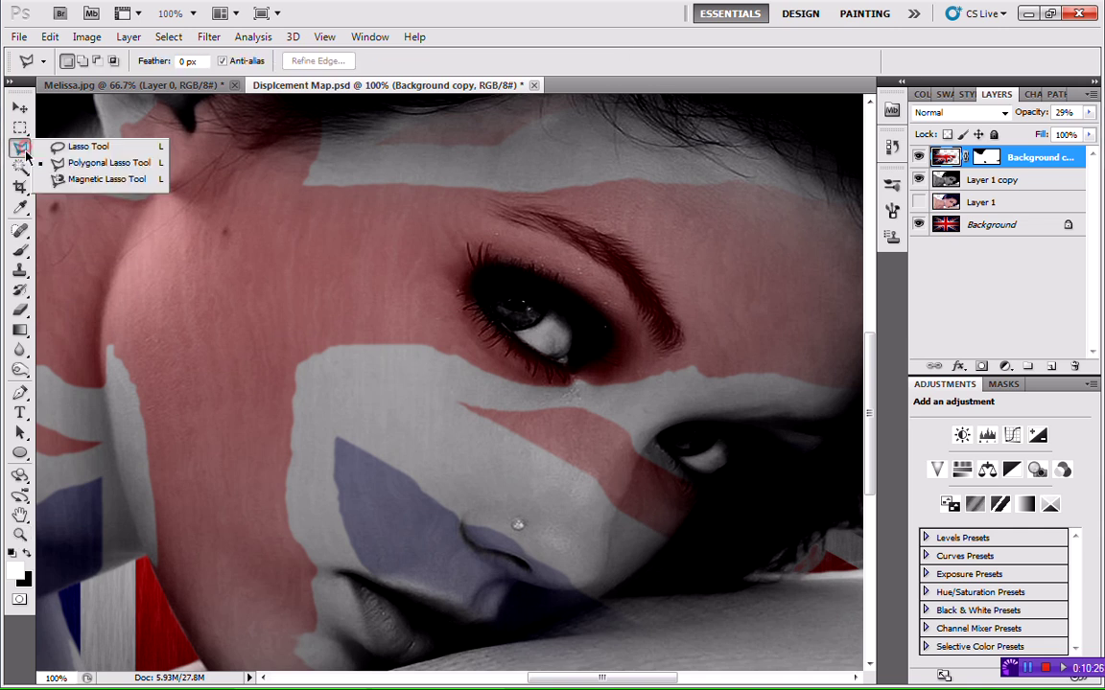
left_click(89, 164)
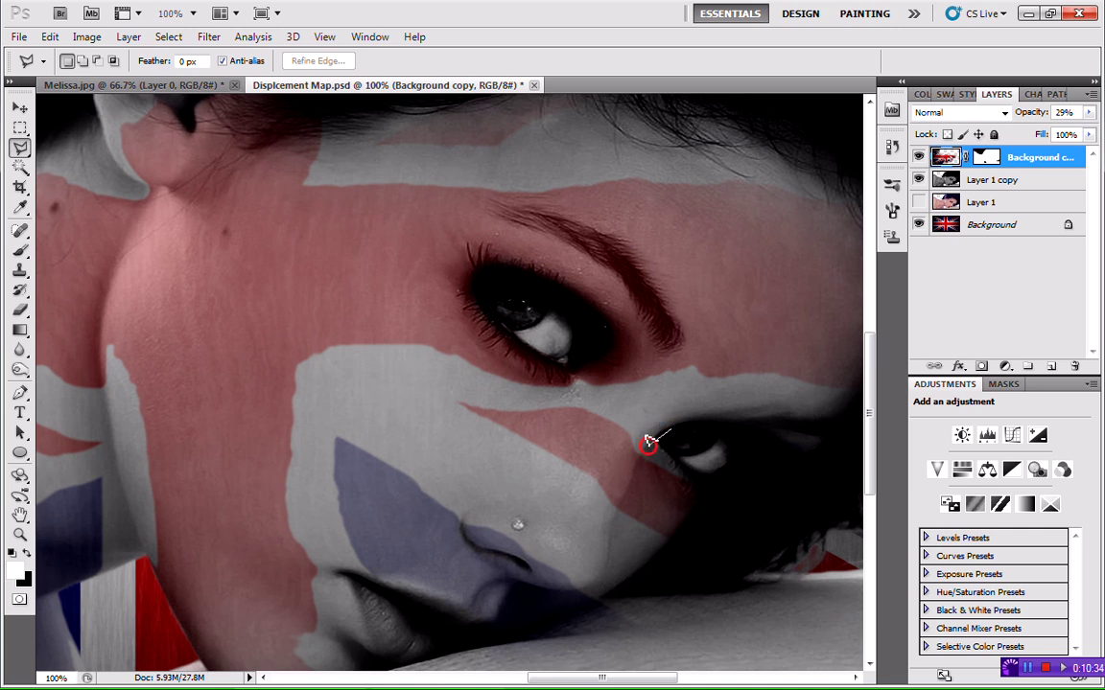
mouse_move(649, 443)
left_mouse_down()
mouse_move(624, 469)
mouse_move(606, 565)
mouse_move(587, 587)
mouse_move(513, 570)
mouse_move(487, 633)
mouse_move(531, 656)
mouse_move(694, 601)
mouse_move(747, 465)
left_mouse_up()
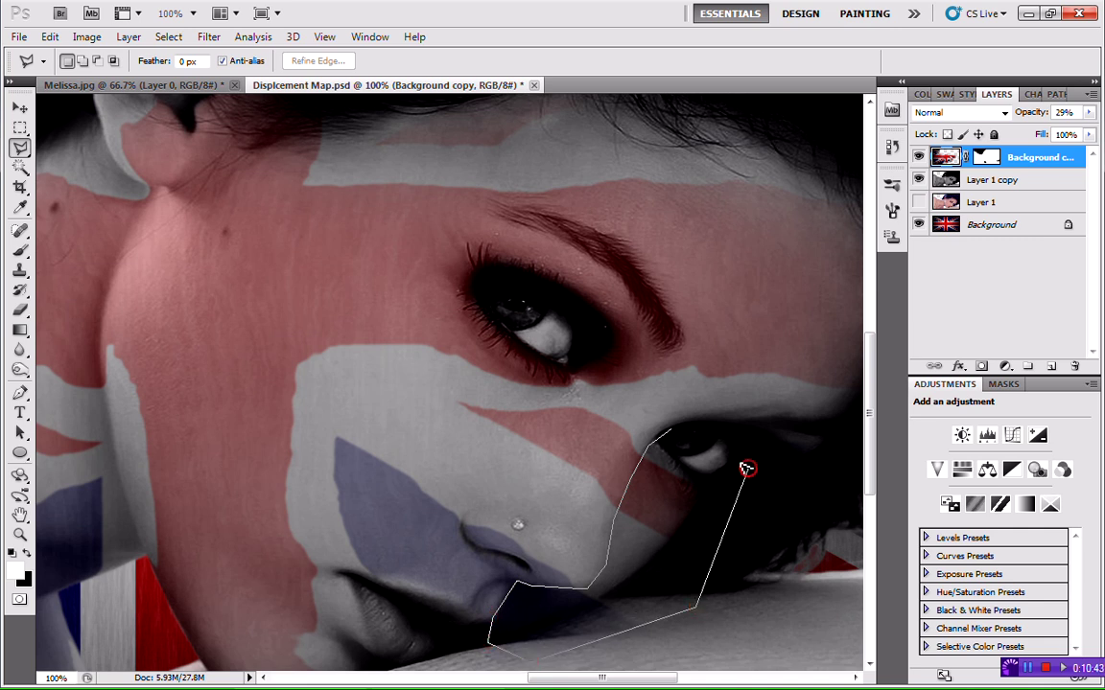
left_click(717, 472)
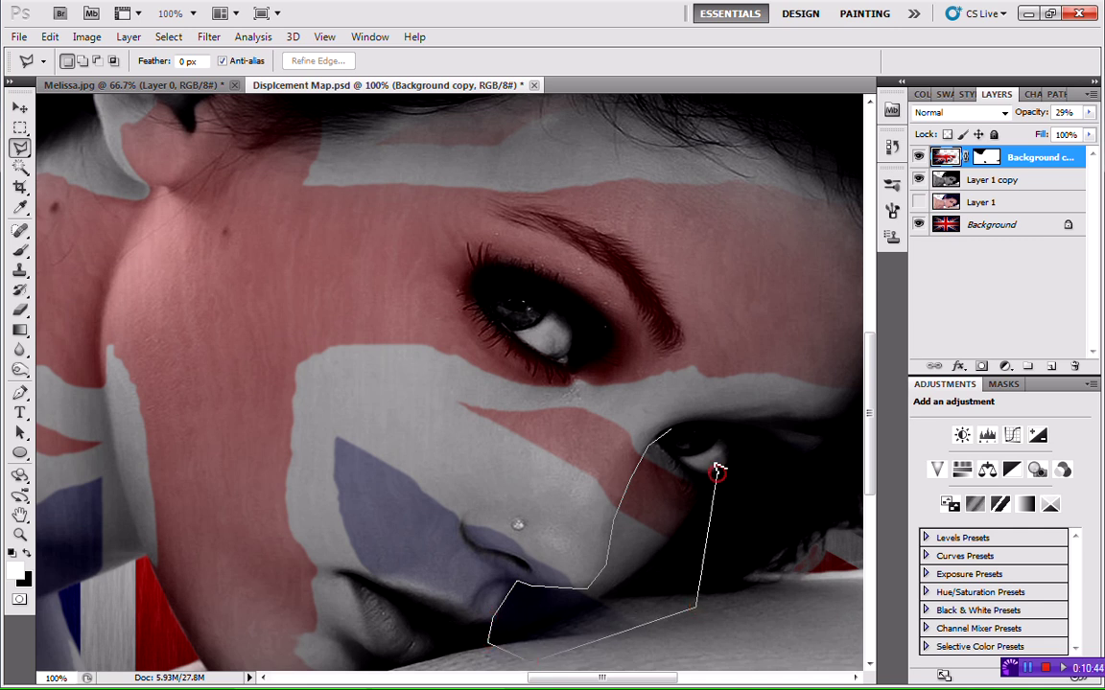
left_click(670, 425)
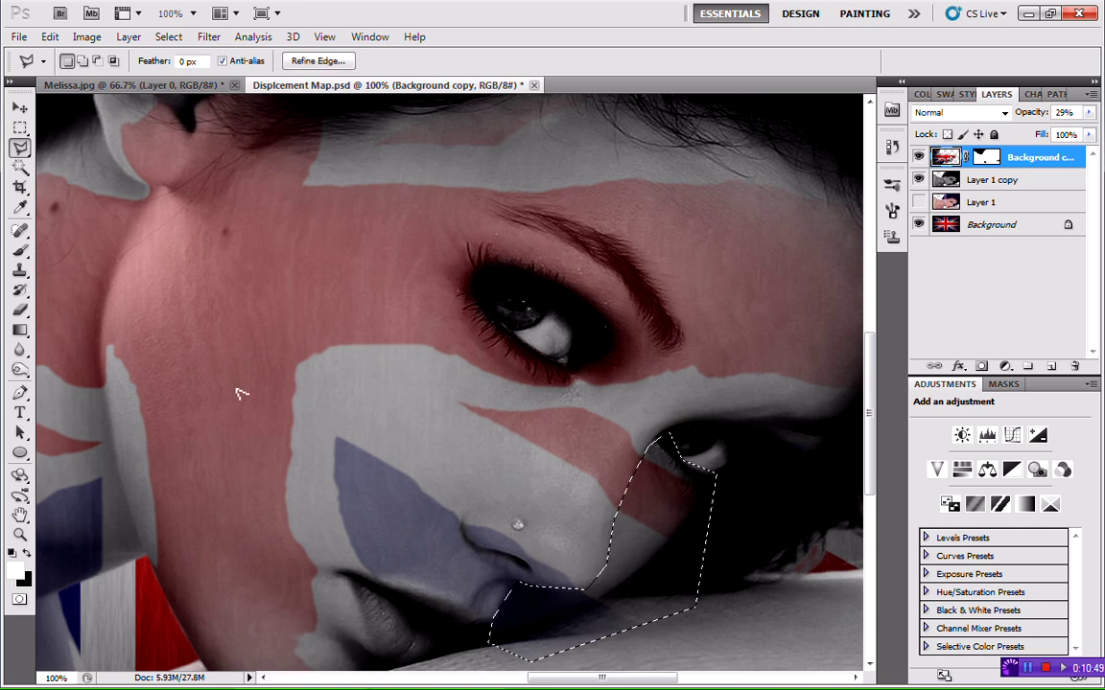
Feather the nose-shadow selection with a radius of 5 pixels
left_click(168, 36)
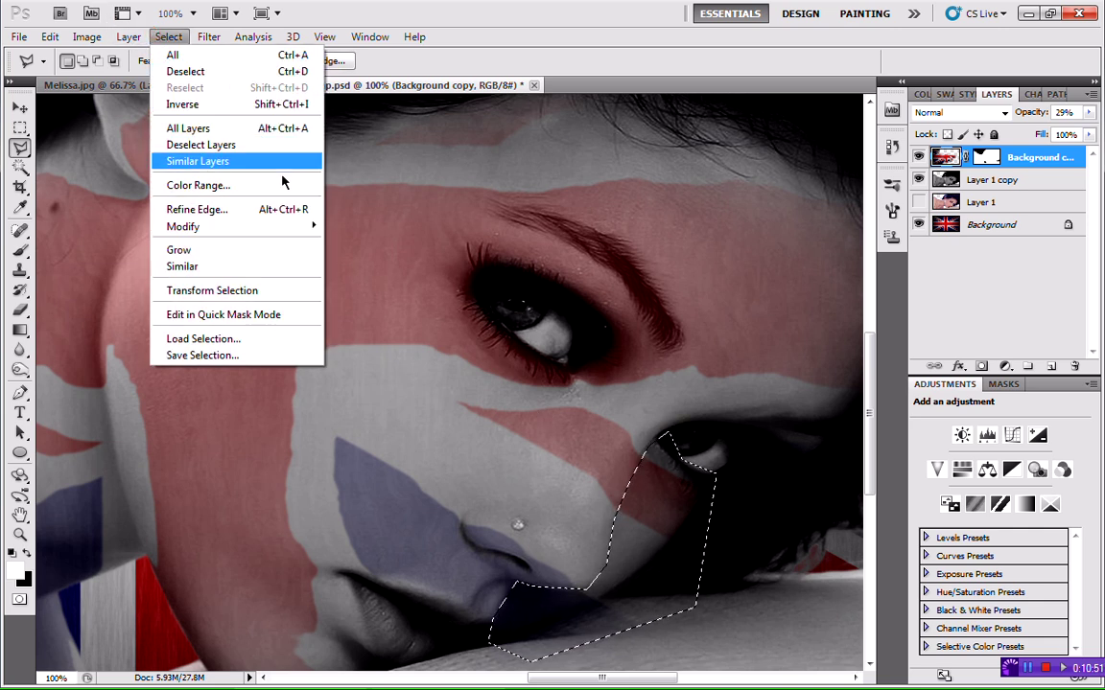
mouse_move(292, 226)
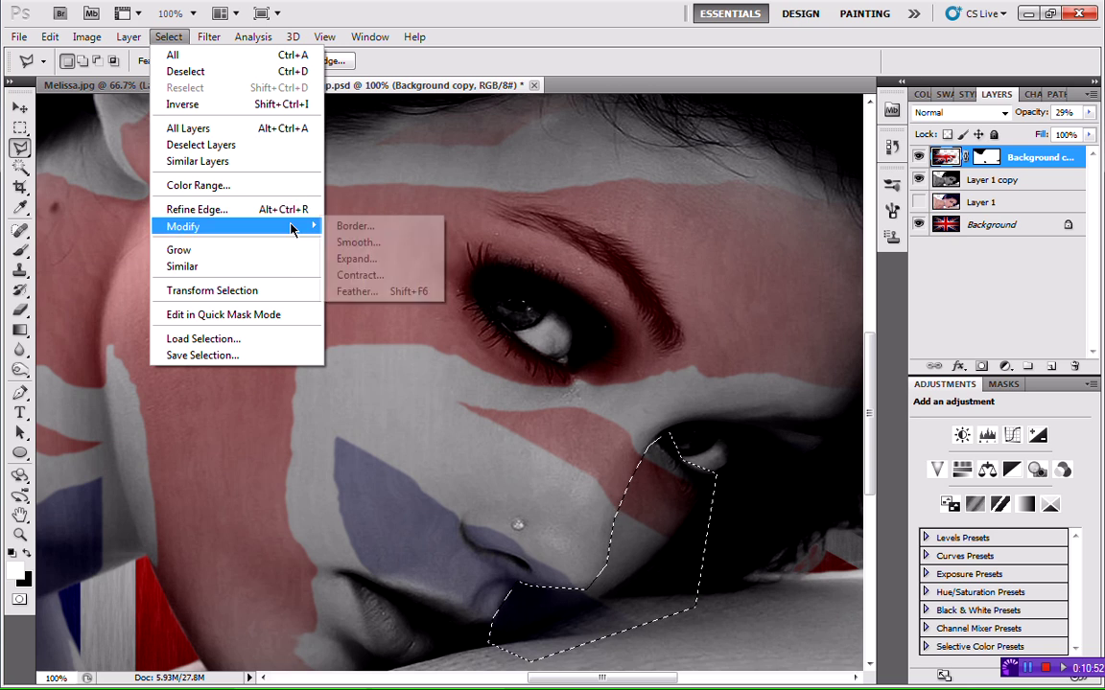
left_click(367, 291)
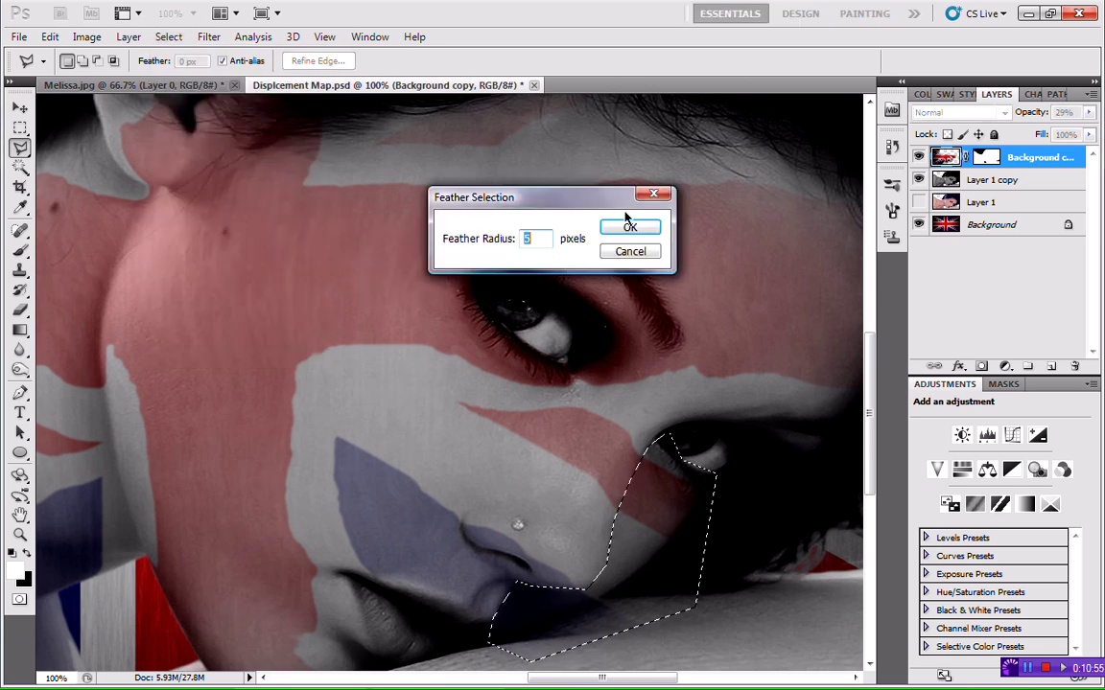
left_click(644, 225)
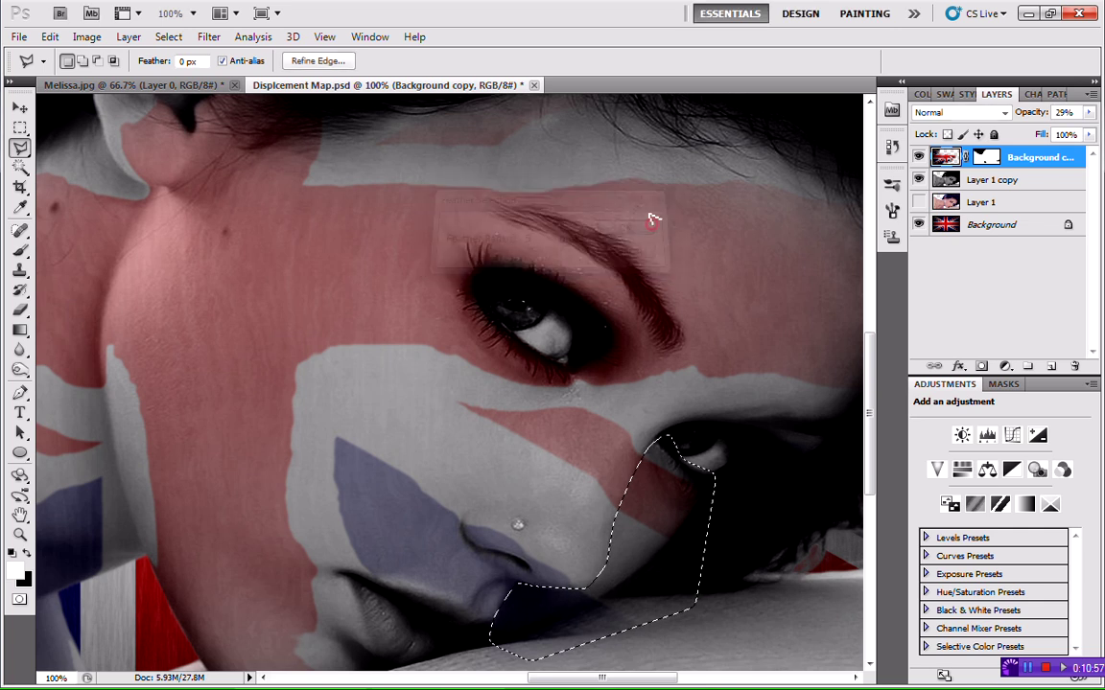
Darken the selected flag area on Background copy with Brightness/Contrast at a brightness of -150, and deselect it
left_click(96, 36)
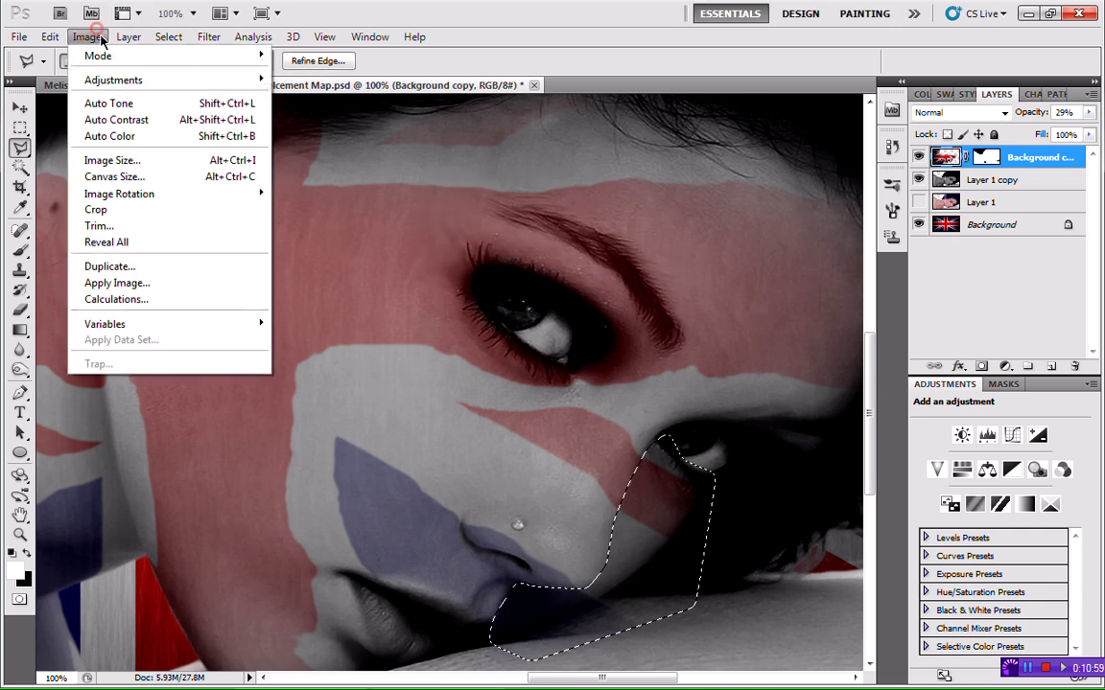
mouse_move(129, 79)
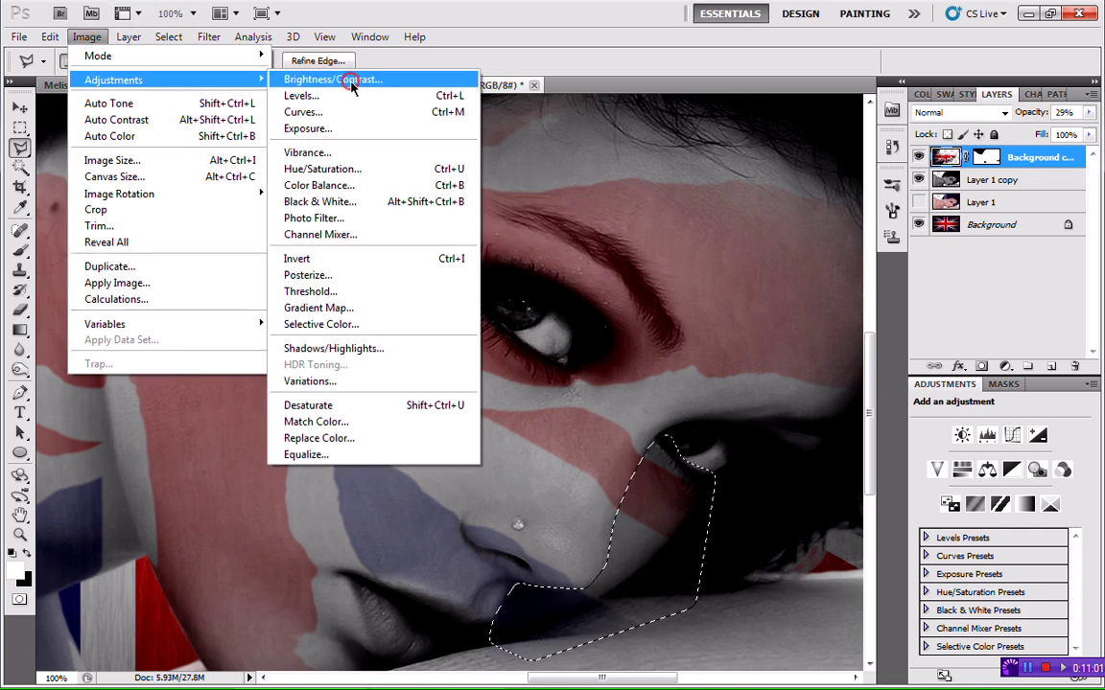
left_click(324, 79)
left_click_drag(697, 115, 577, 107)
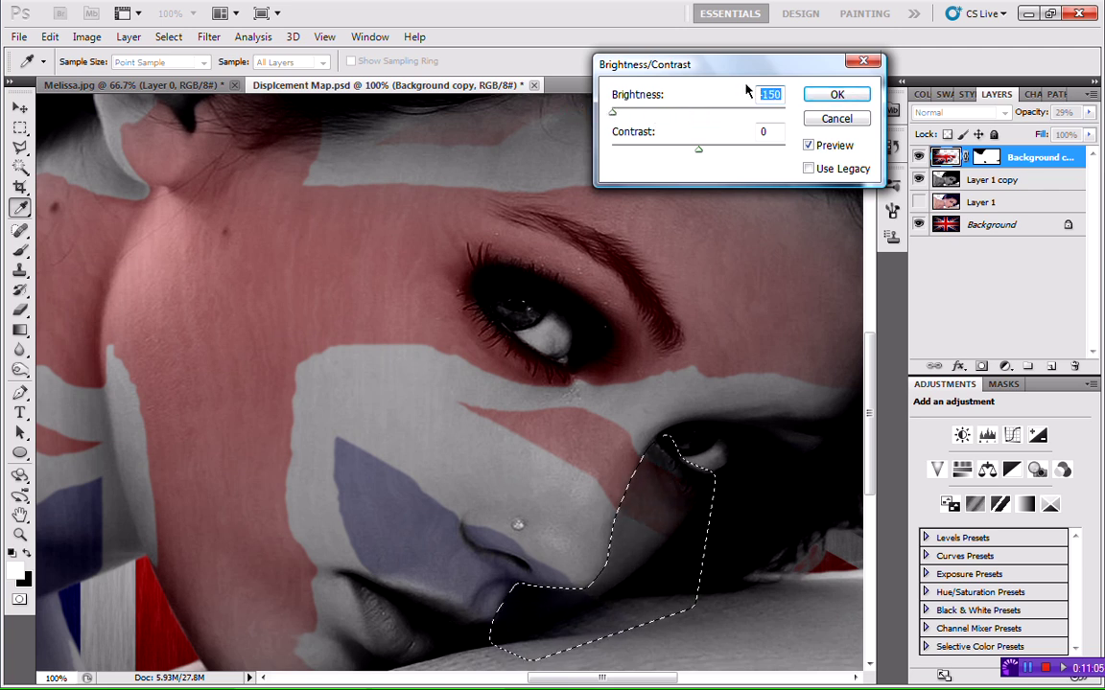
left_click(836, 98)
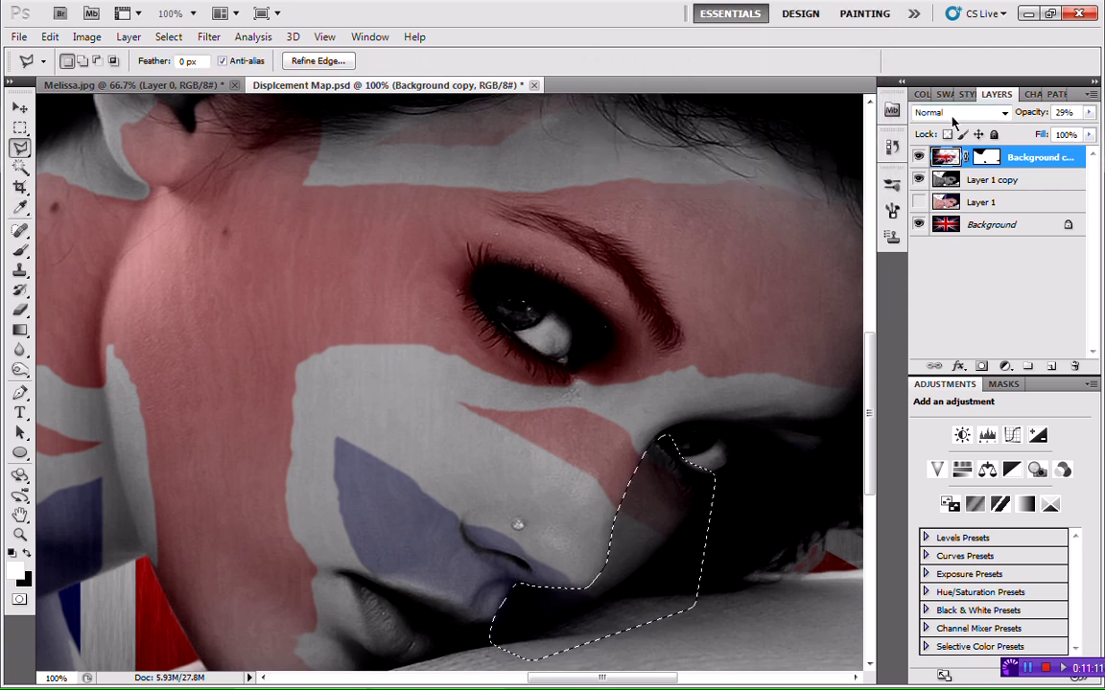
key("ctrl+d")
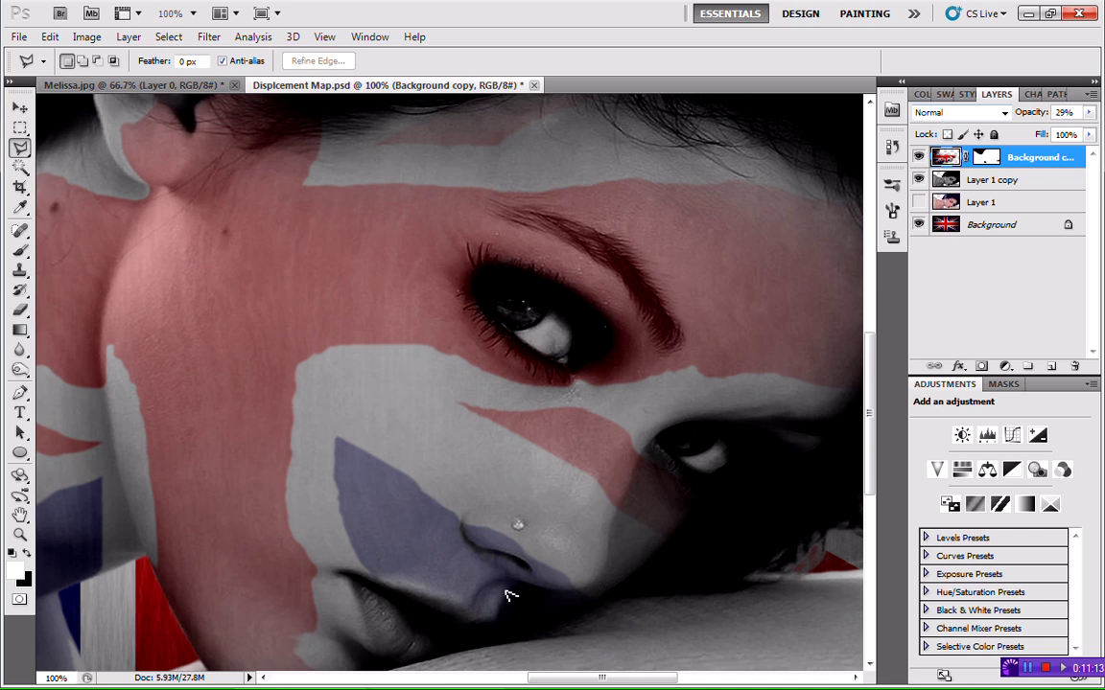
Fit the whole image in view and restore the last selection around the shaded side of the nose
left_click(19, 534)
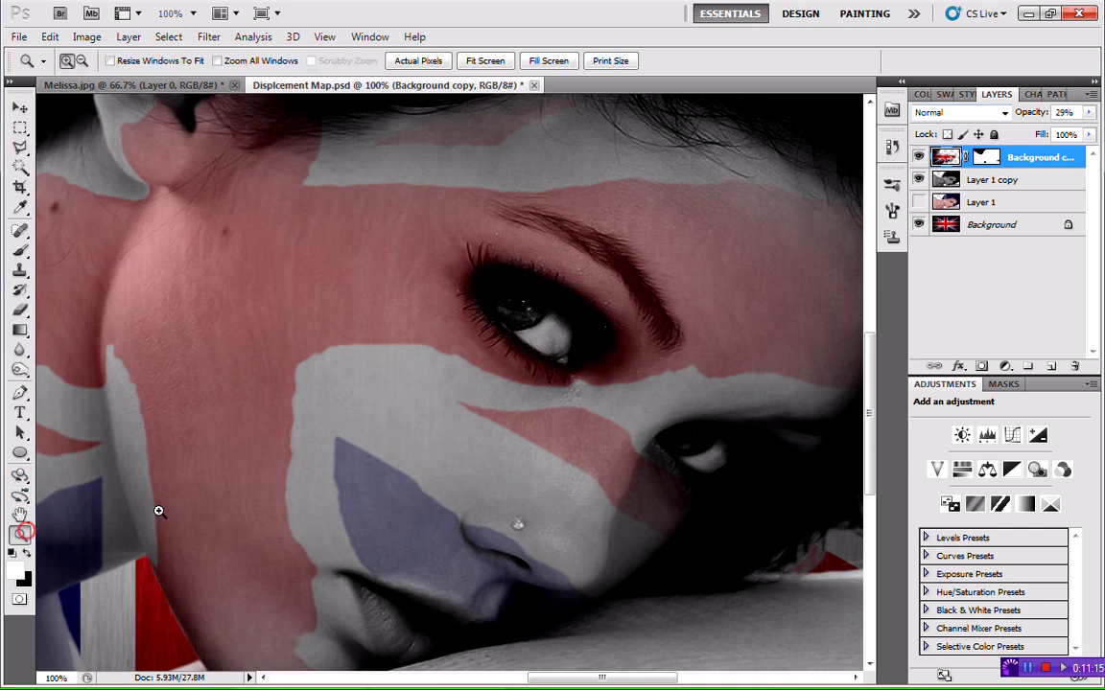
right_click(157, 509)
left_click(197, 523)
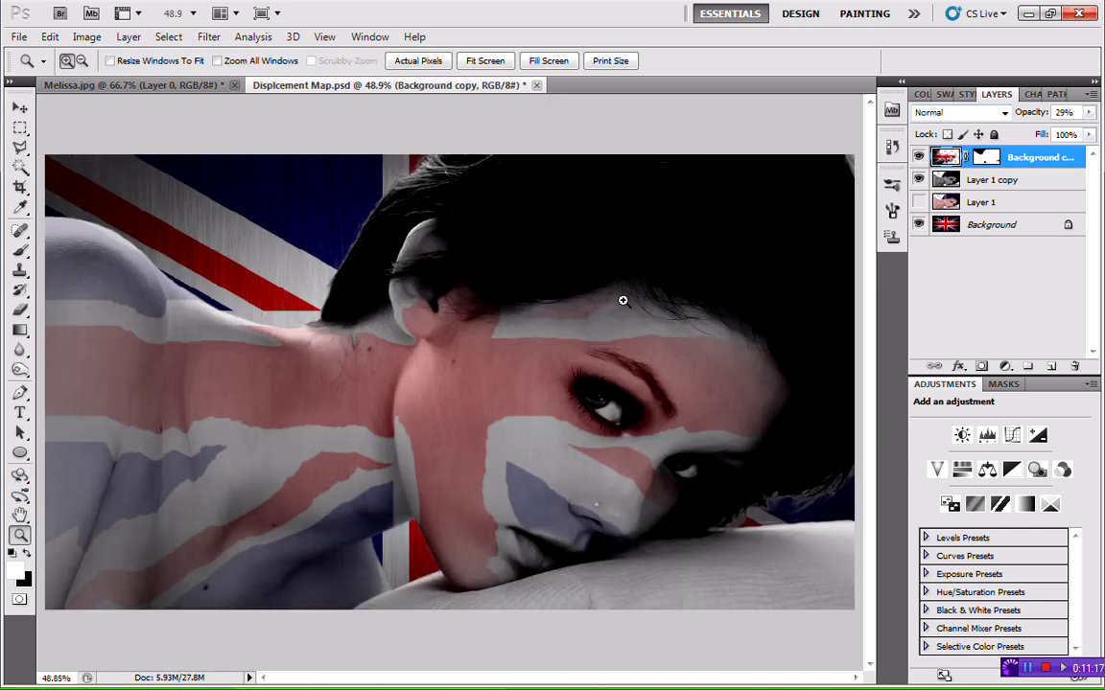
key("ctrl+shift+d")
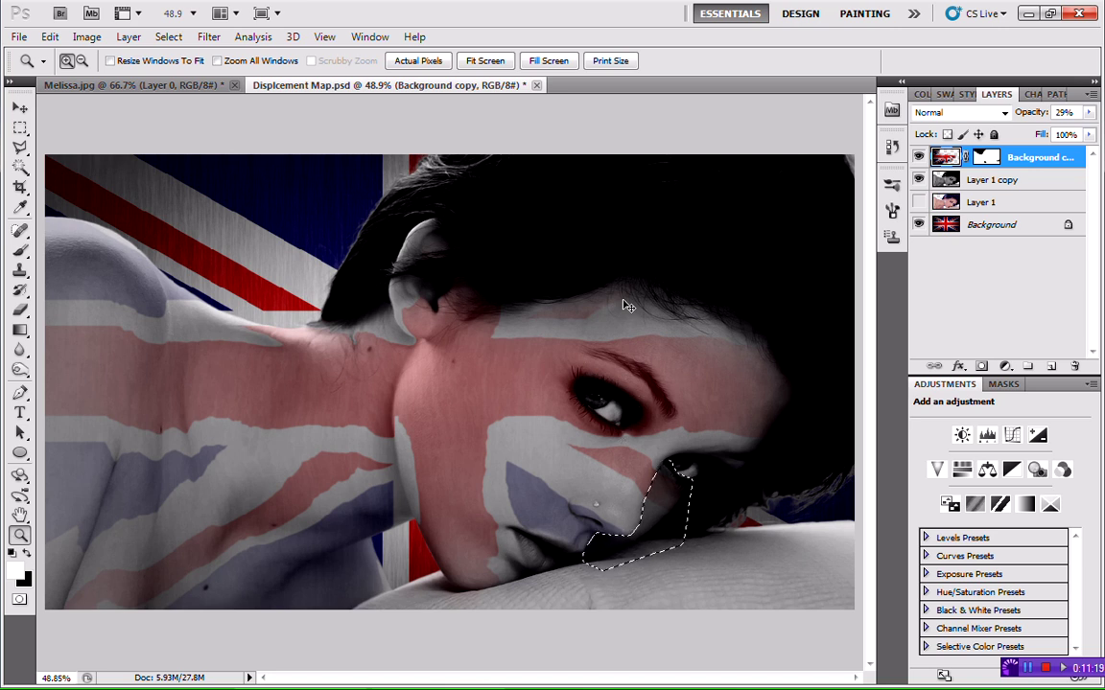
Clear the selection, target the Background layer and enlarge the Eraser brush to 2000 px with 0% hardness
key("ctrl+d")
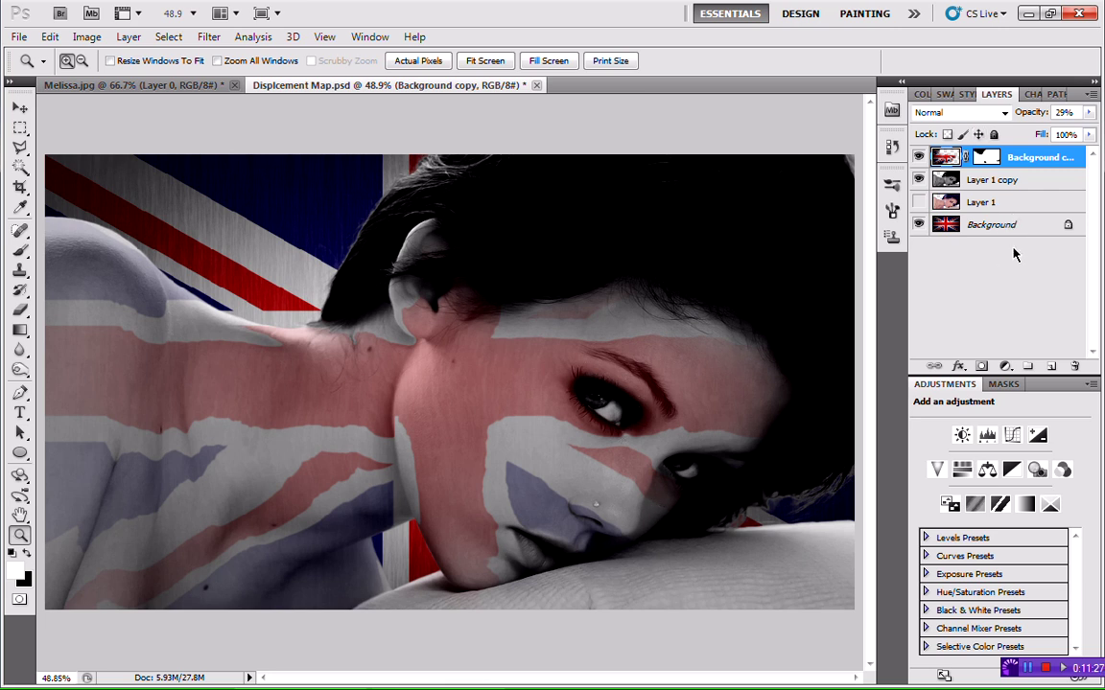
left_click(980, 229)
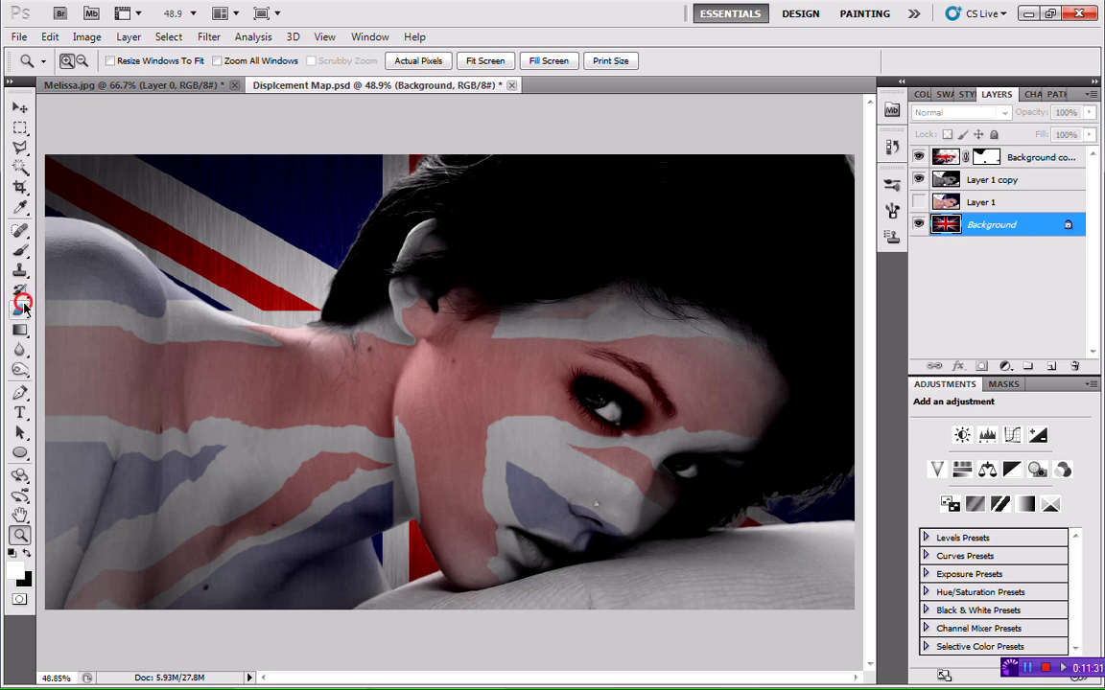
left_click_drag(19, 308, 67, 305)
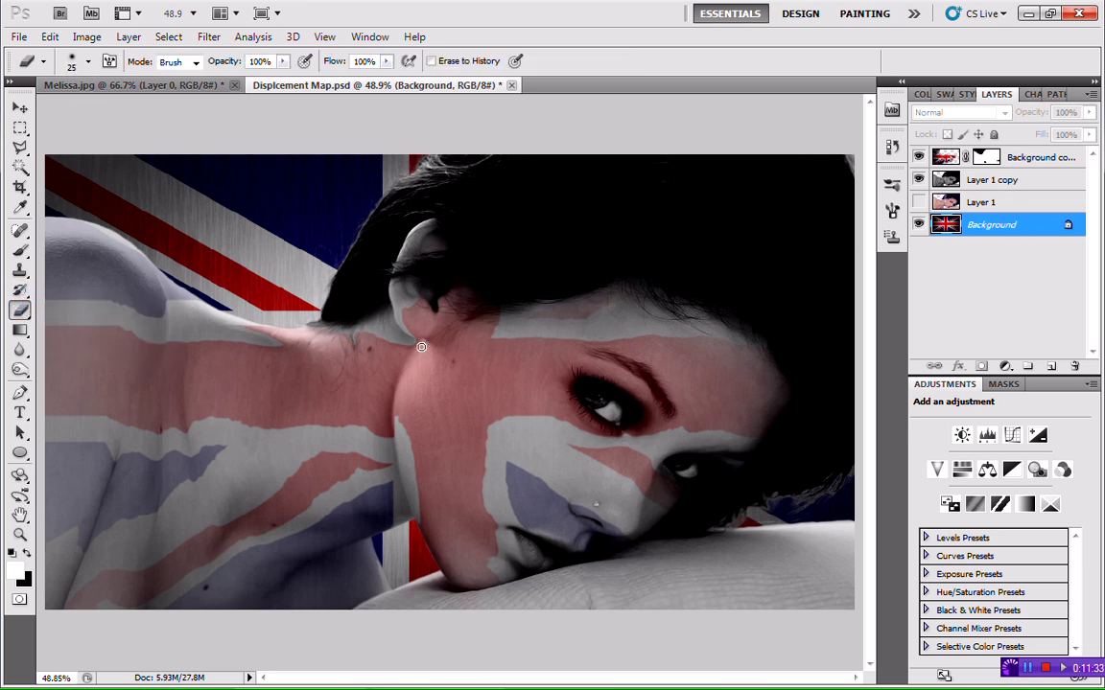
key("bracketright")
key("bracketright")
key("bracketright")
key("bracketright")
key("bracketright")
key("bracketright")
key("bracketright")
key("bracketright")
key("bracketright")
key("bracketright")
key("bracketright")
key("bracketright")
key("bracketright")
key("bracketright")
key("bracketright")
key("bracketright")
key("bracketright")
key("bracketright")
key("bracketright")
key("bracketright")
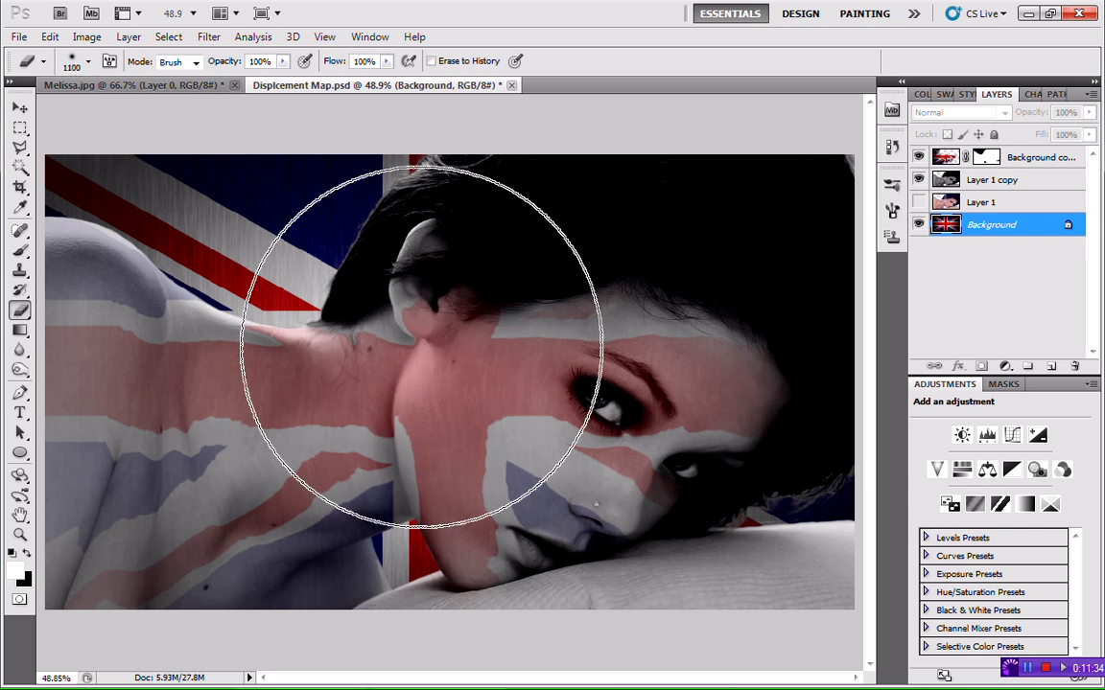
key("bracketright")
key("bracketright")
key("bracketright")
key("bracketright")
key("bracketright")
key("bracketright")
key("bracketright")
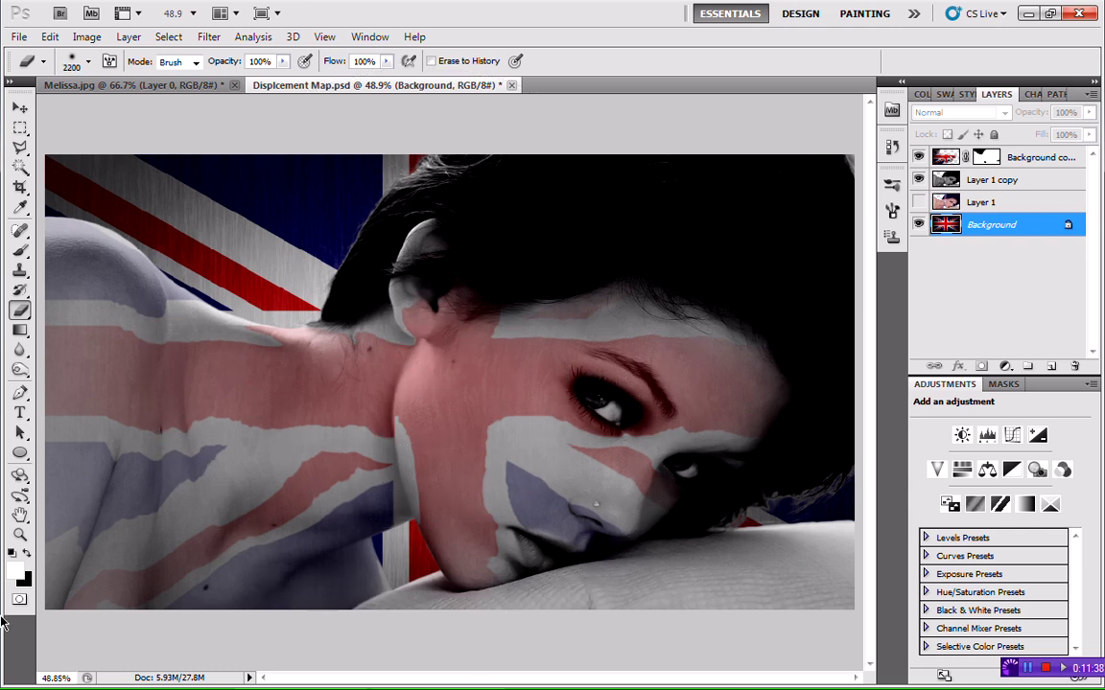
left_click(27, 556)
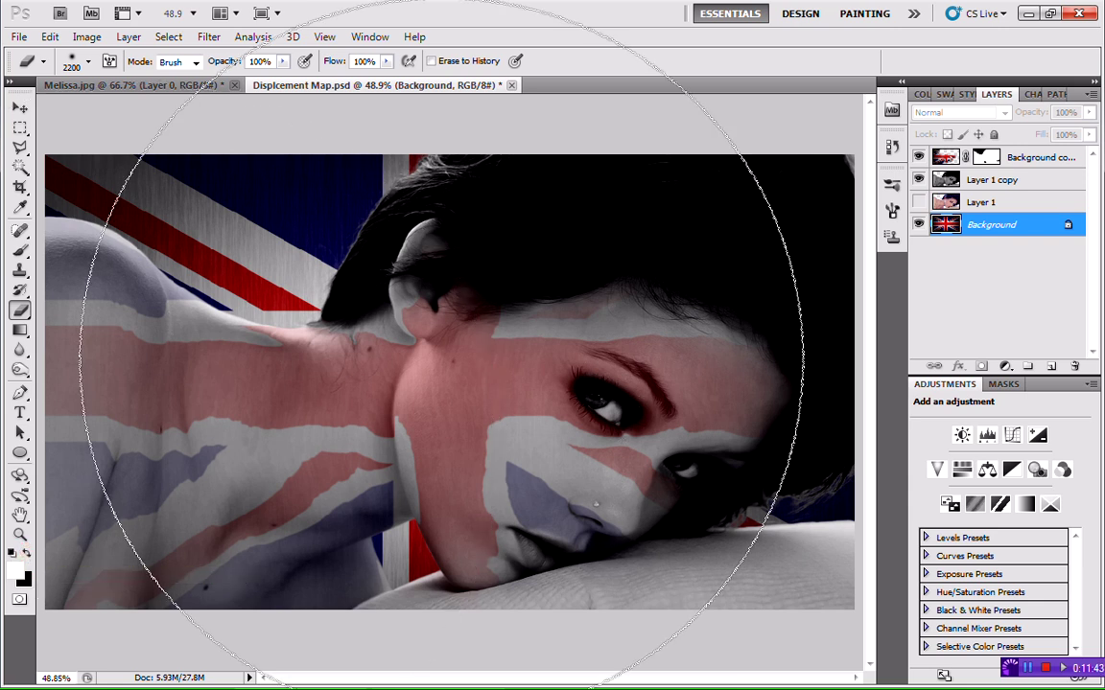
key("bracketleft")
key("bracketleft")
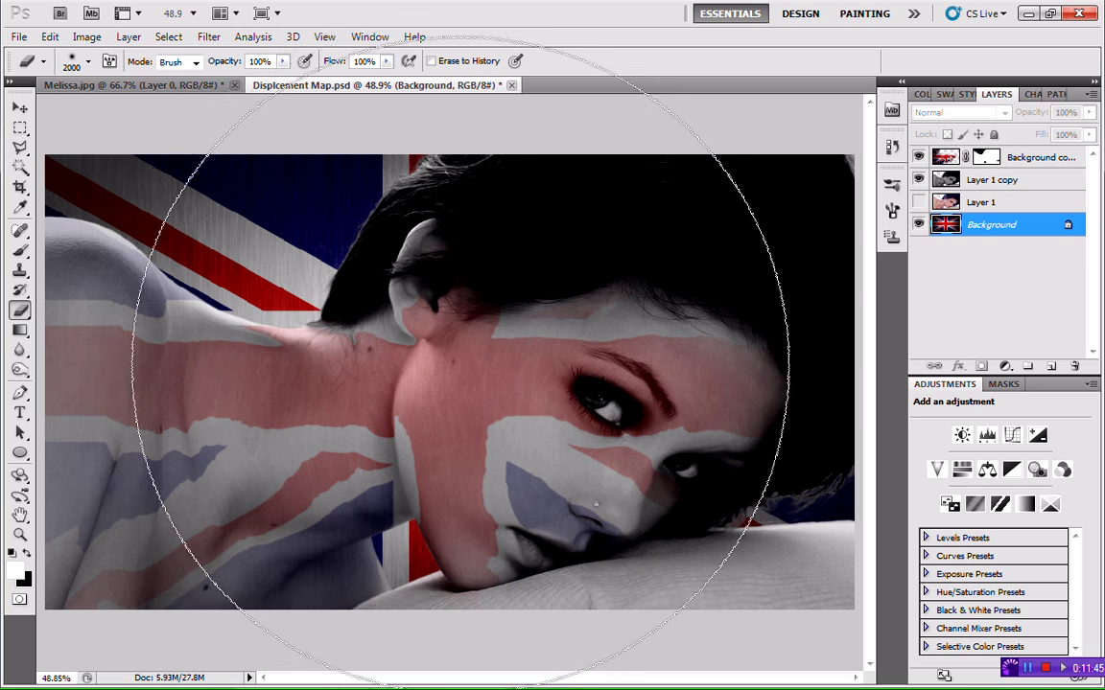
left_click(88, 61)
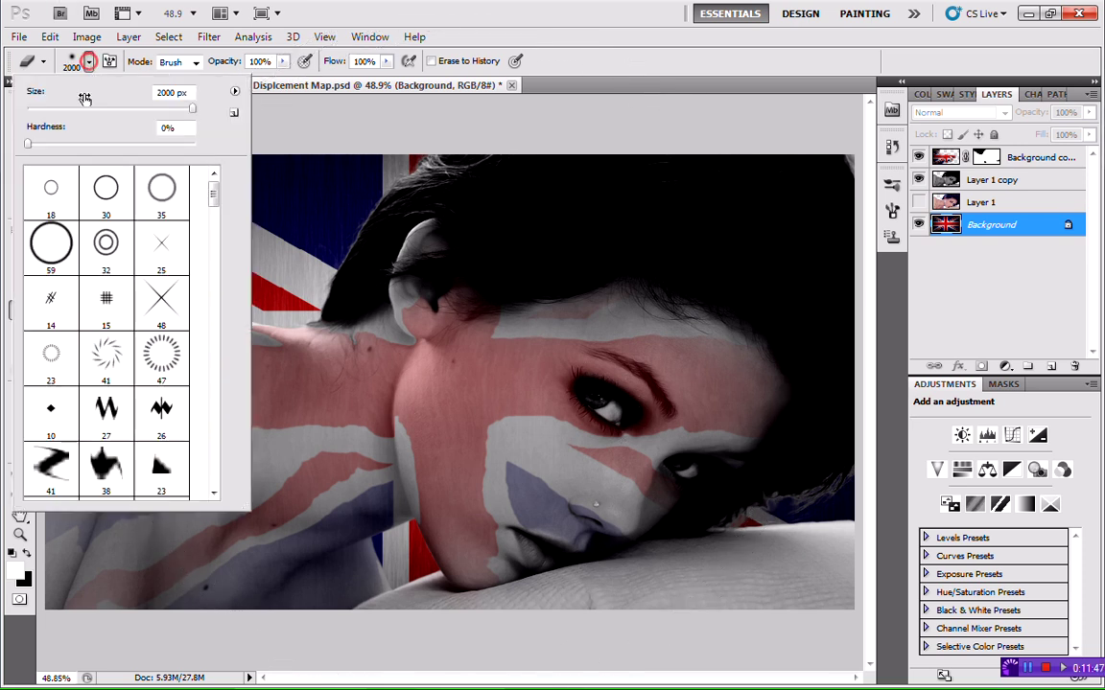
left_click(618, 8)
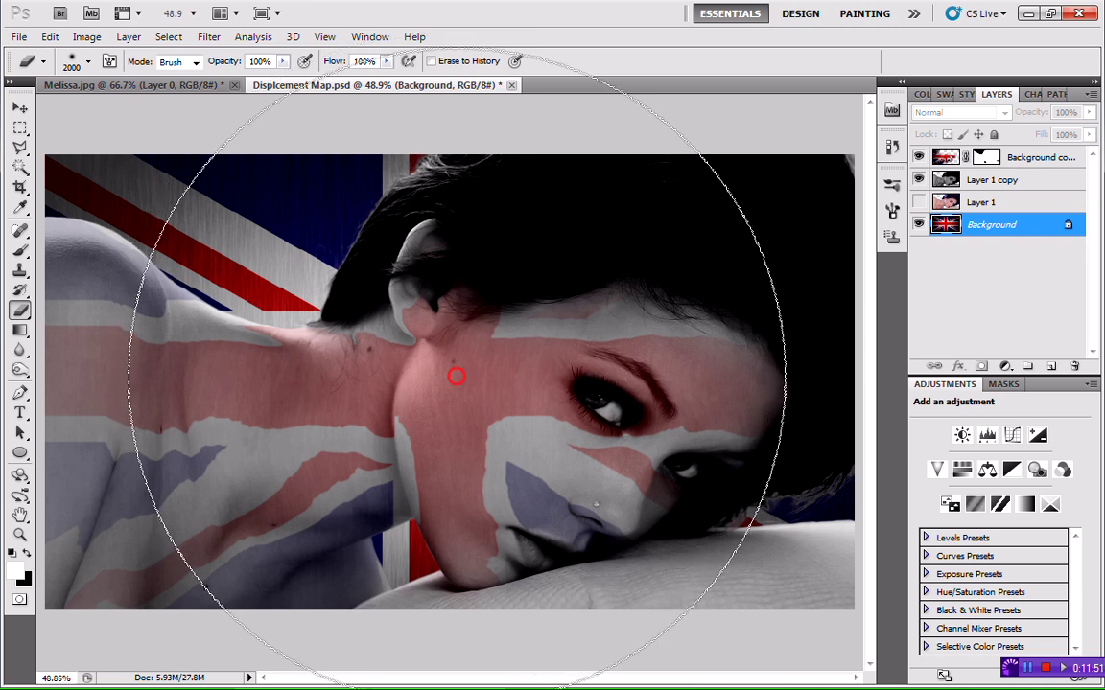
Darken the flag on the Background layer with a single large Eraser dab centred on the cheek, toggling it to compare before and after
left_click(458, 370)
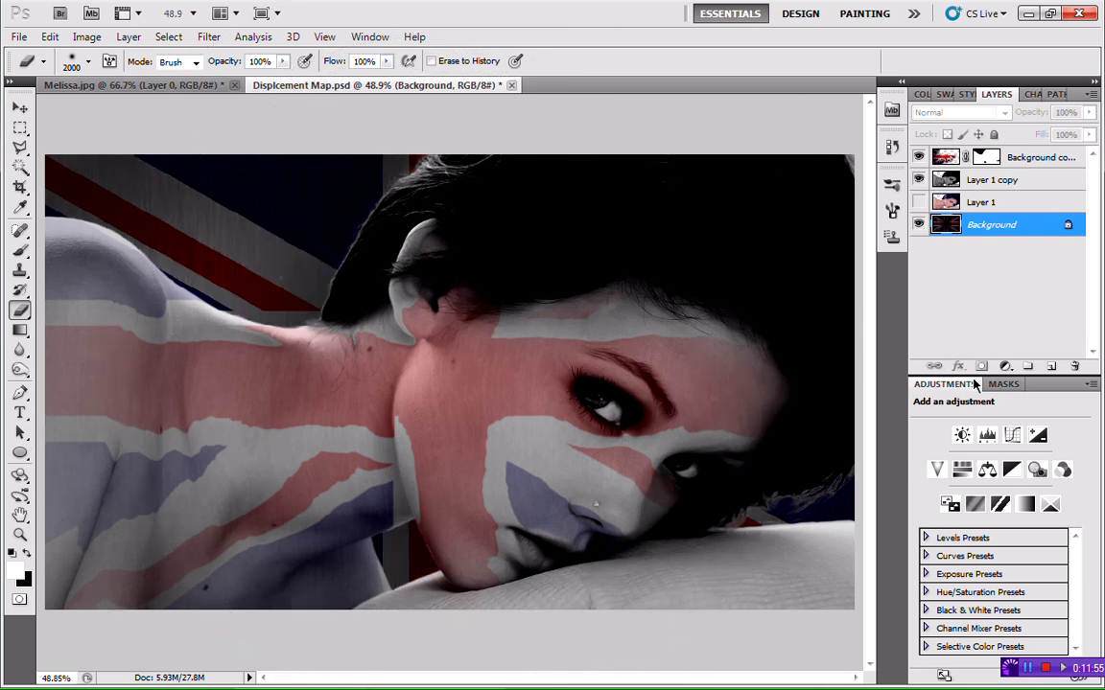
key("ctrl+z")
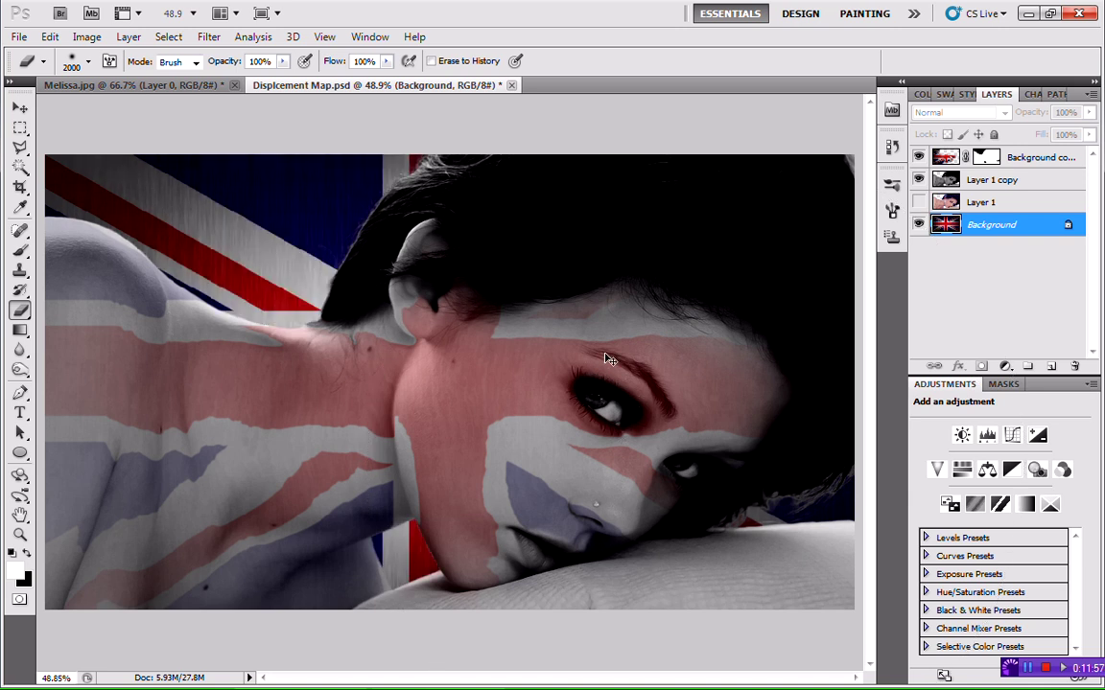
key("ctrl+z")
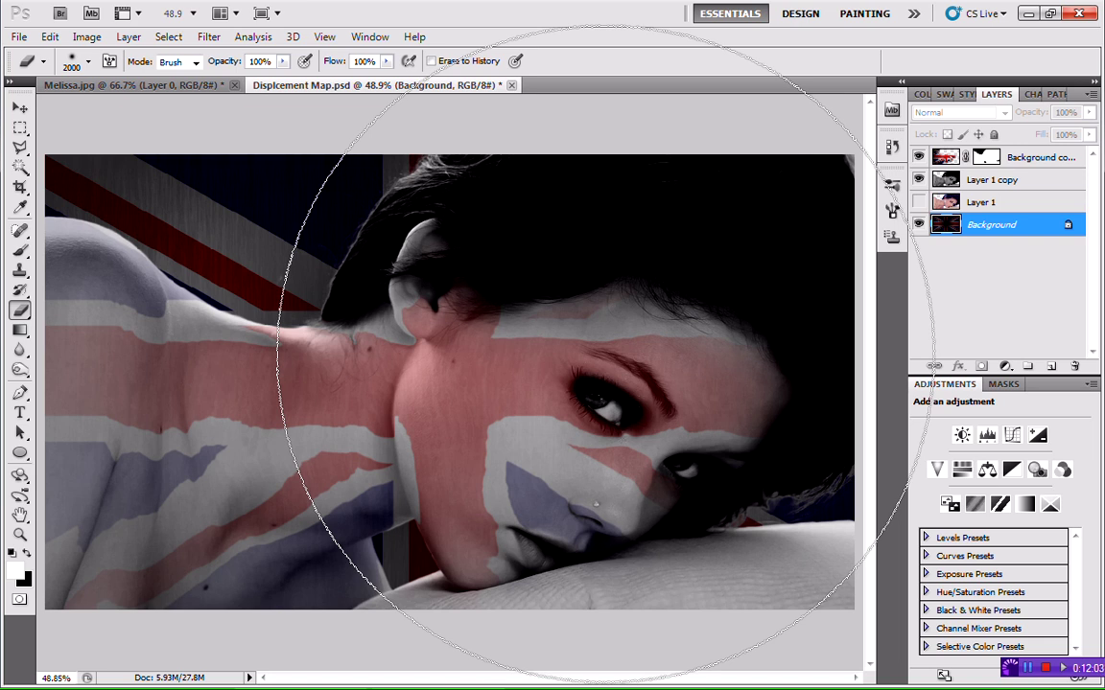
Darken Layer 1 copy with Curves, using points at input 36, output 19 and input 158, output 141
left_click(979, 180)
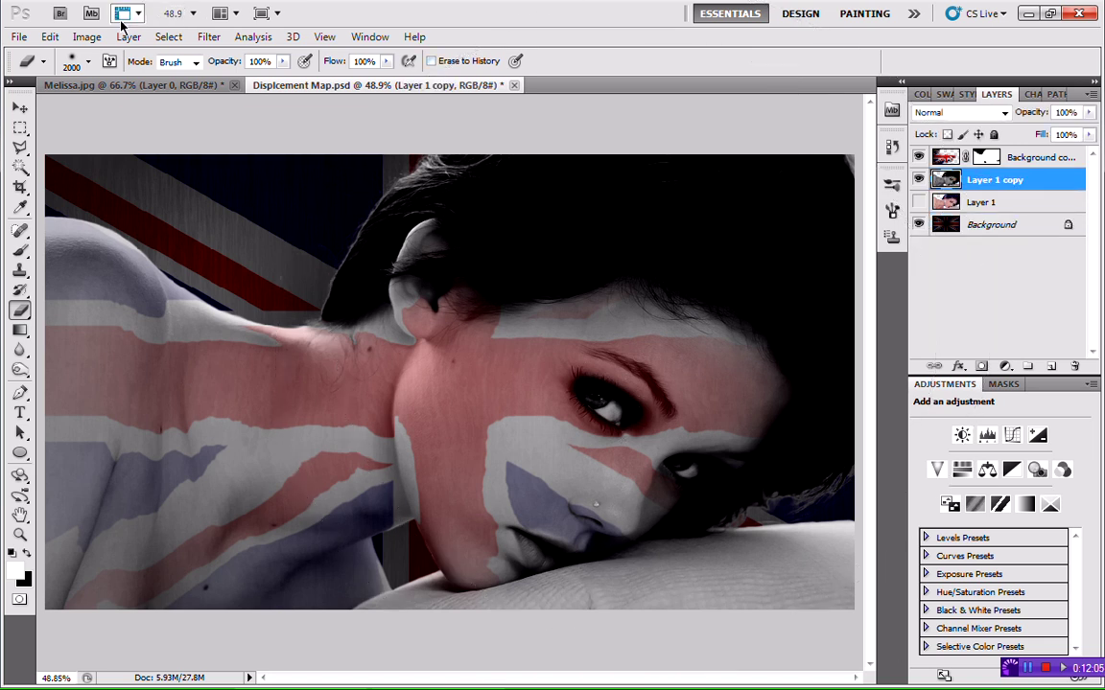
left_click(86, 36)
mouse_move(115, 80)
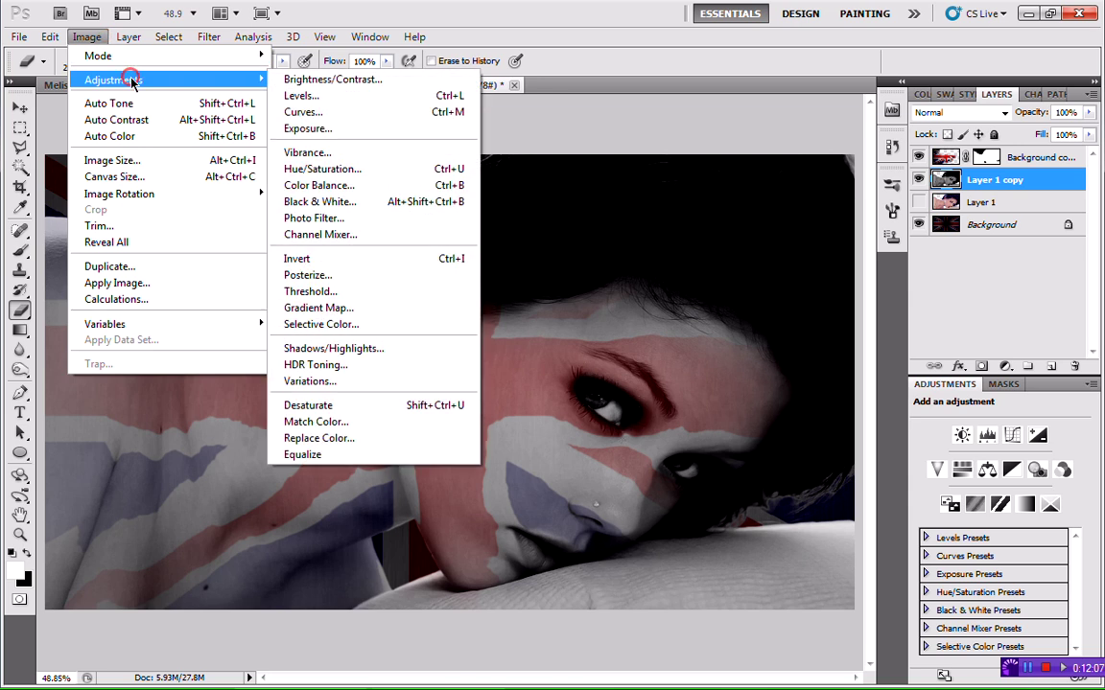
left_click(303, 112)
left_click(808, 320)
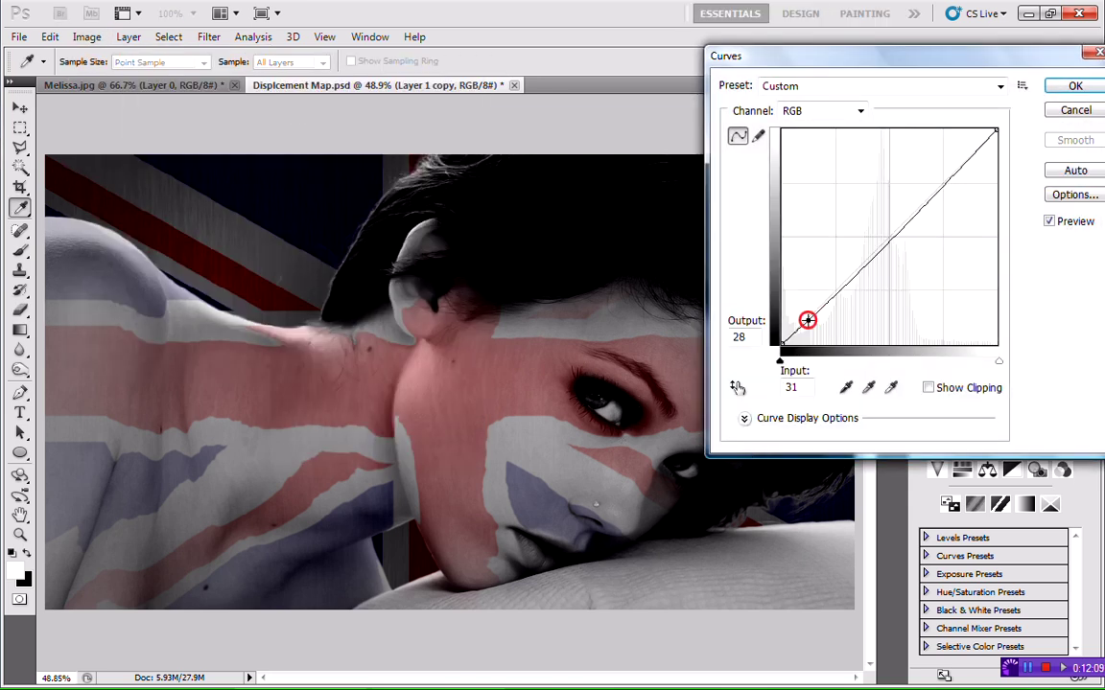
left_click_drag(808, 321, 812, 329)
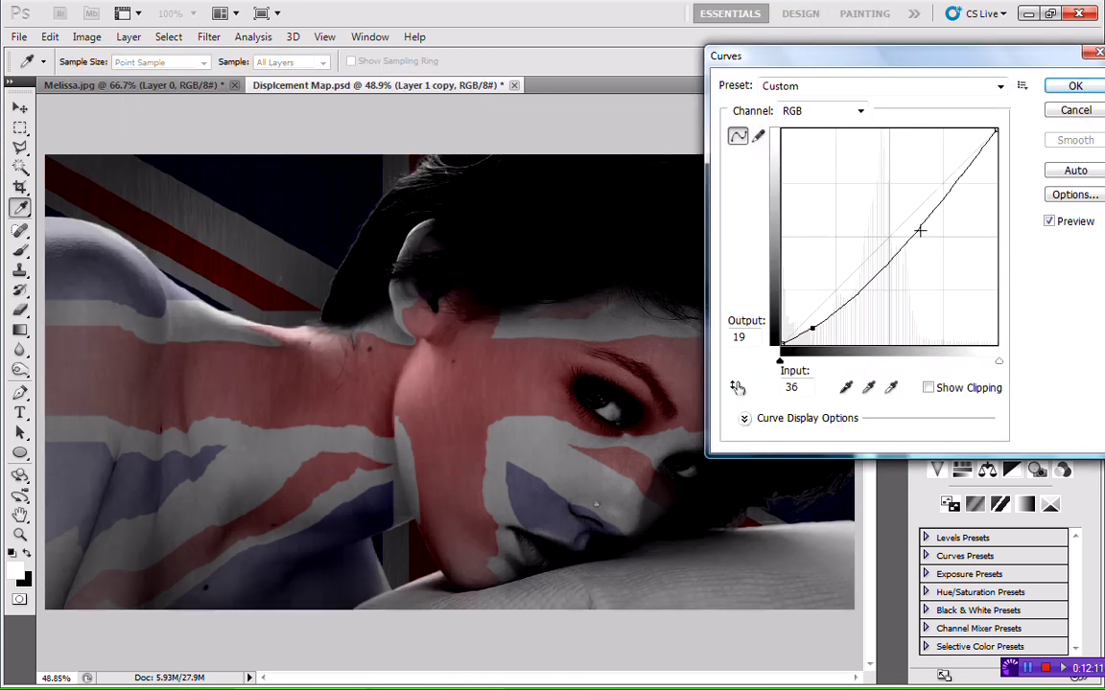
left_click_drag(918, 231, 914, 226)
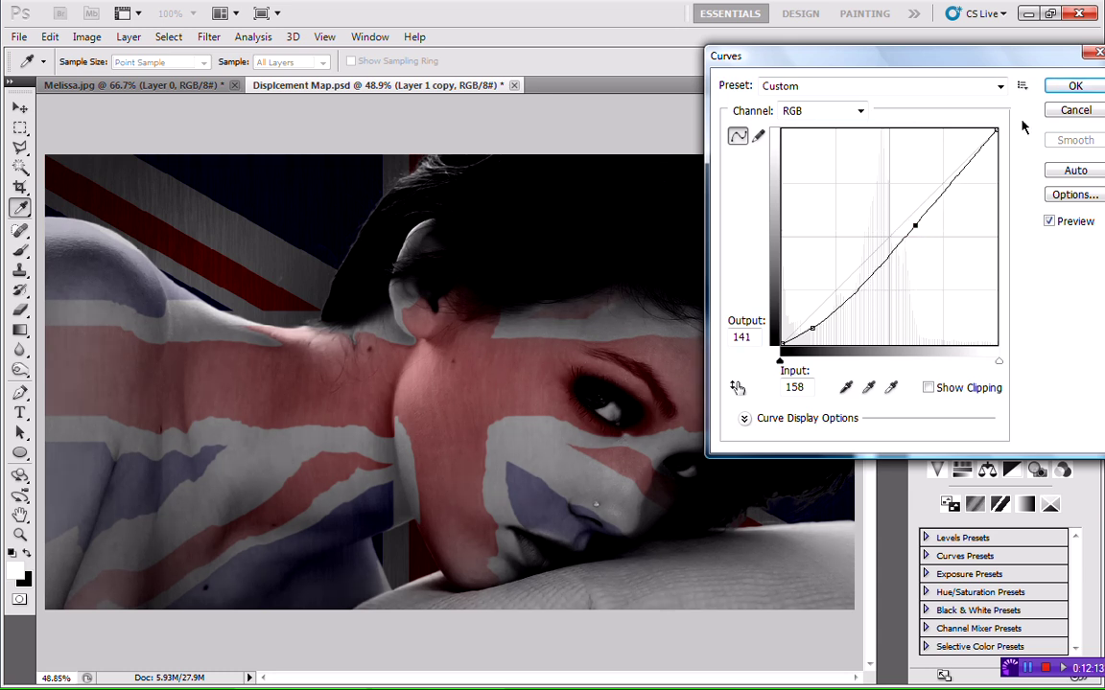
left_click(1064, 87)
key("e")
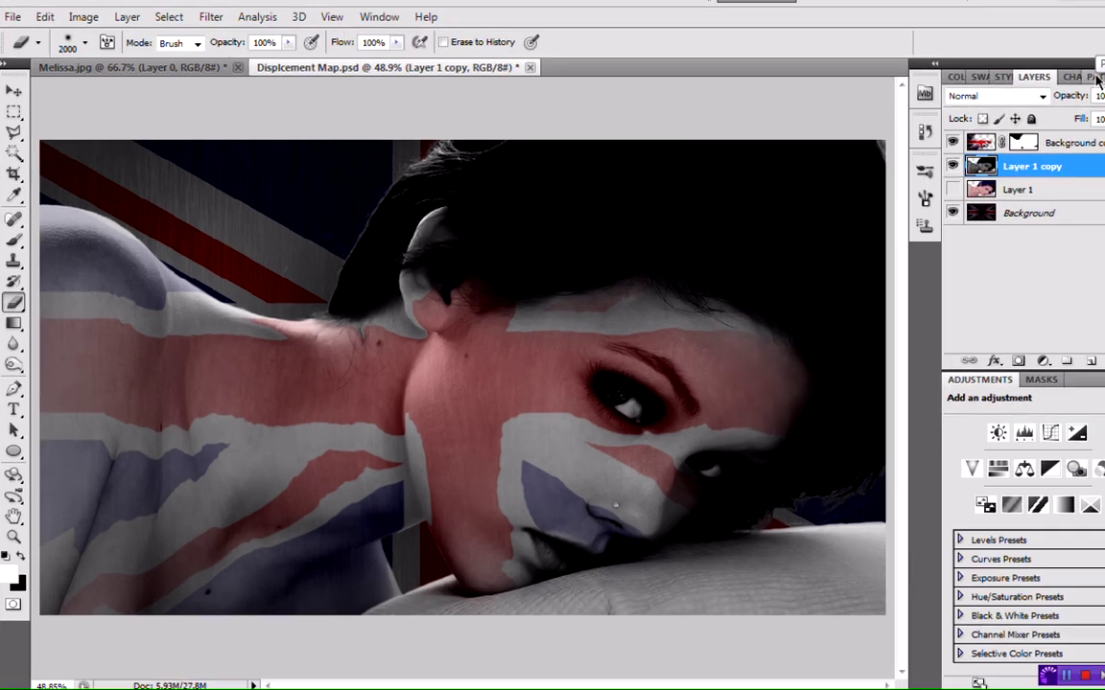